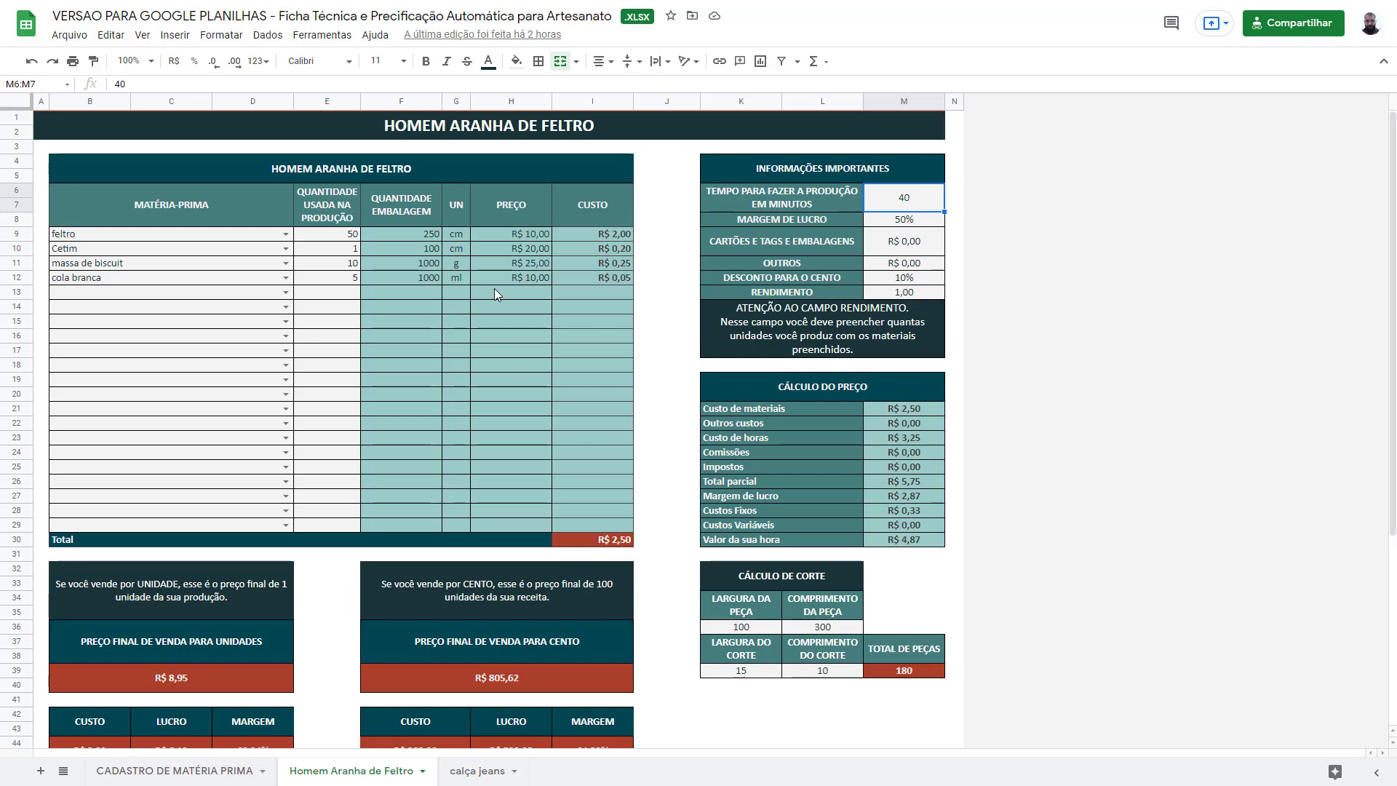
- Examine the raw materials listed in the CADASTRO DE MATÉRIA PRIMA sheet, from Rolo de lã down to mdp
click(216, 778)
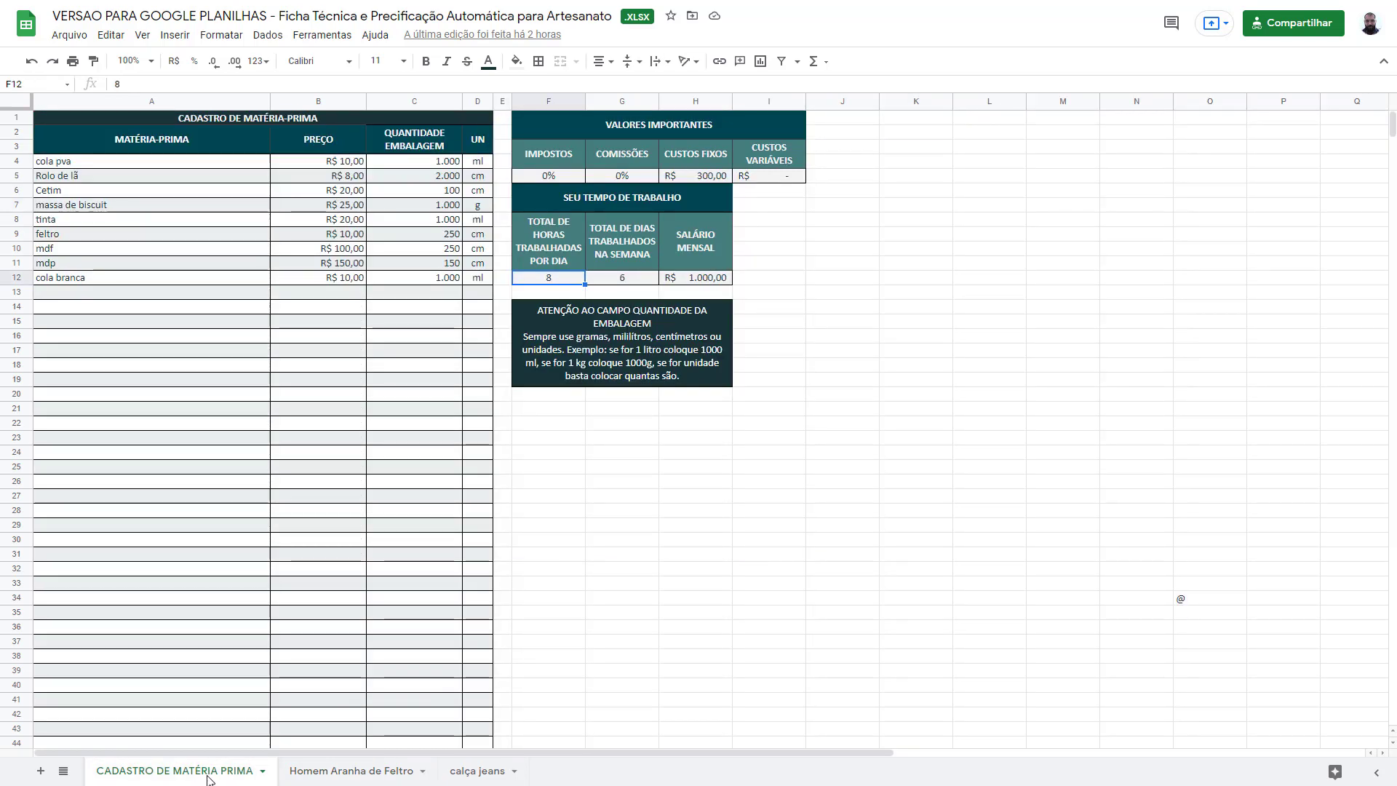
click(83, 175)
click(91, 190)
click(100, 205)
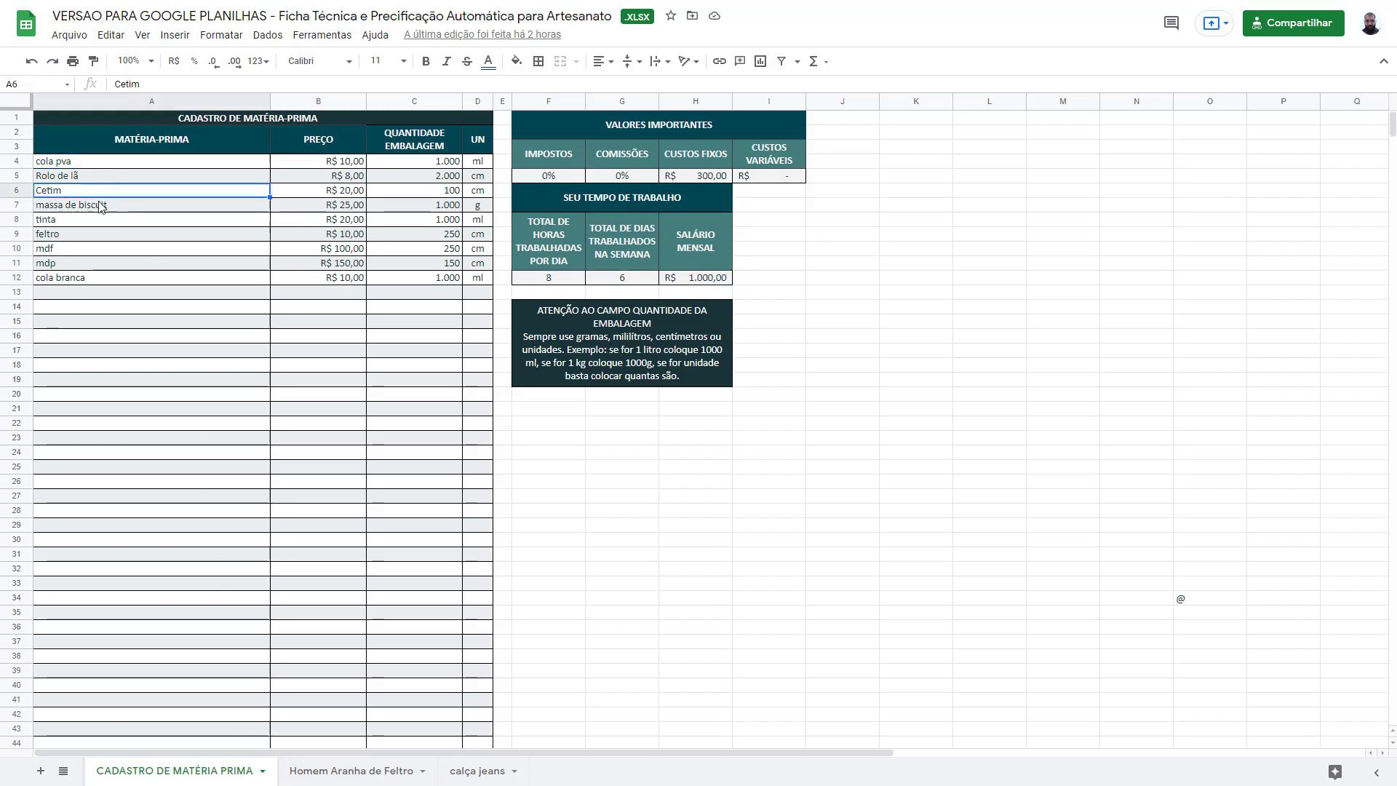
click(110, 220)
click(113, 234)
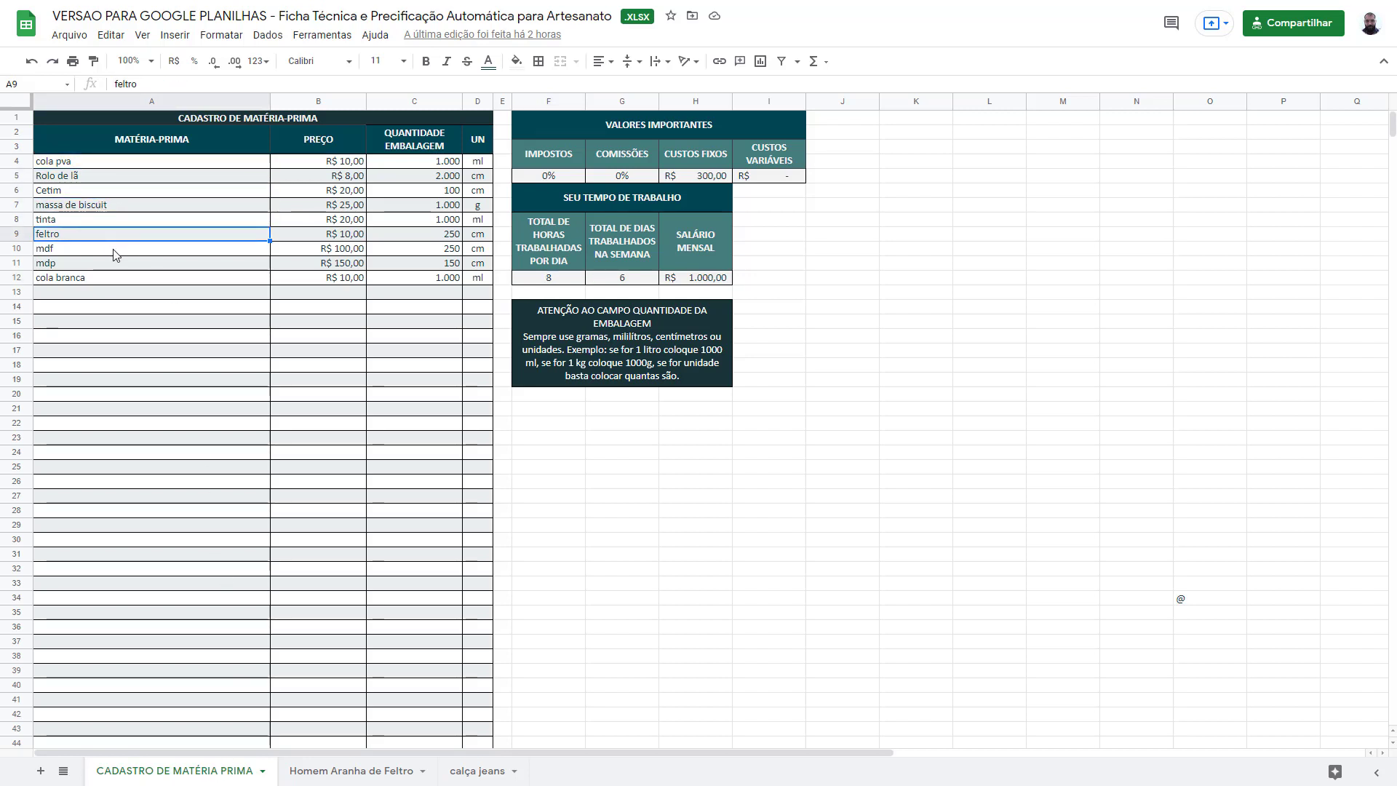
click(115, 248)
click(133, 265)
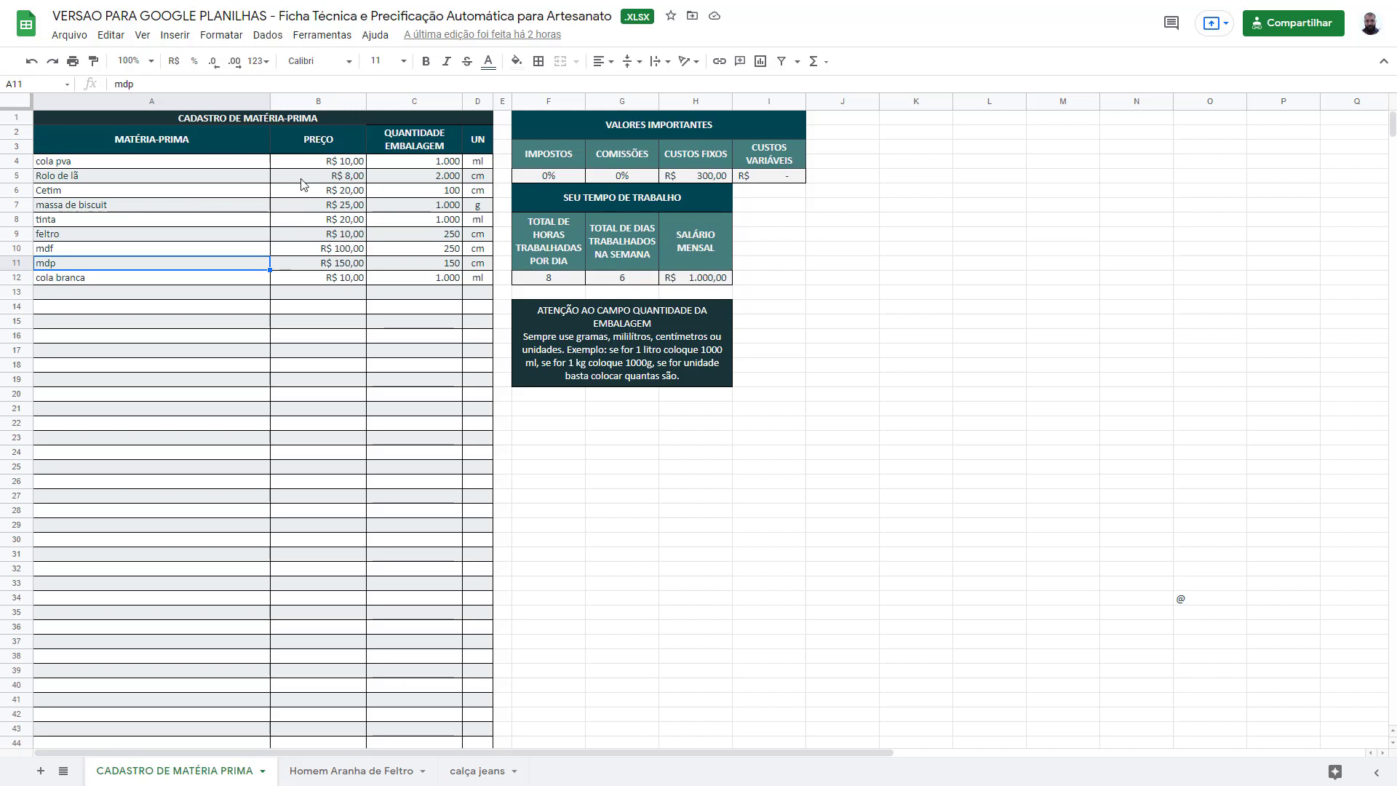
click(171, 175)
click(163, 192)
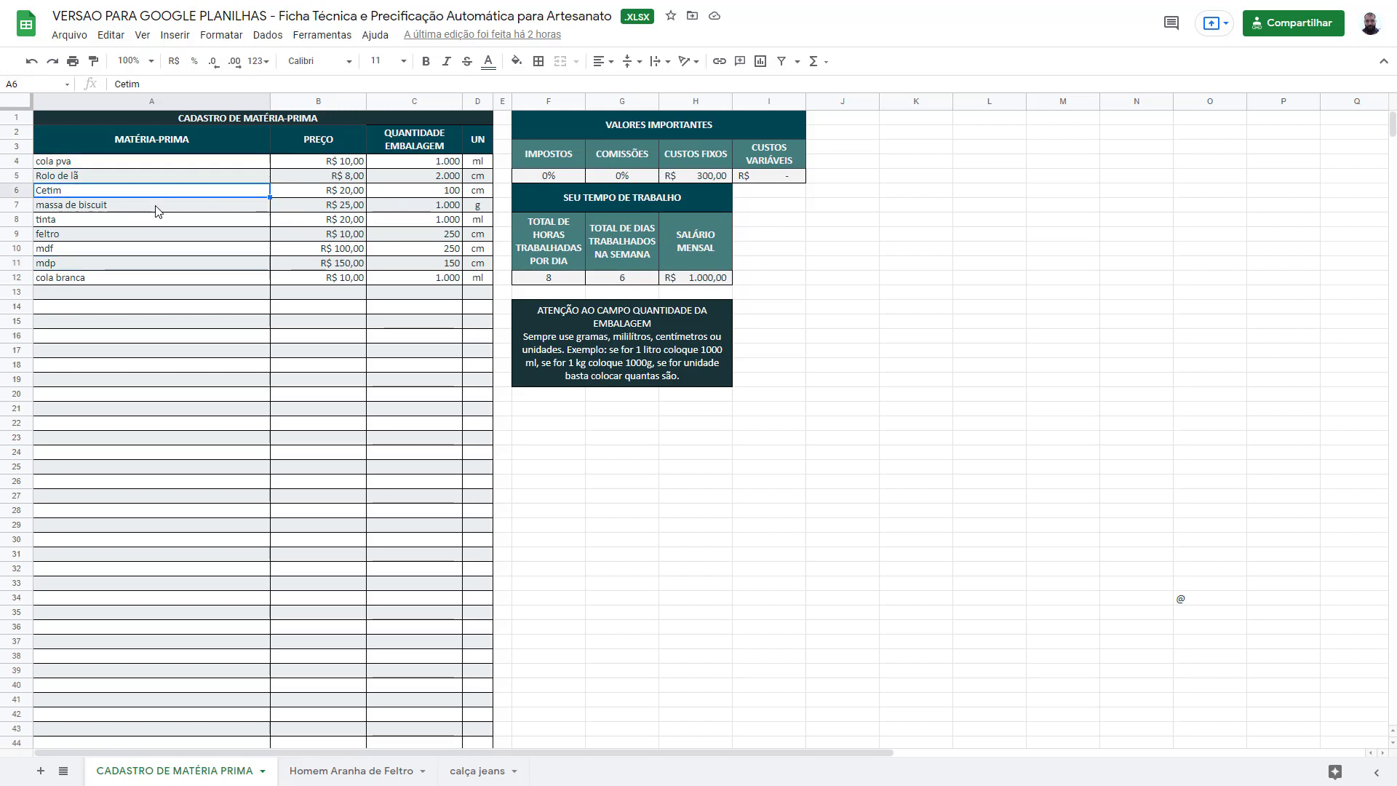
click(161, 206)
click(155, 221)
click(155, 234)
click(150, 248)
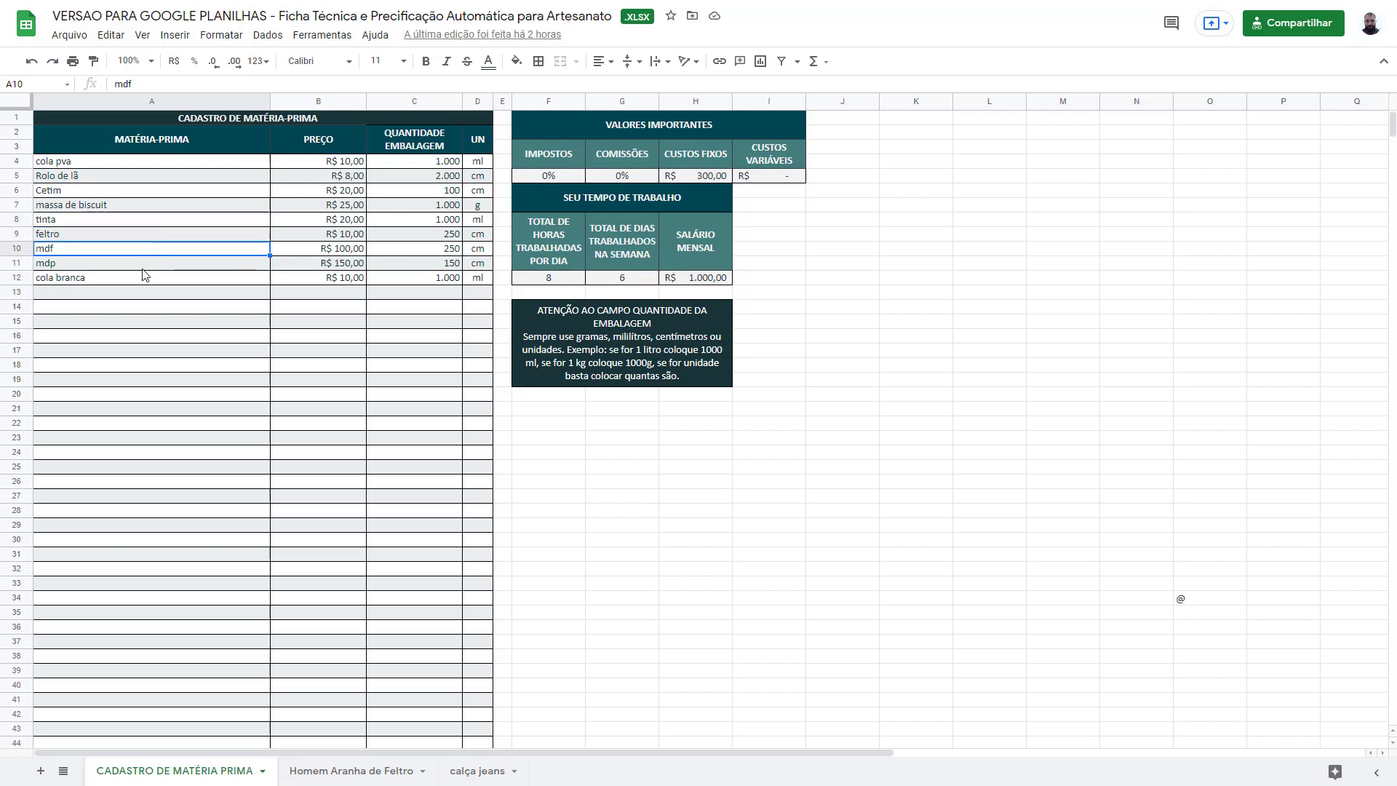
click(145, 263)
- Clear the cola branca row in the materials table and re-enter it with price 10, package quantity 1000 and unit ml
click(140, 286)
key(Delete)
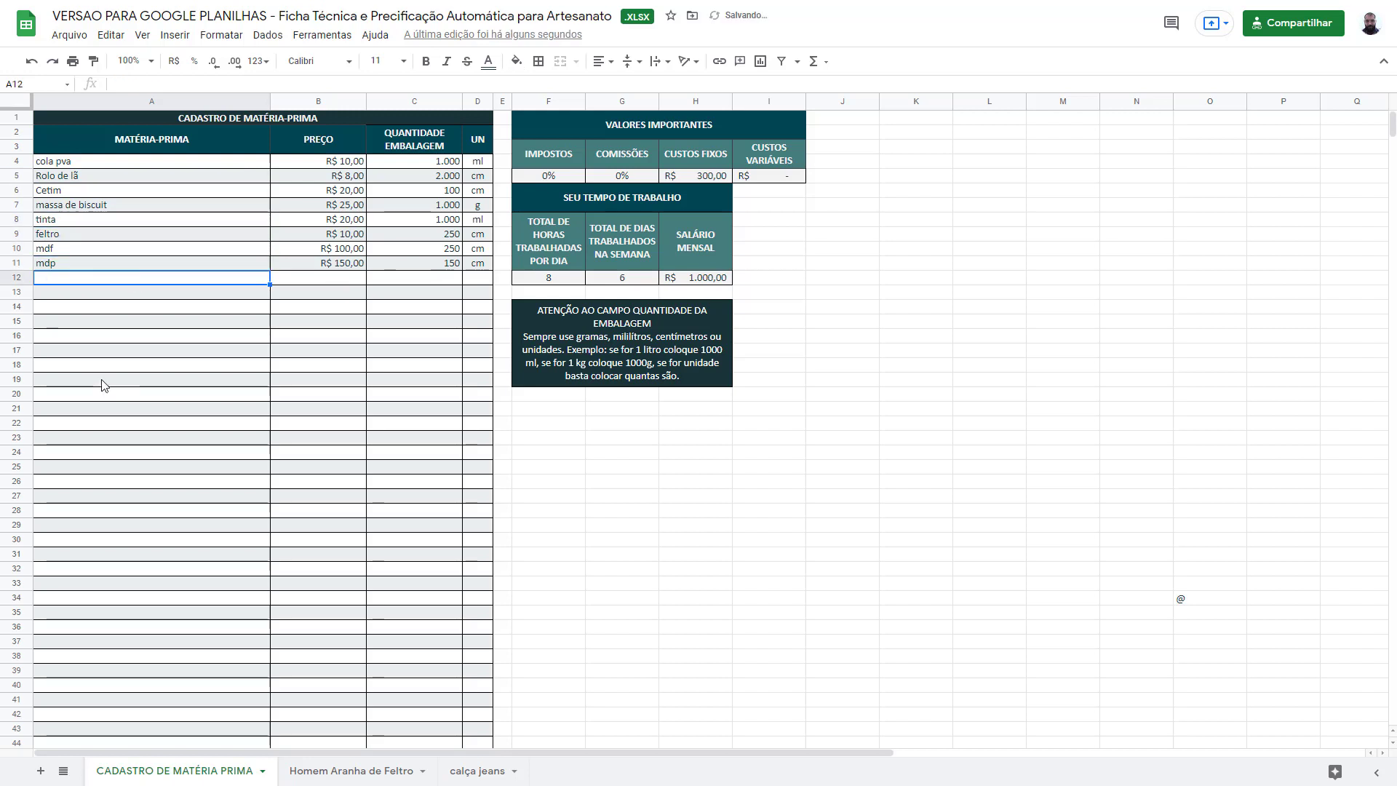
text(col)
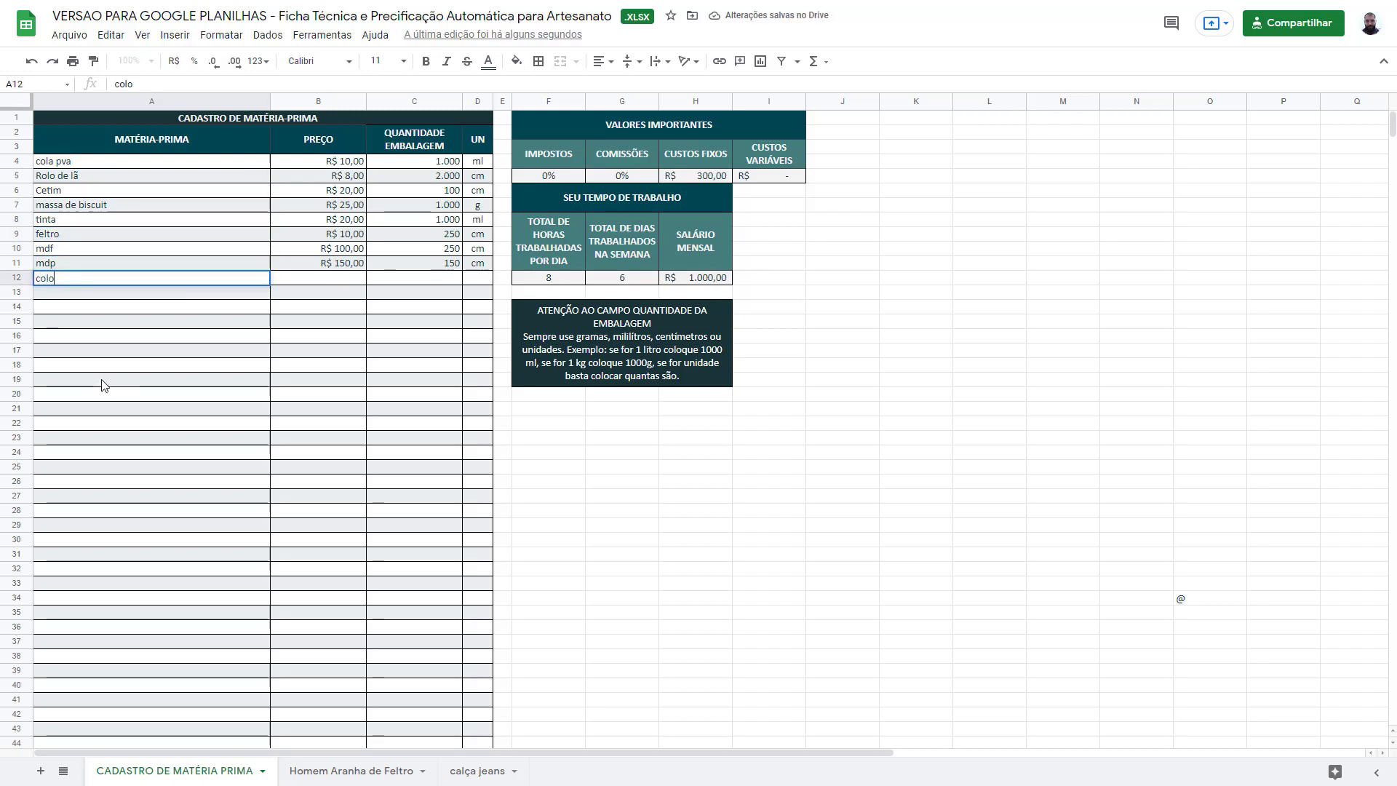
text(a branca)
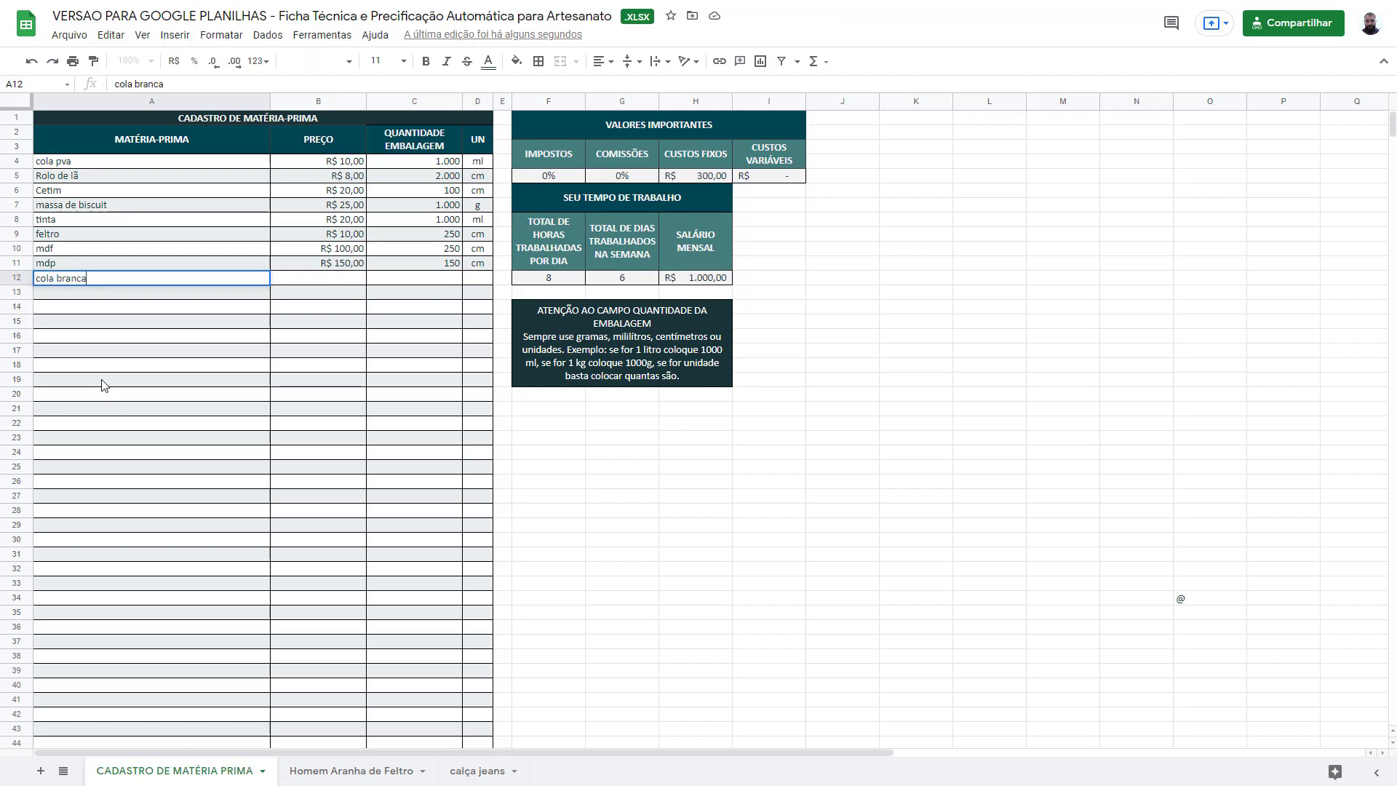
key(Tab)
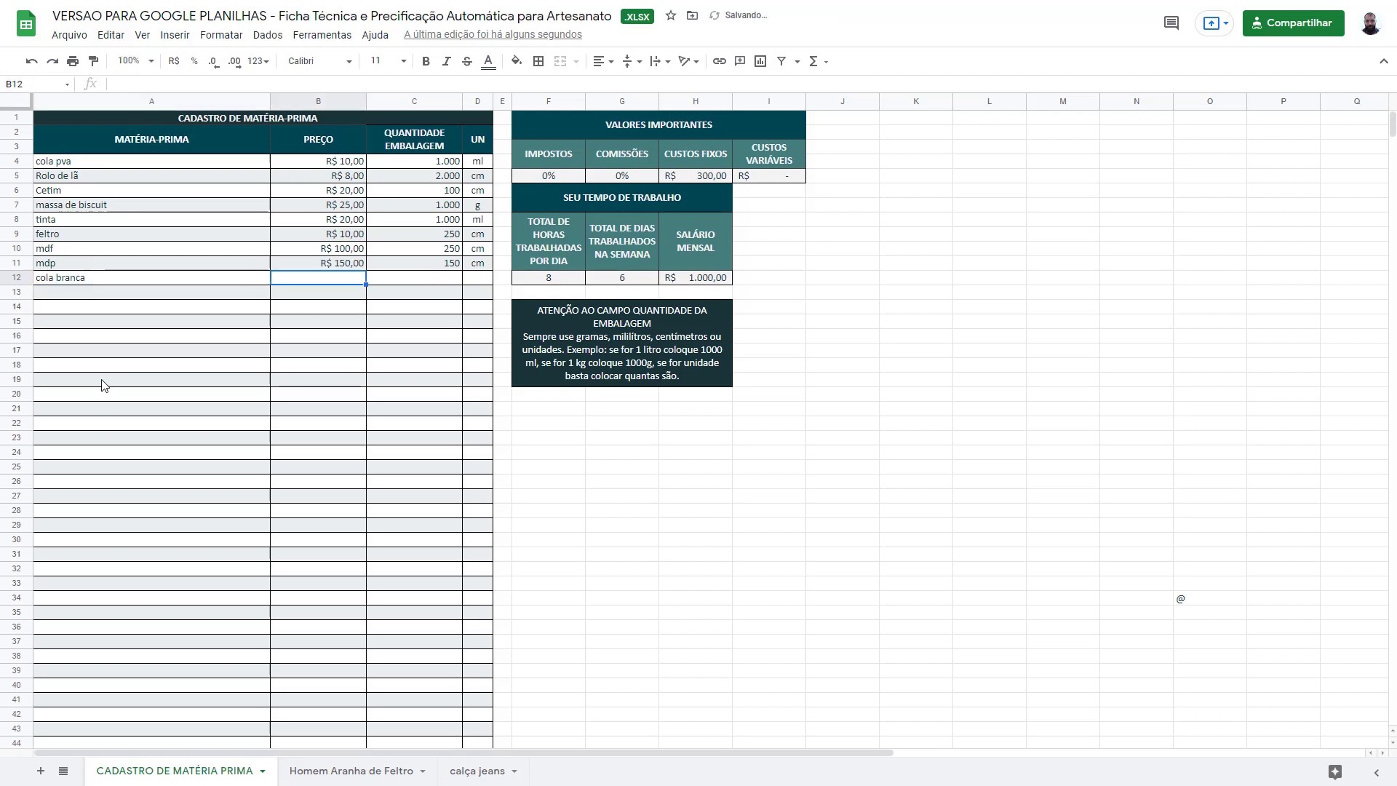
text(10)
key(Tab)
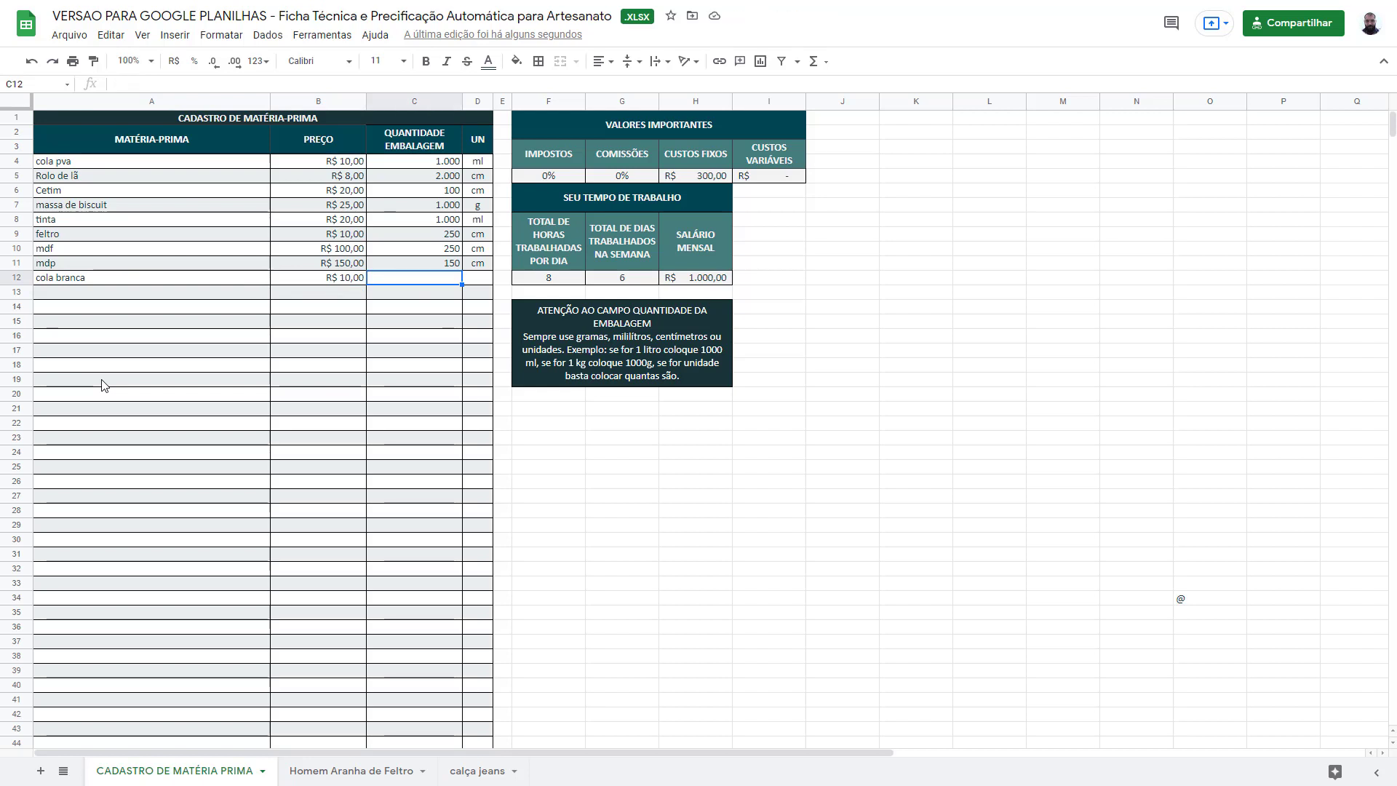
text(1000)
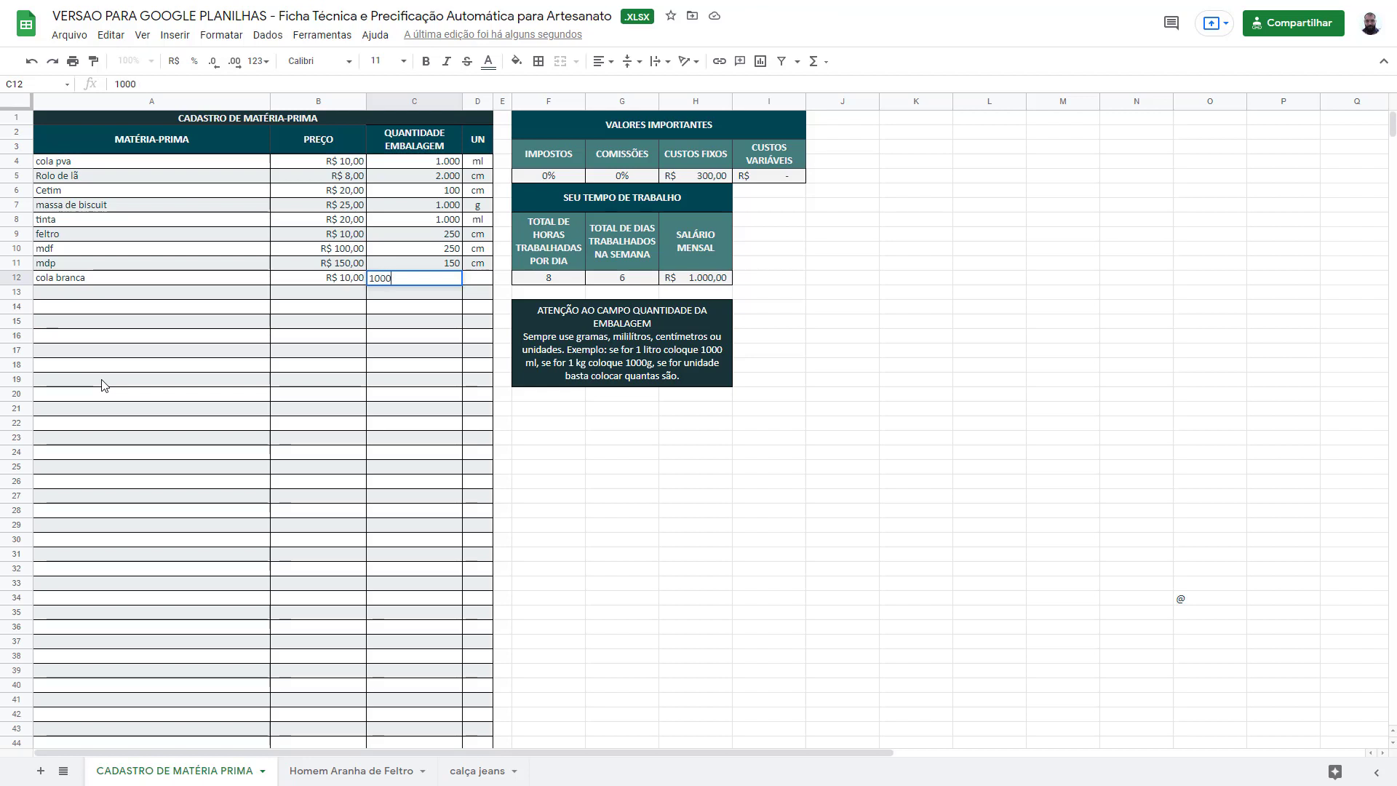
key(Tab)
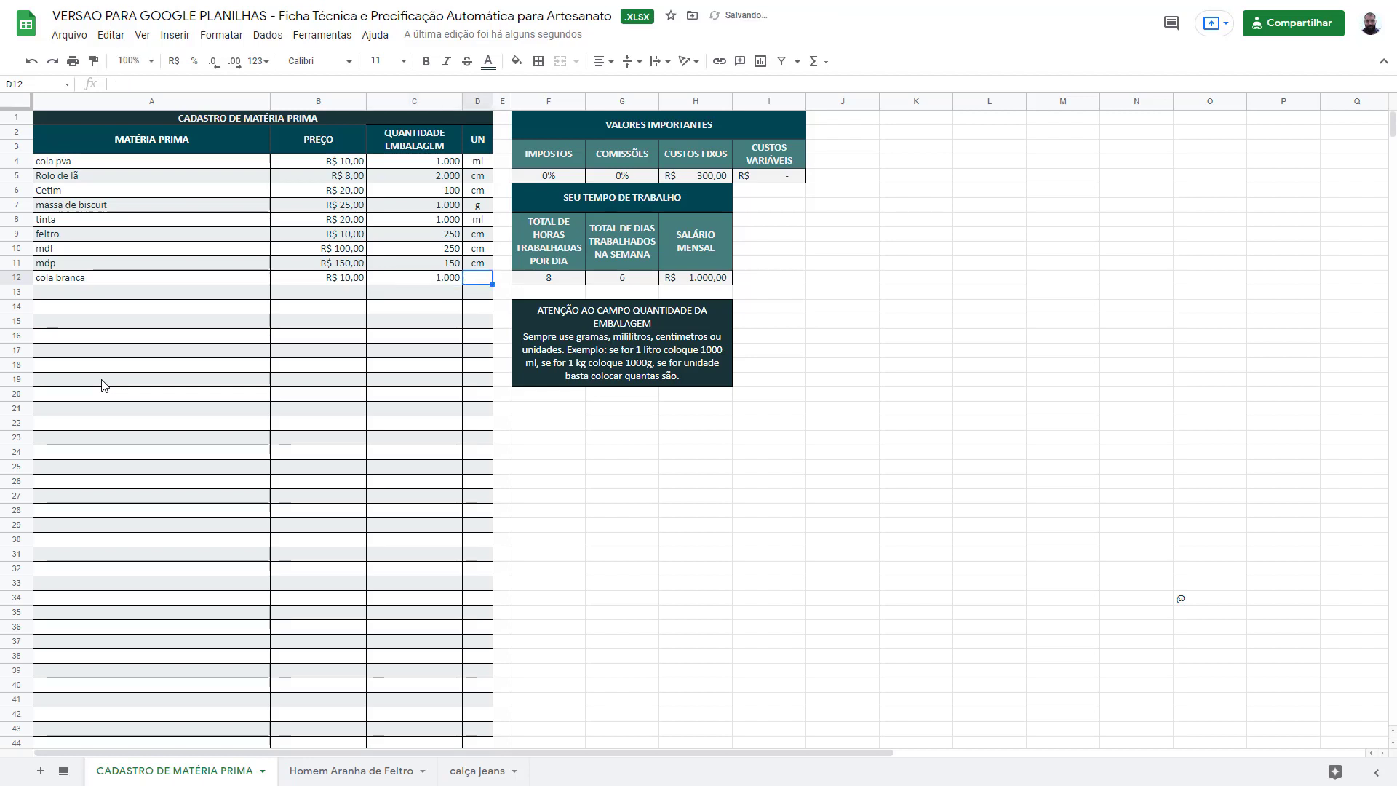
text(ml)
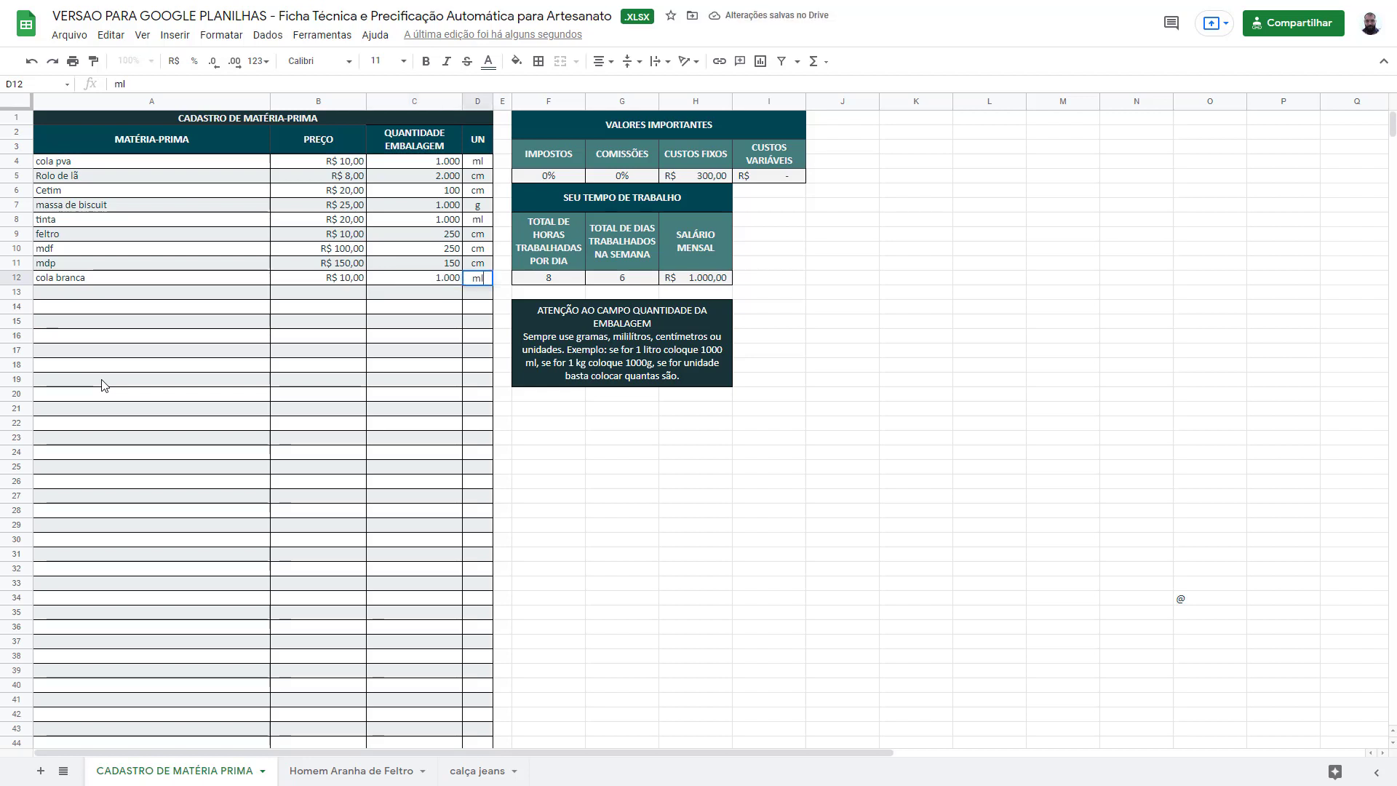
click(147, 342)
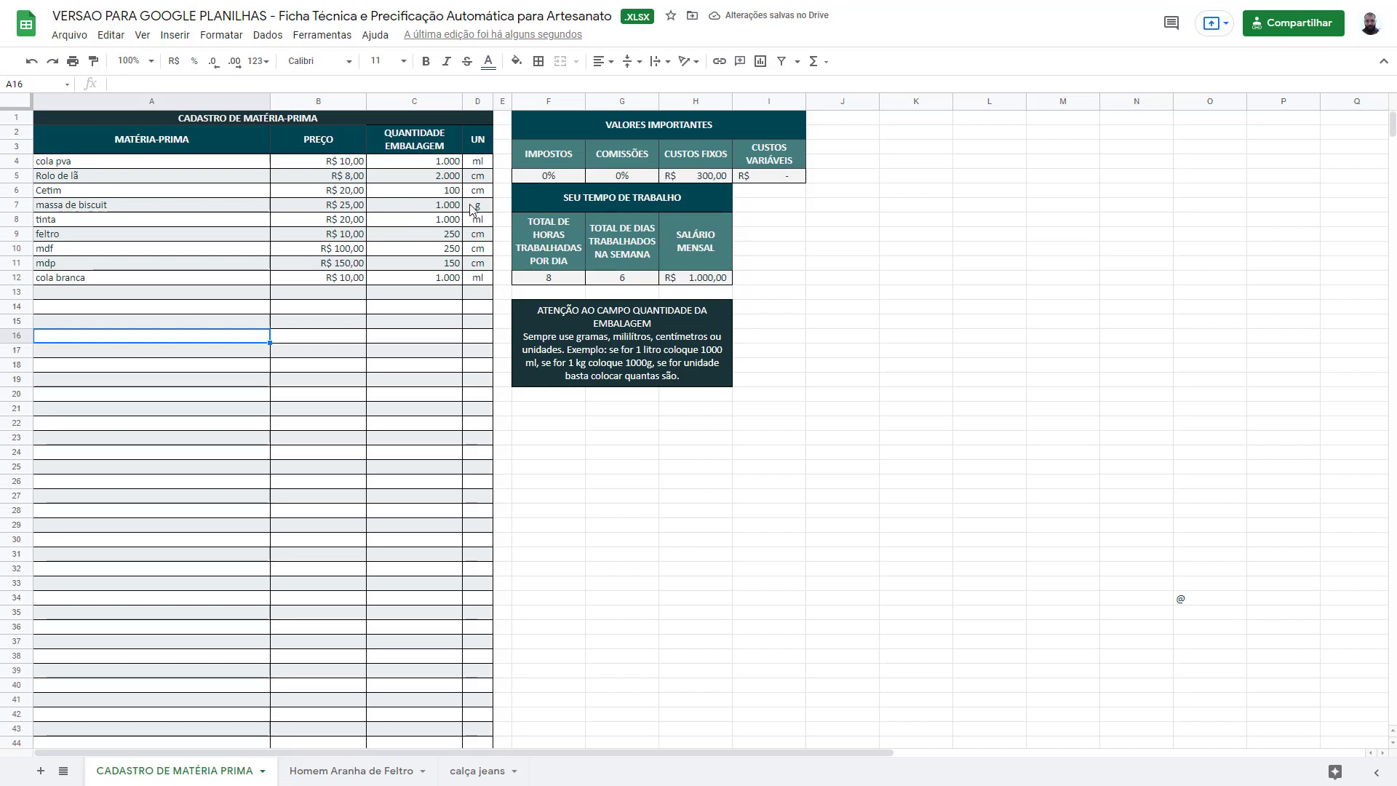
- Review the units of several registered materials, plus the package quantity and price of cola pva
click(484, 164)
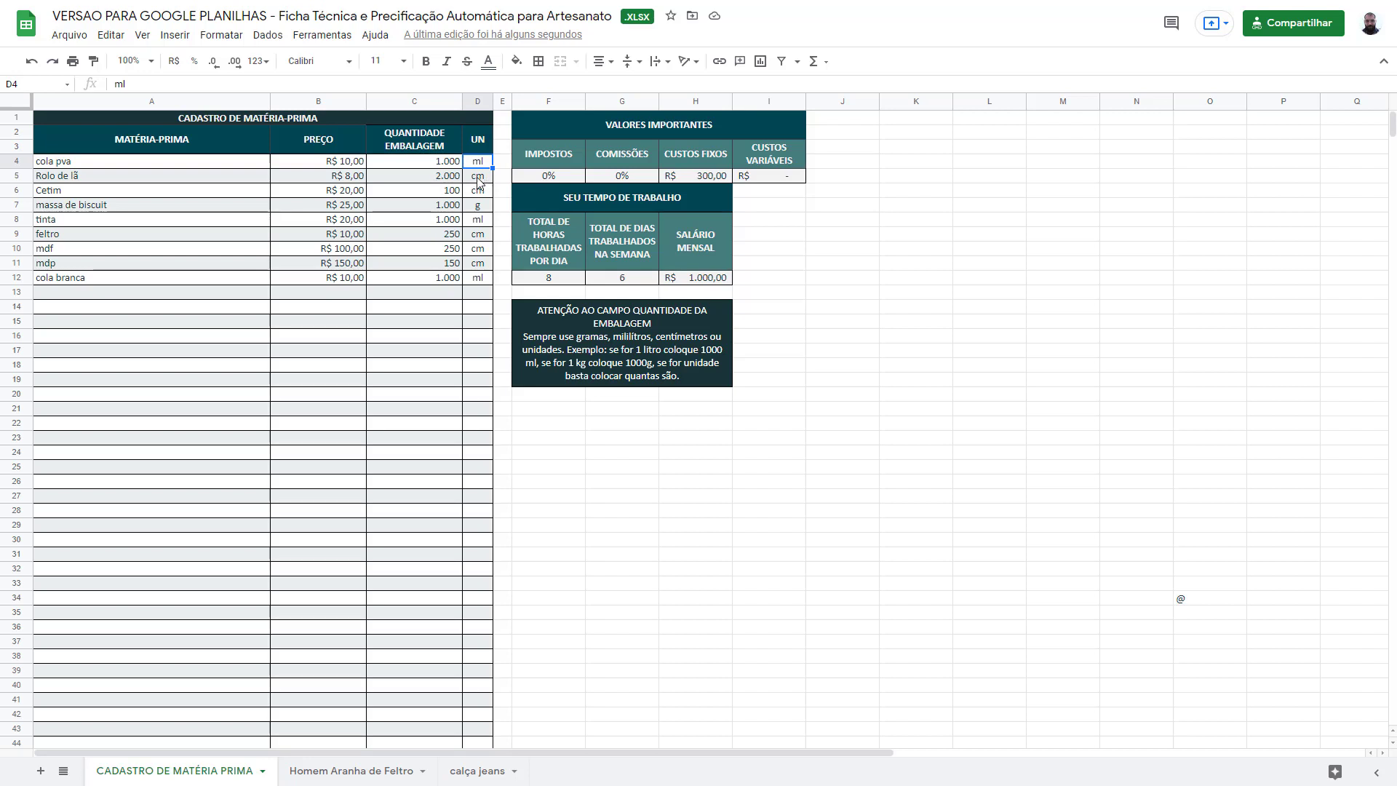
click(480, 182)
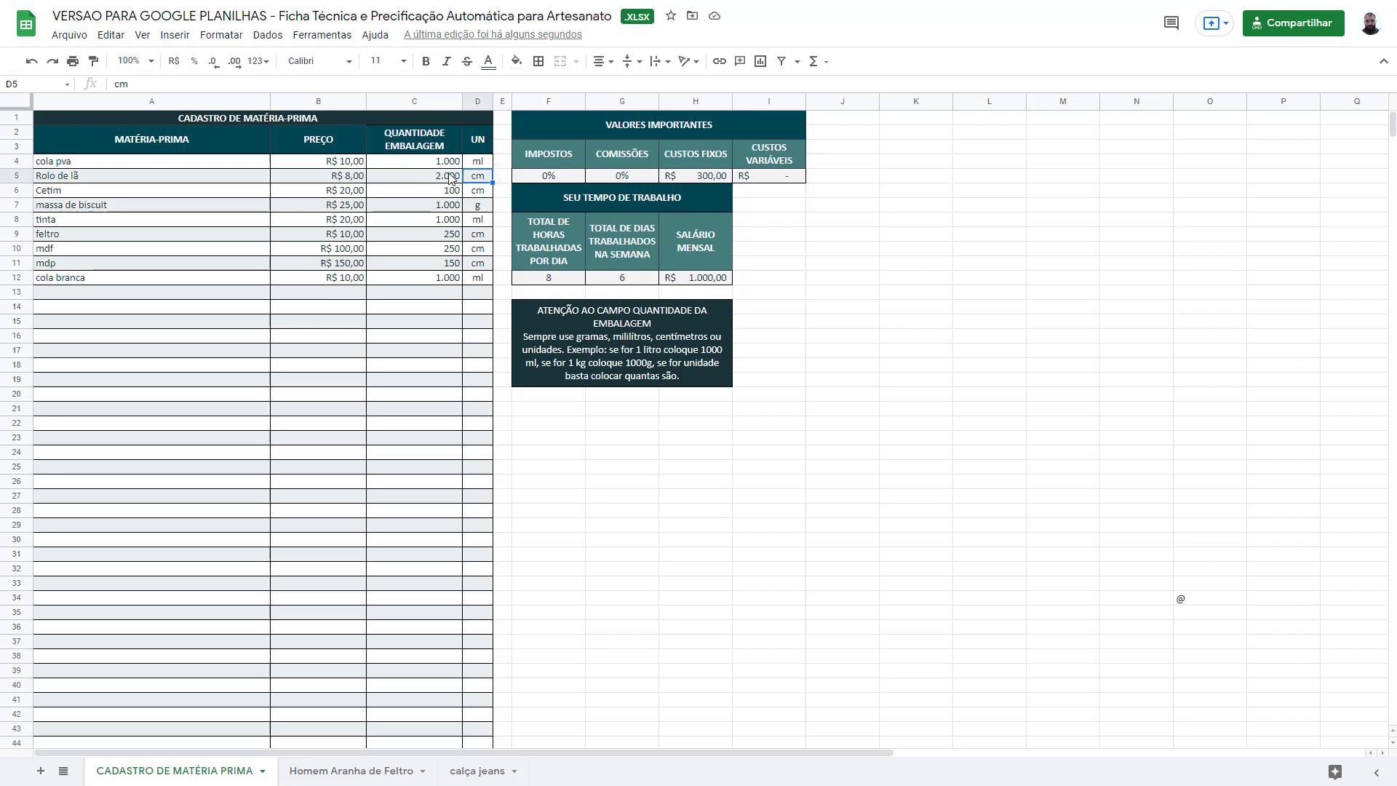
click(481, 207)
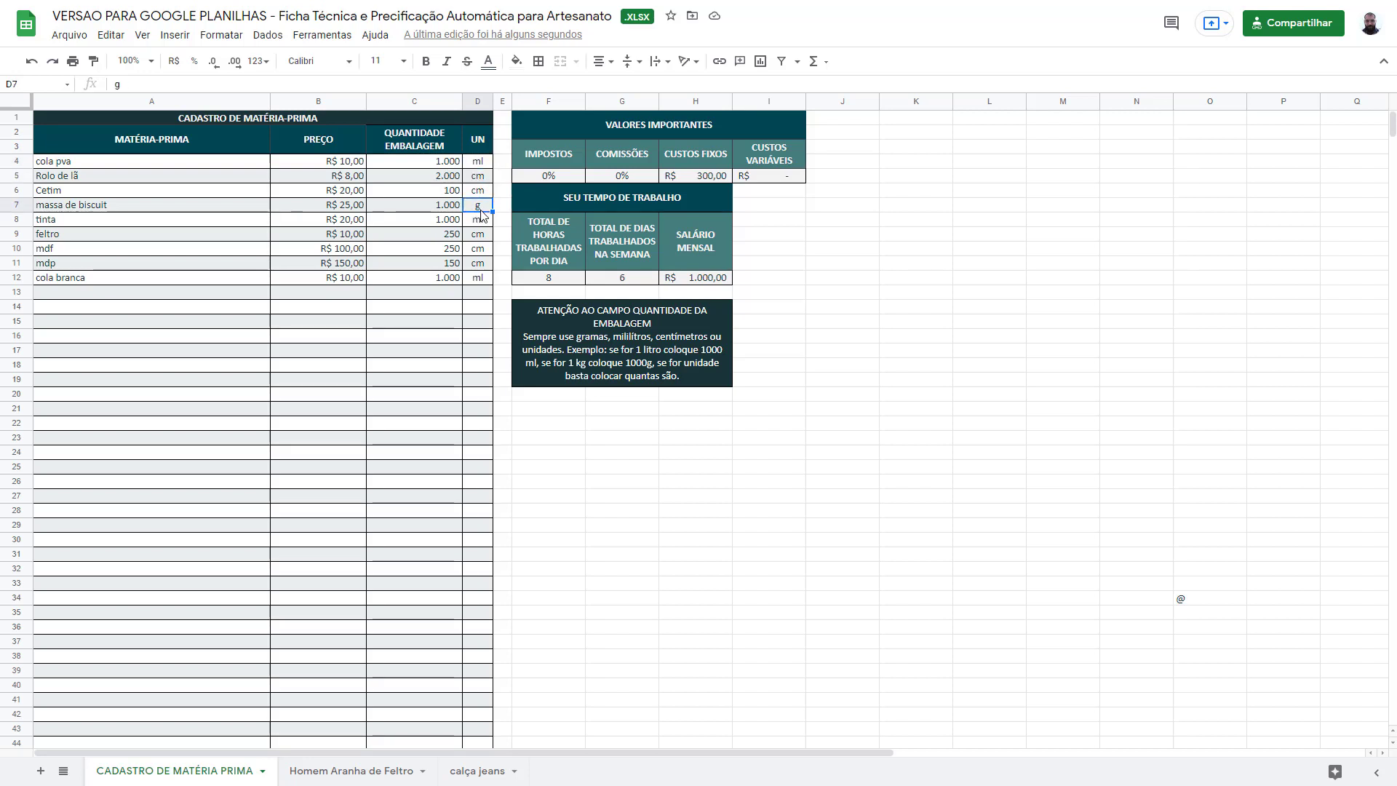
click(484, 221)
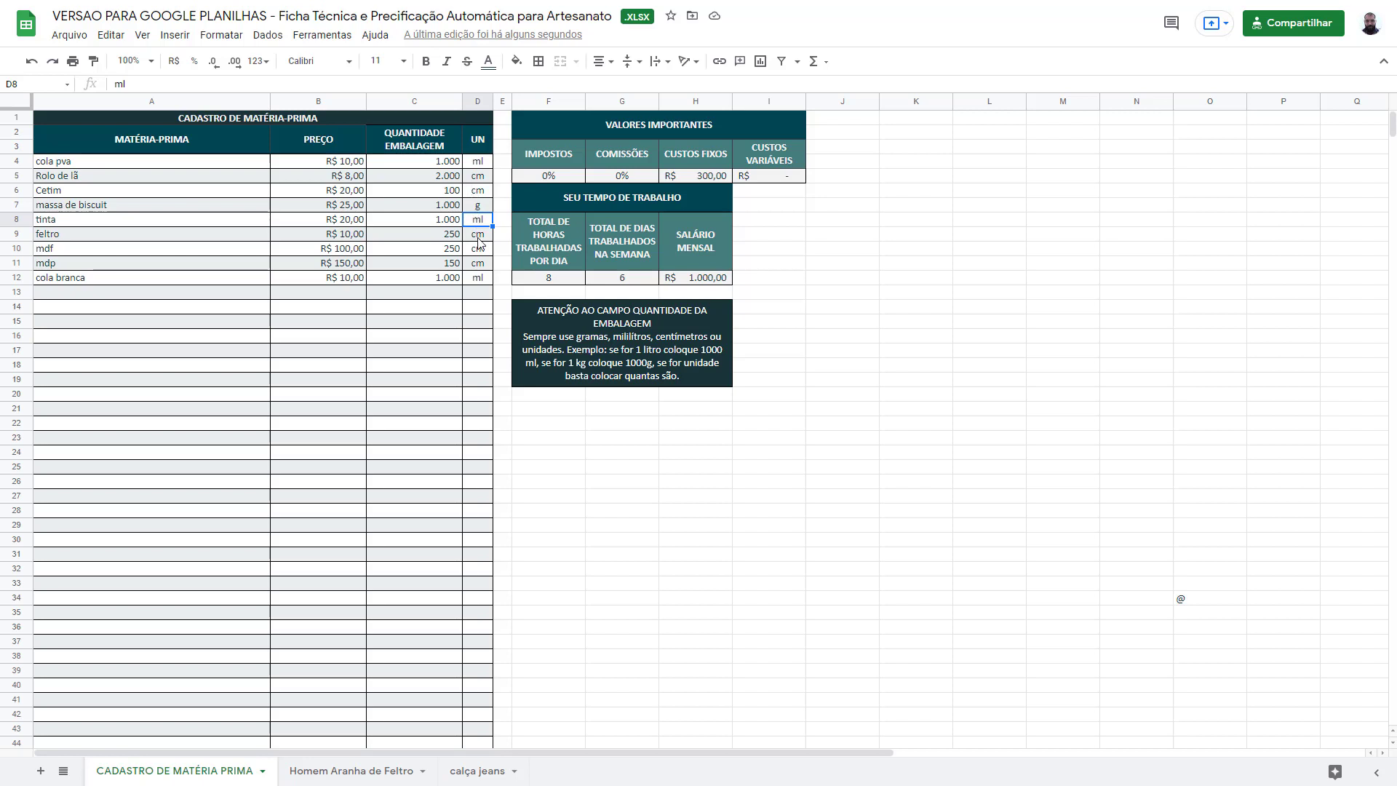
click(440, 164)
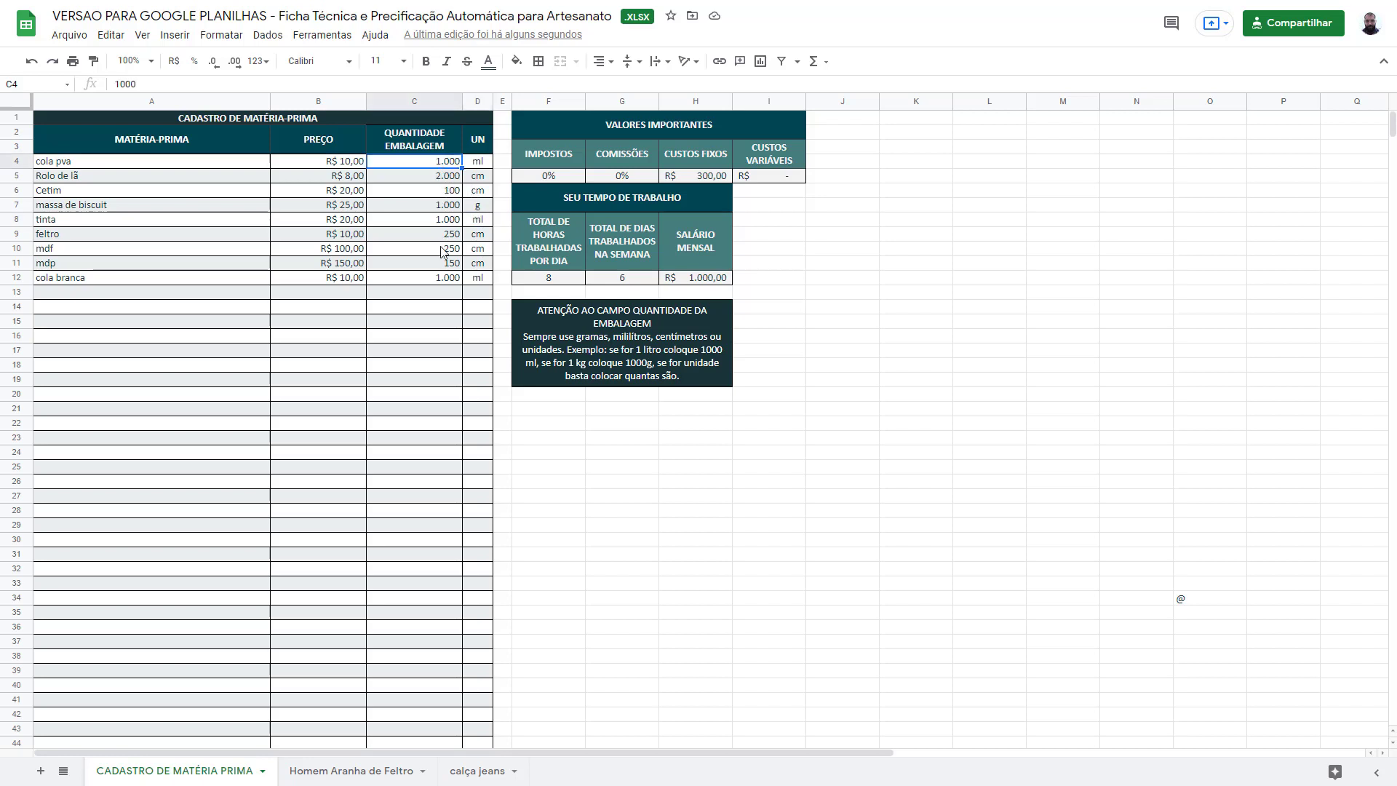
click(481, 165)
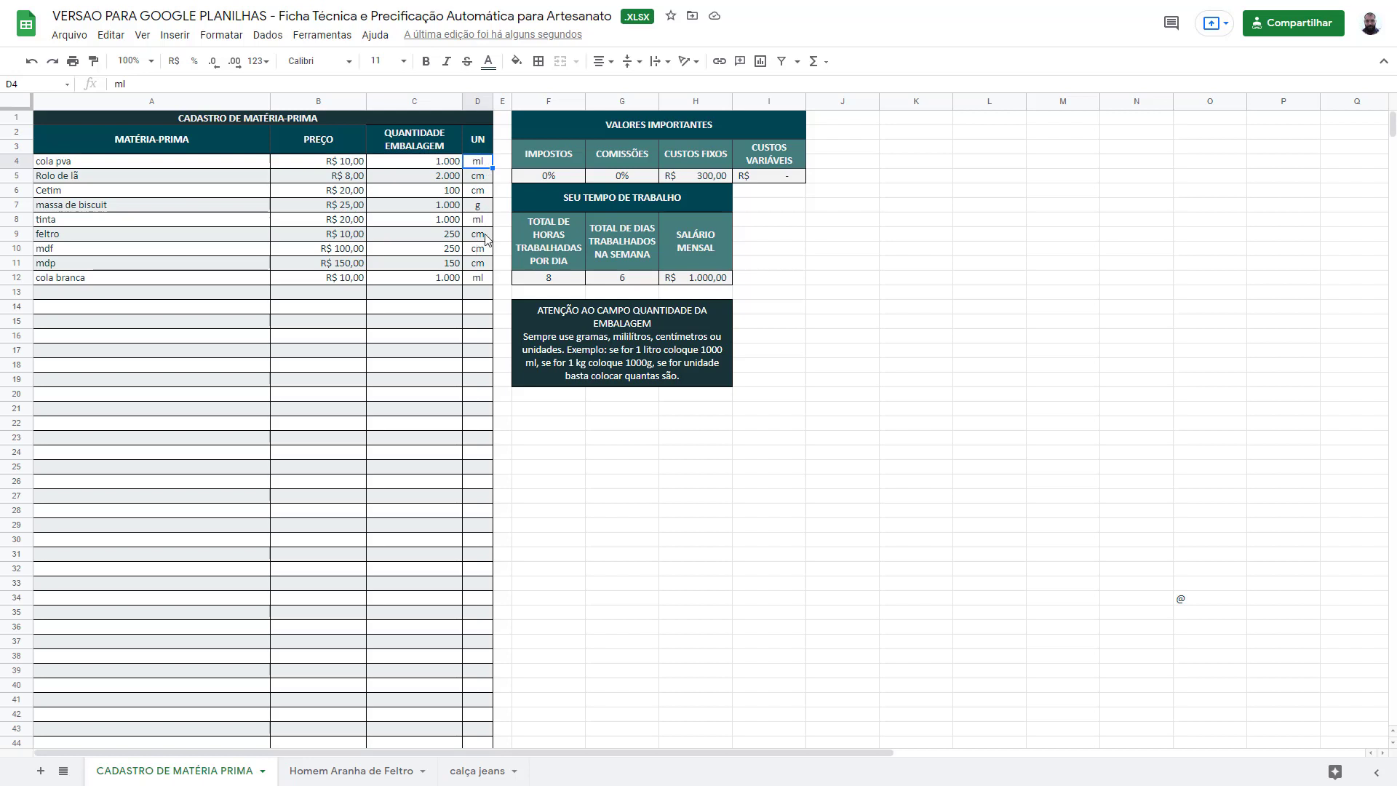
click(360, 168)
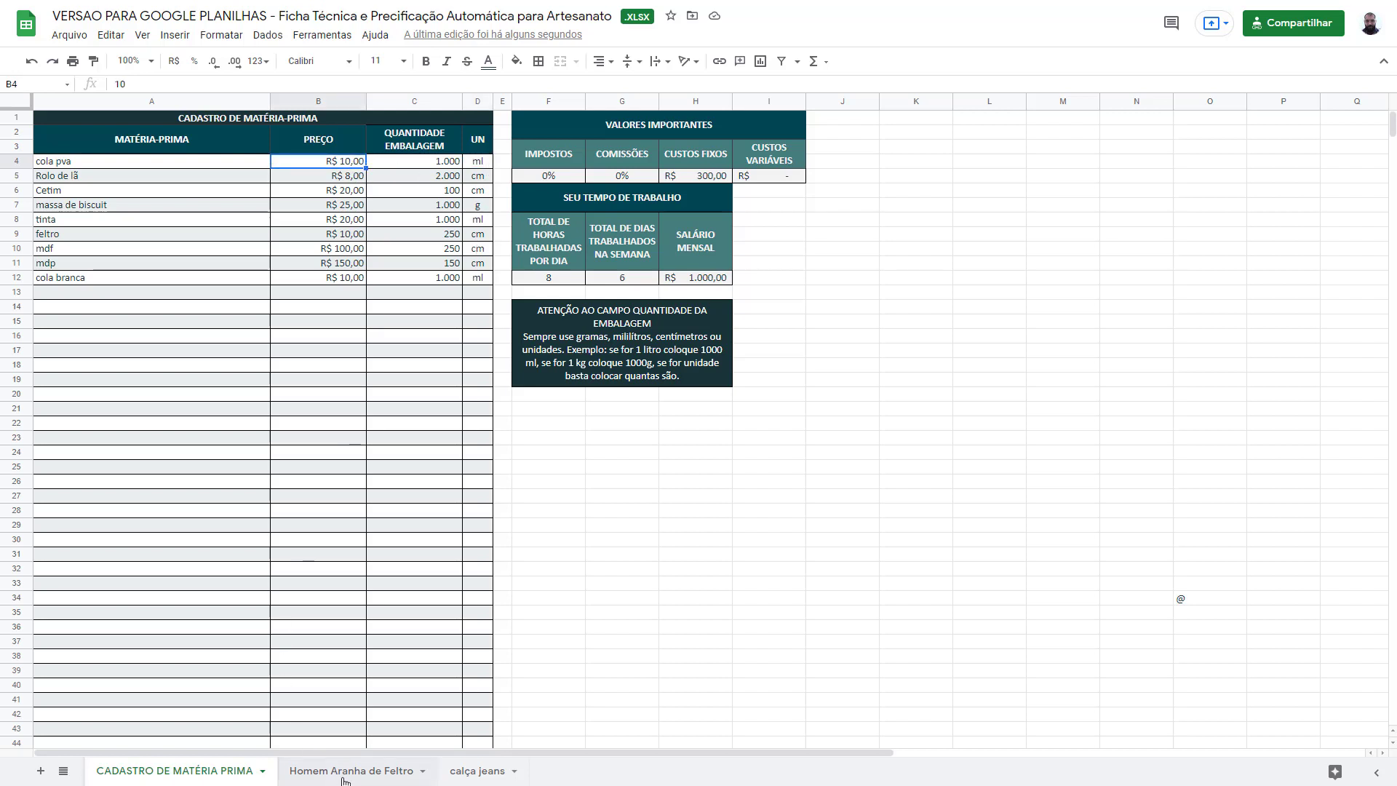
- Try a commission of 16% under COMISSÕES in the VALORES IMPORTANTES table and set it back to 0%
click(553, 179)
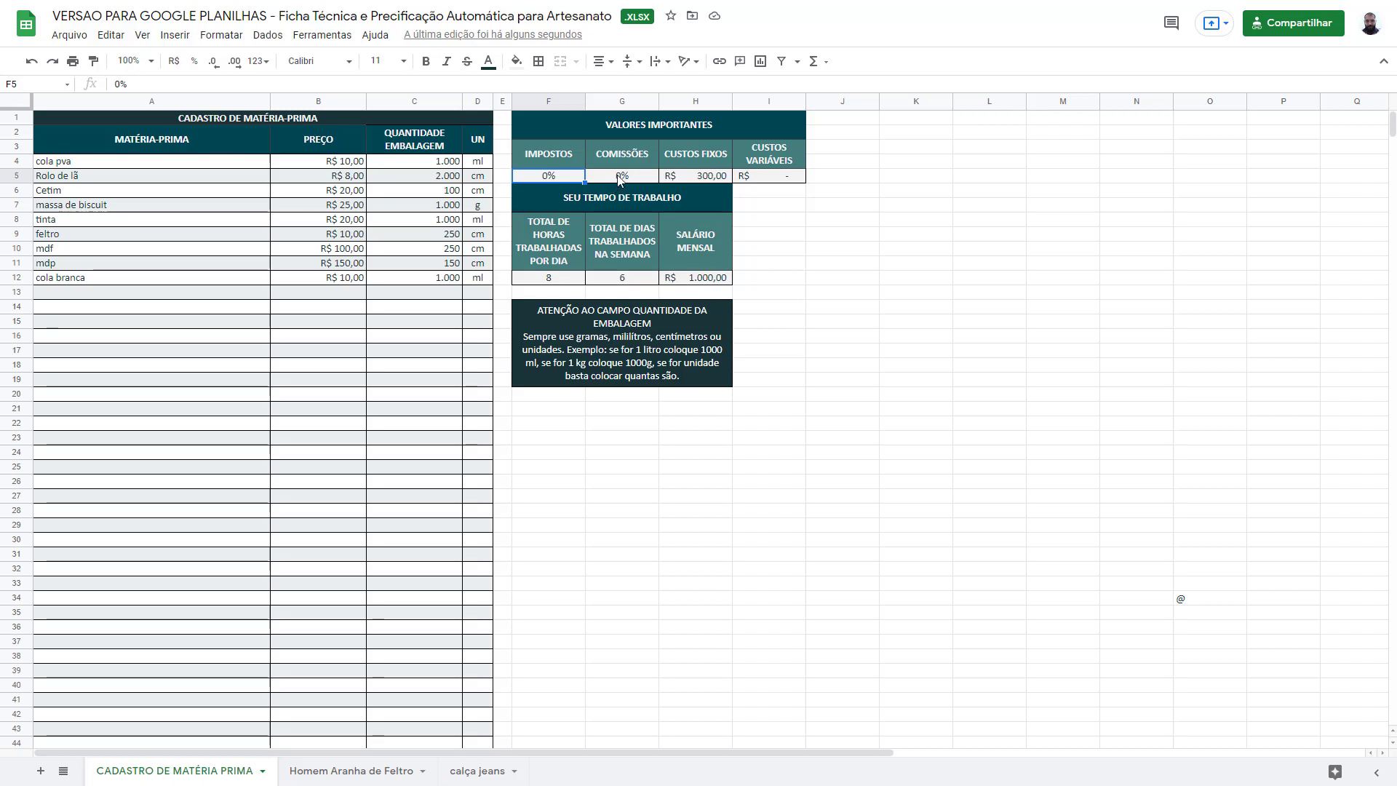
click(620, 179)
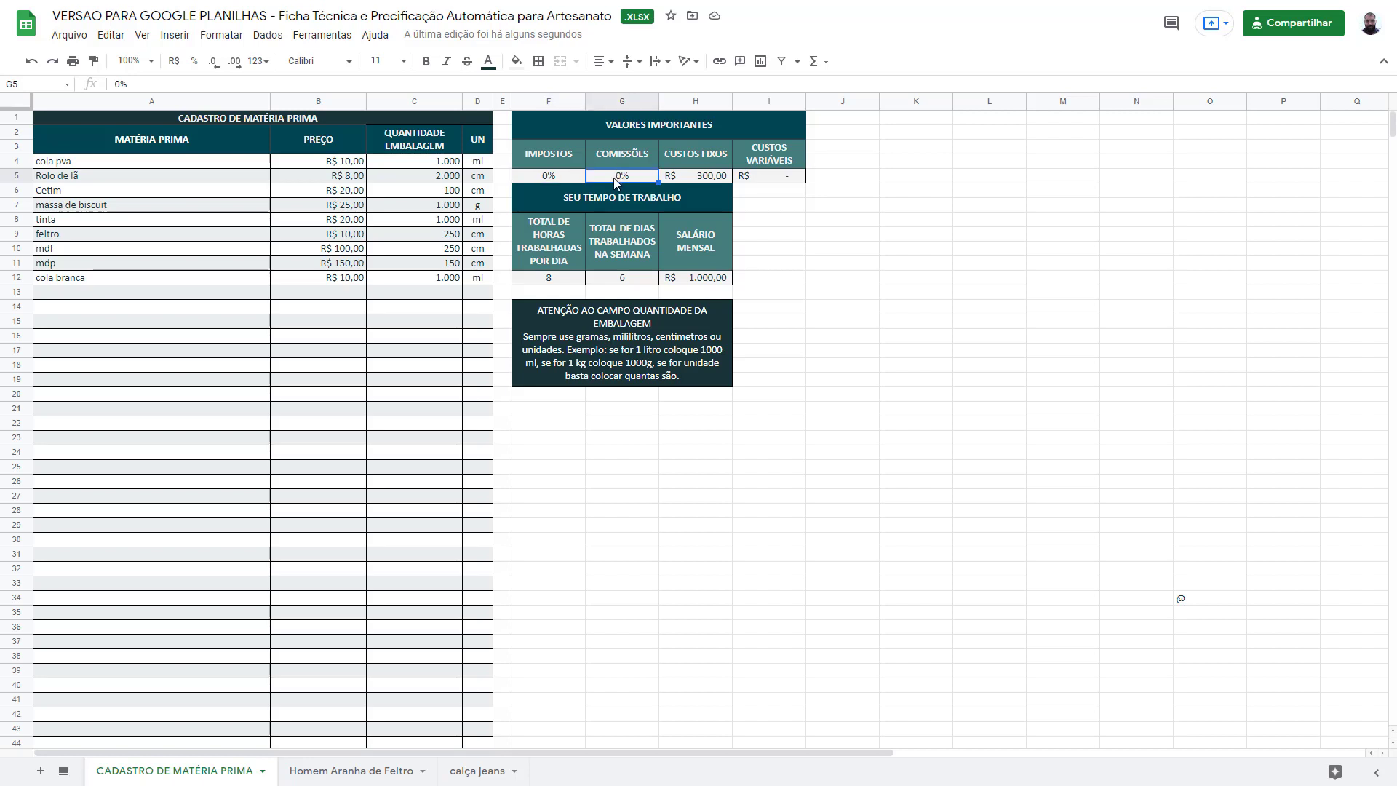
text(16)
key(Return)
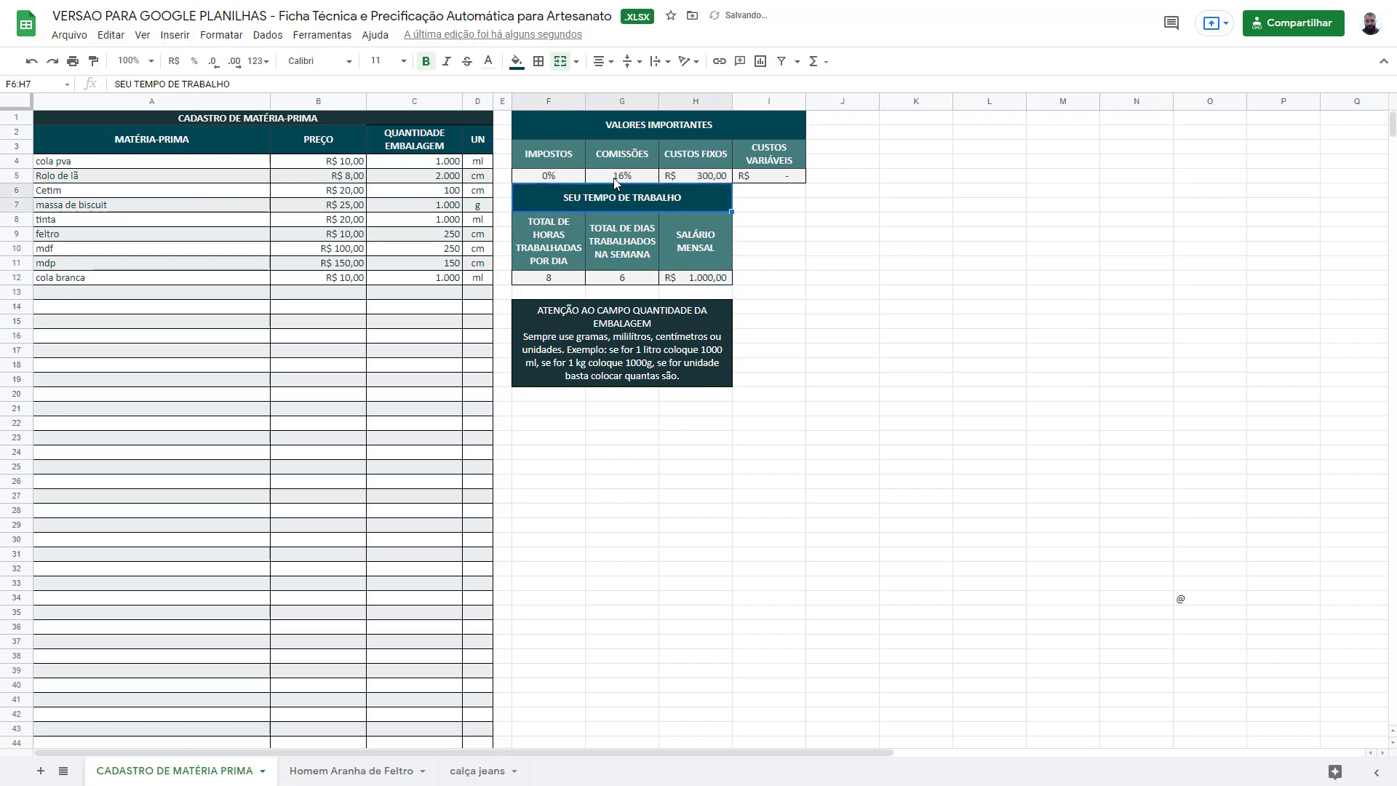
click(637, 180)
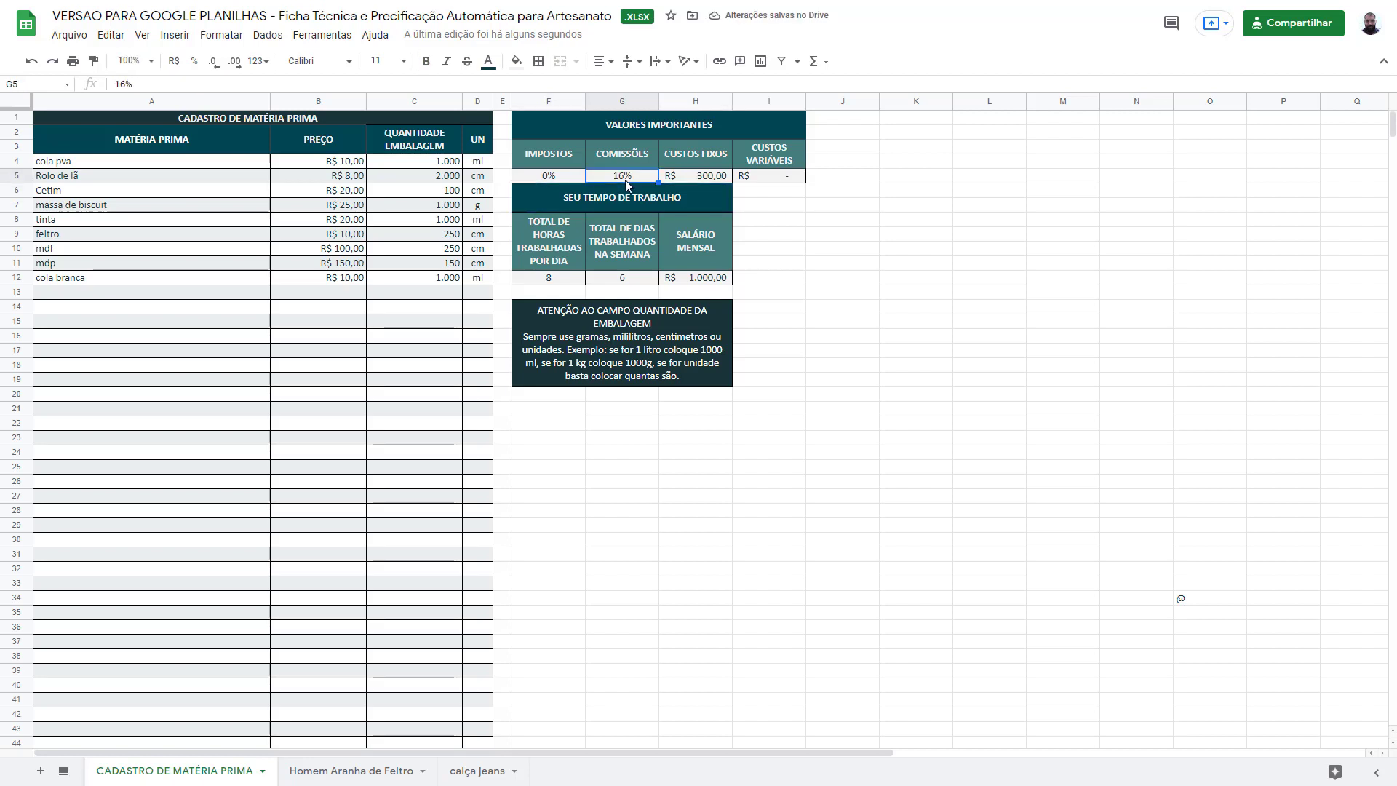
text(0)
- Try a value of 500 for CUSTOS FIXOS and restore it to 300
click(692, 181)
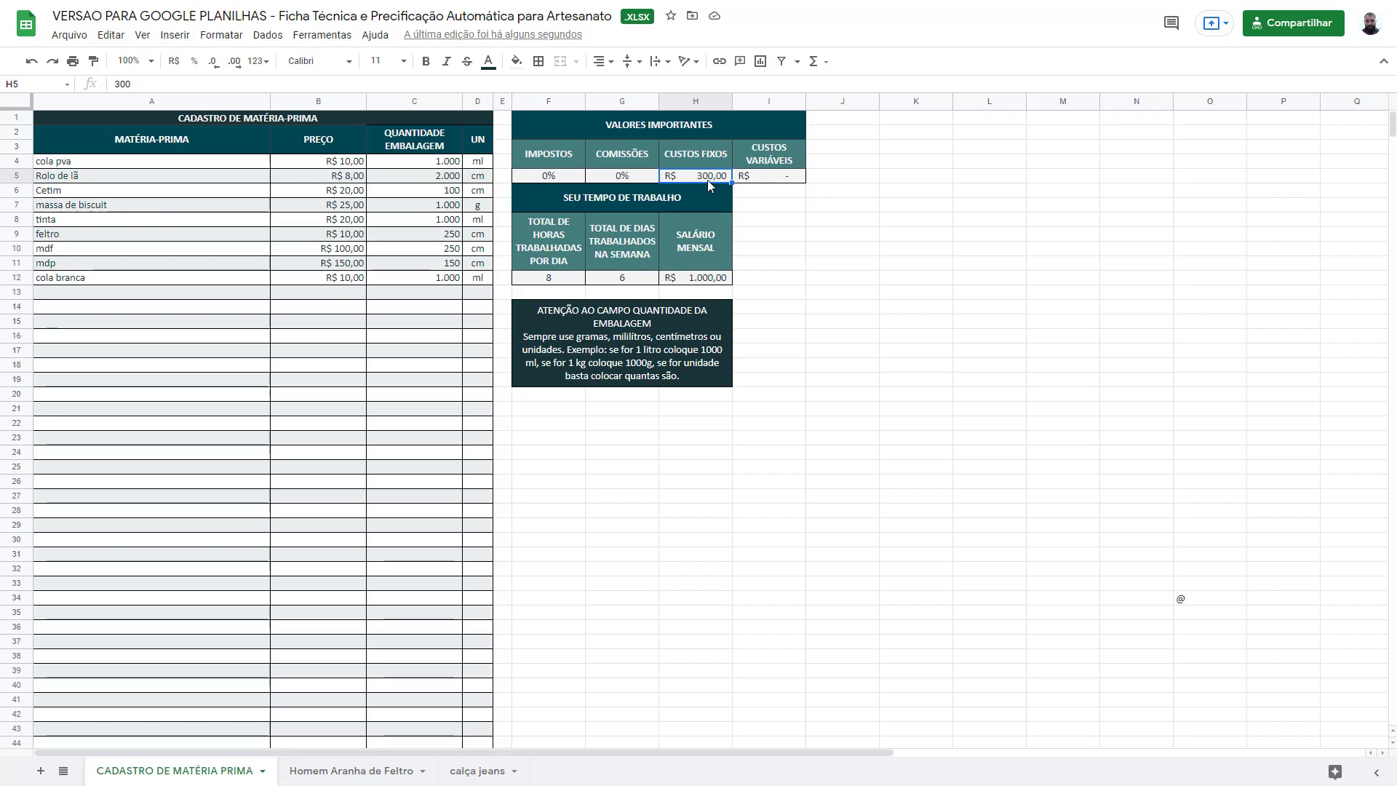
text(500)
key(Return)
key(ctrl+z)
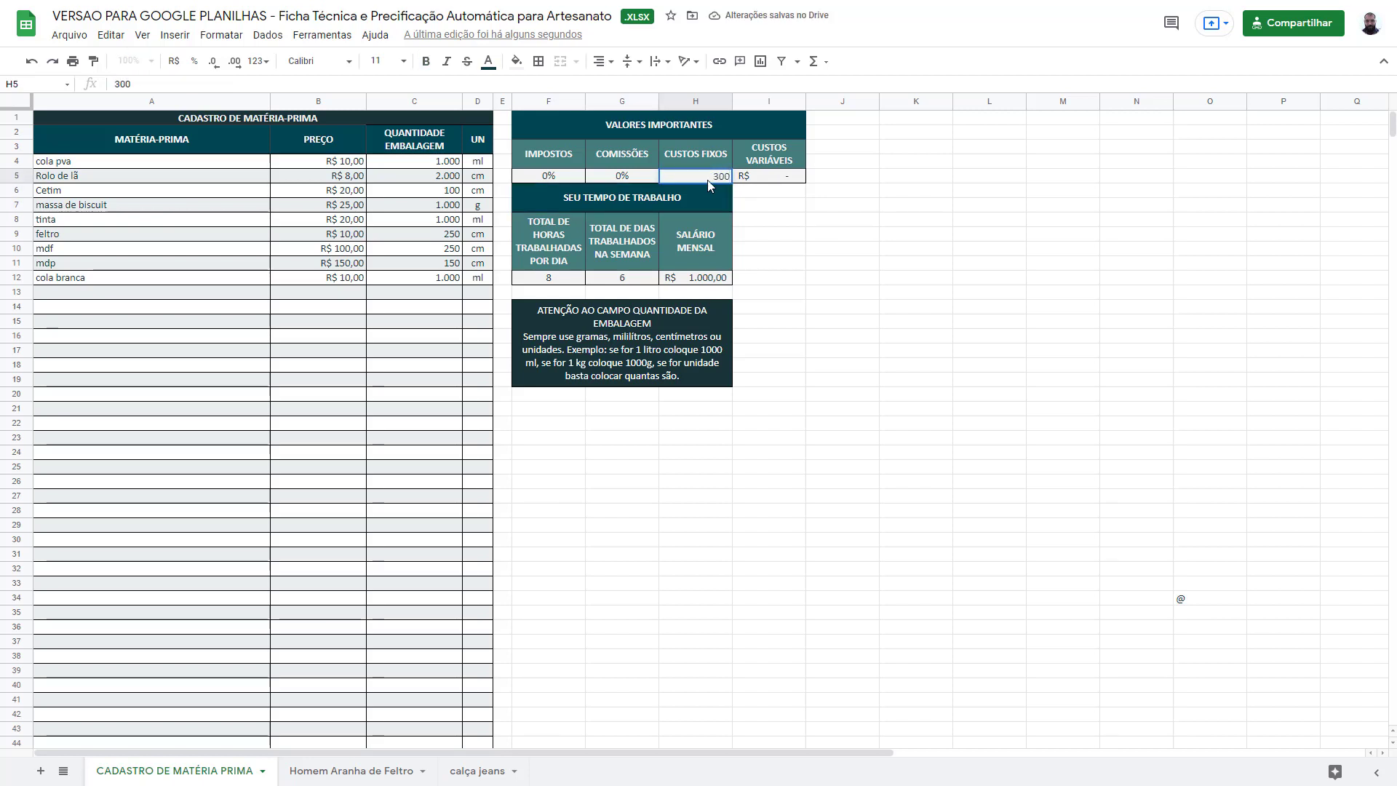
key(Tab)
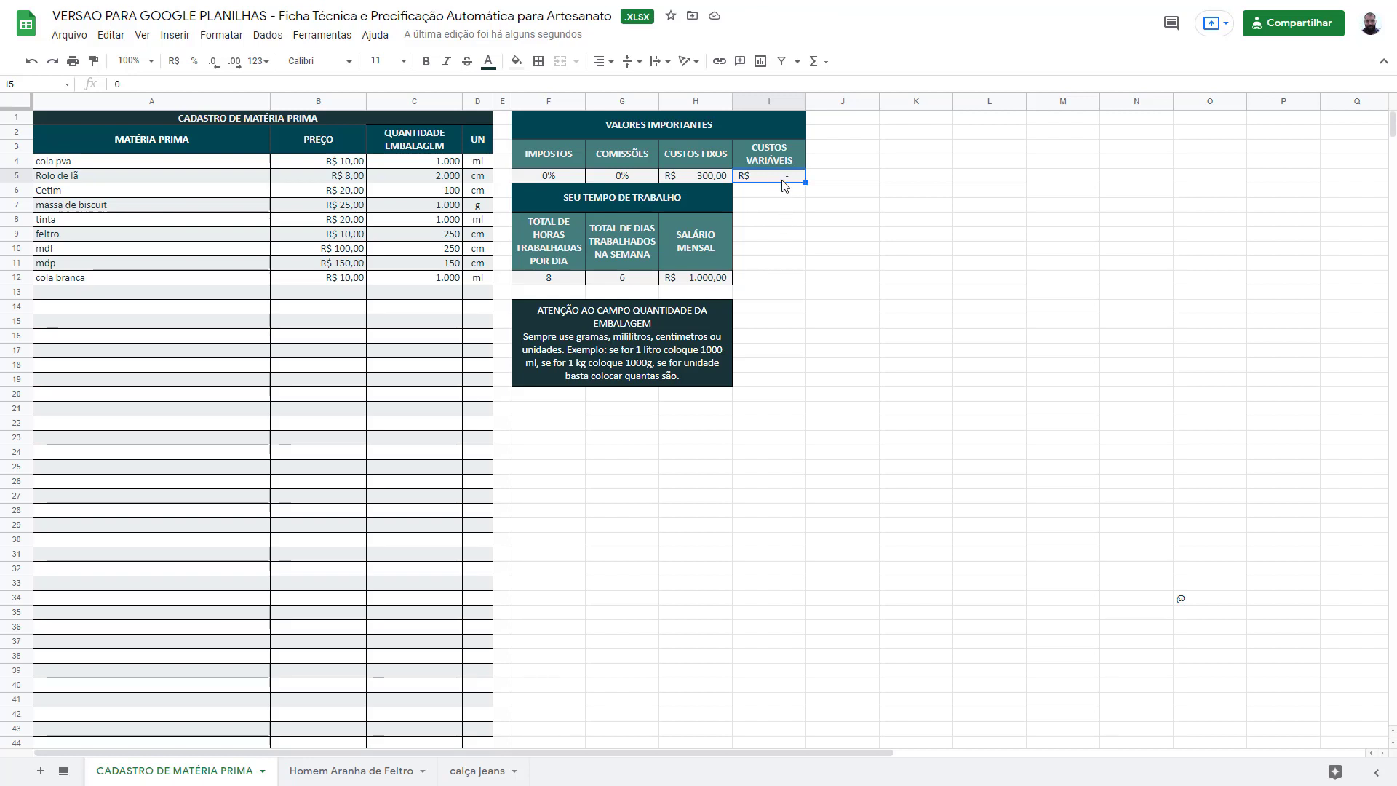
- Try a value of 100 for CUSTOS VARIÁVEIS and reset it to zero
text(1)
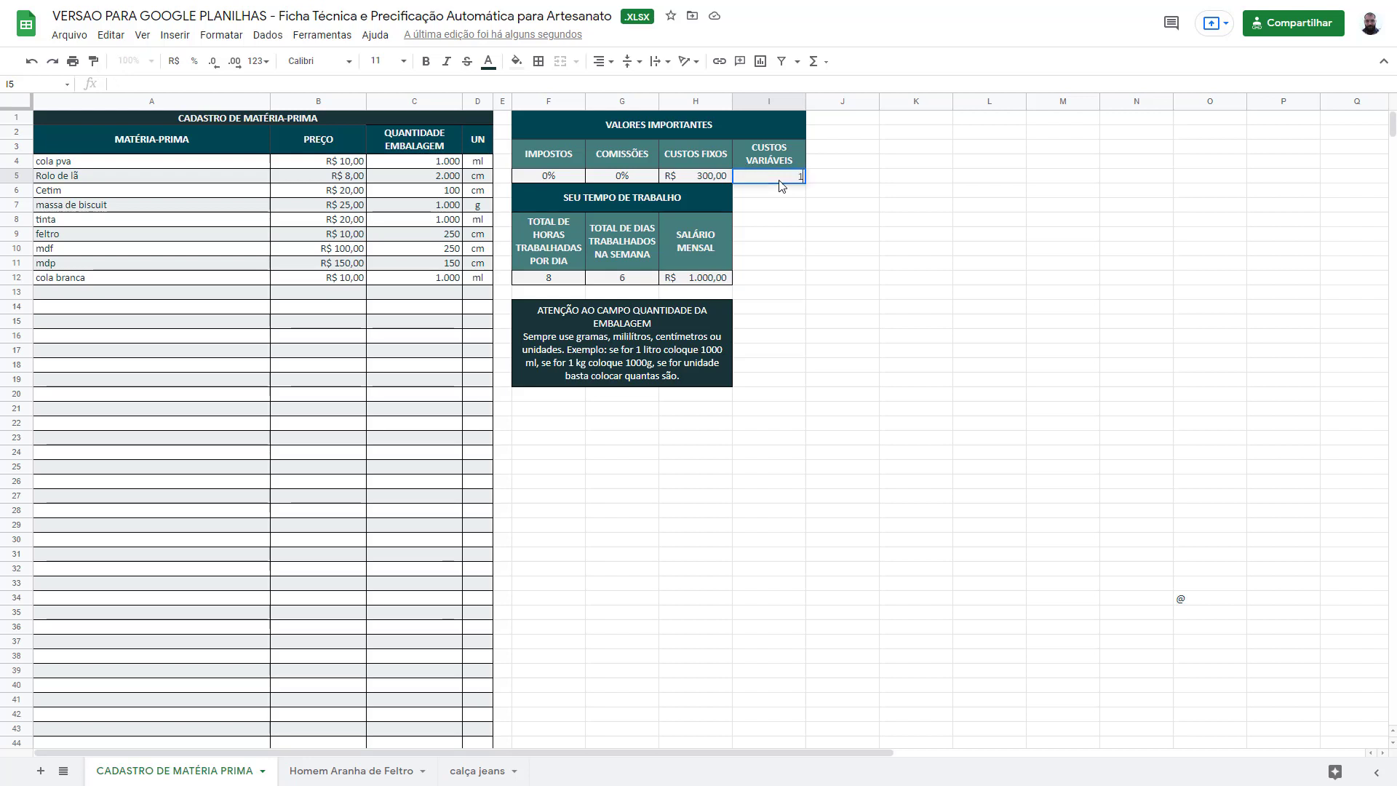
text(00)
key(Return)
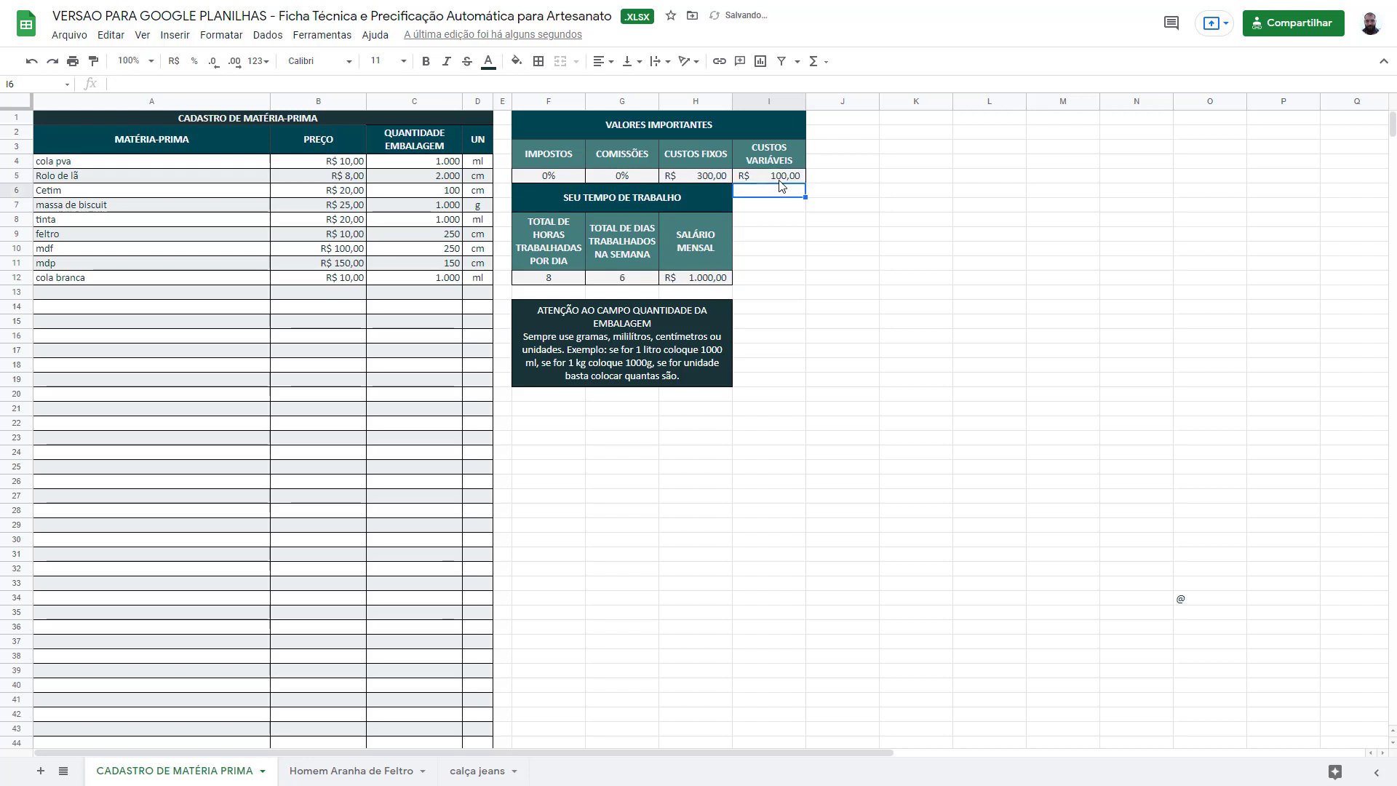
click(779, 181)
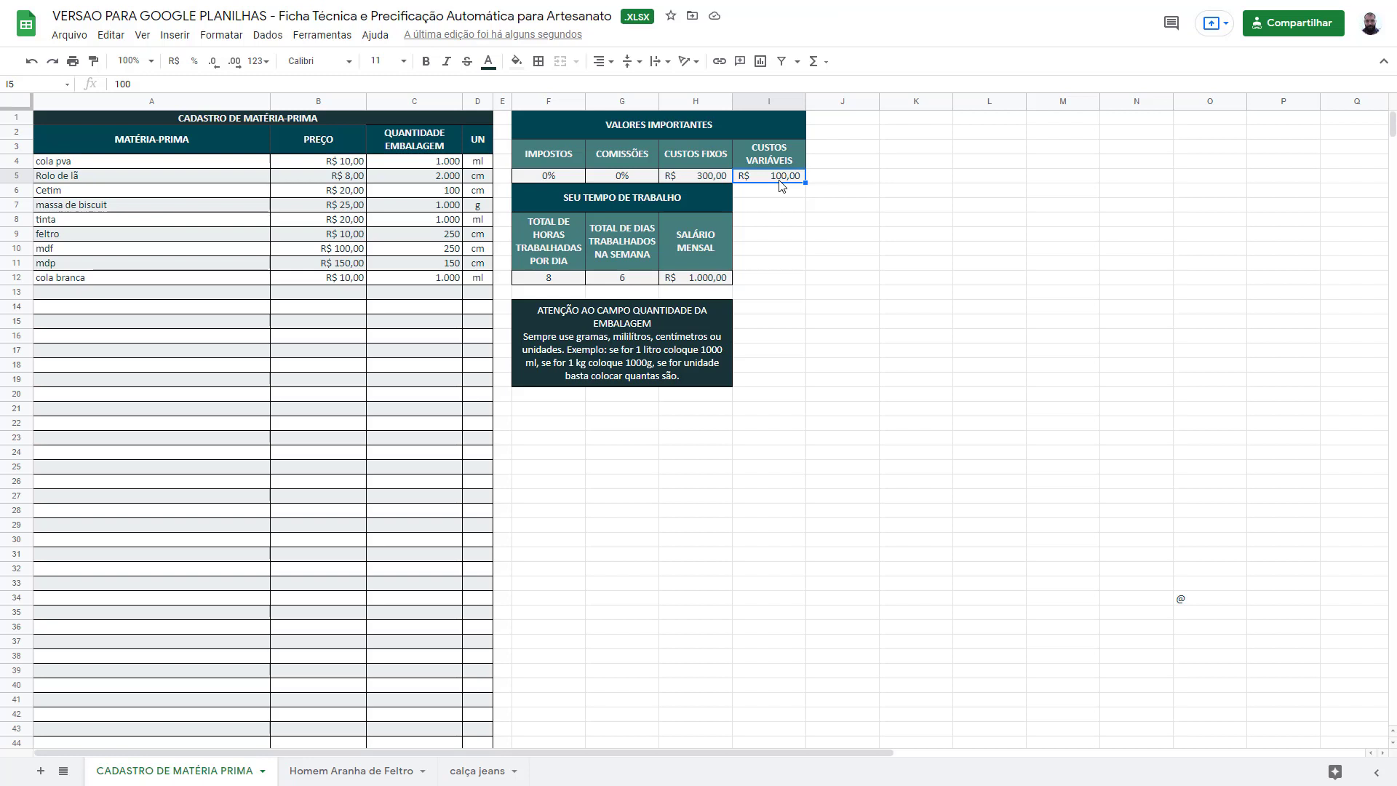
key(Delete)
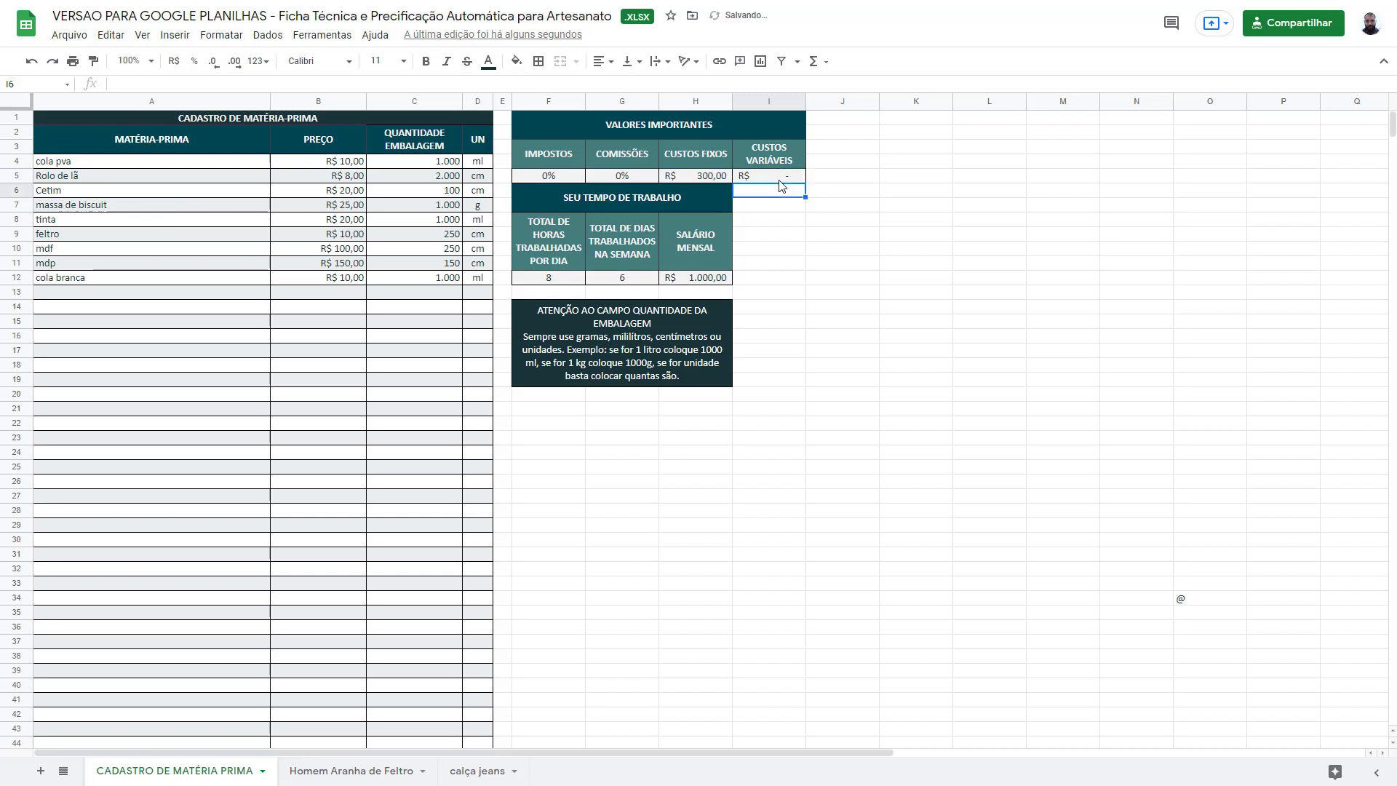
- Review the daily working hours and weekly working days fields in the SEU TEMPO DE TRABALHO table
click(607, 206)
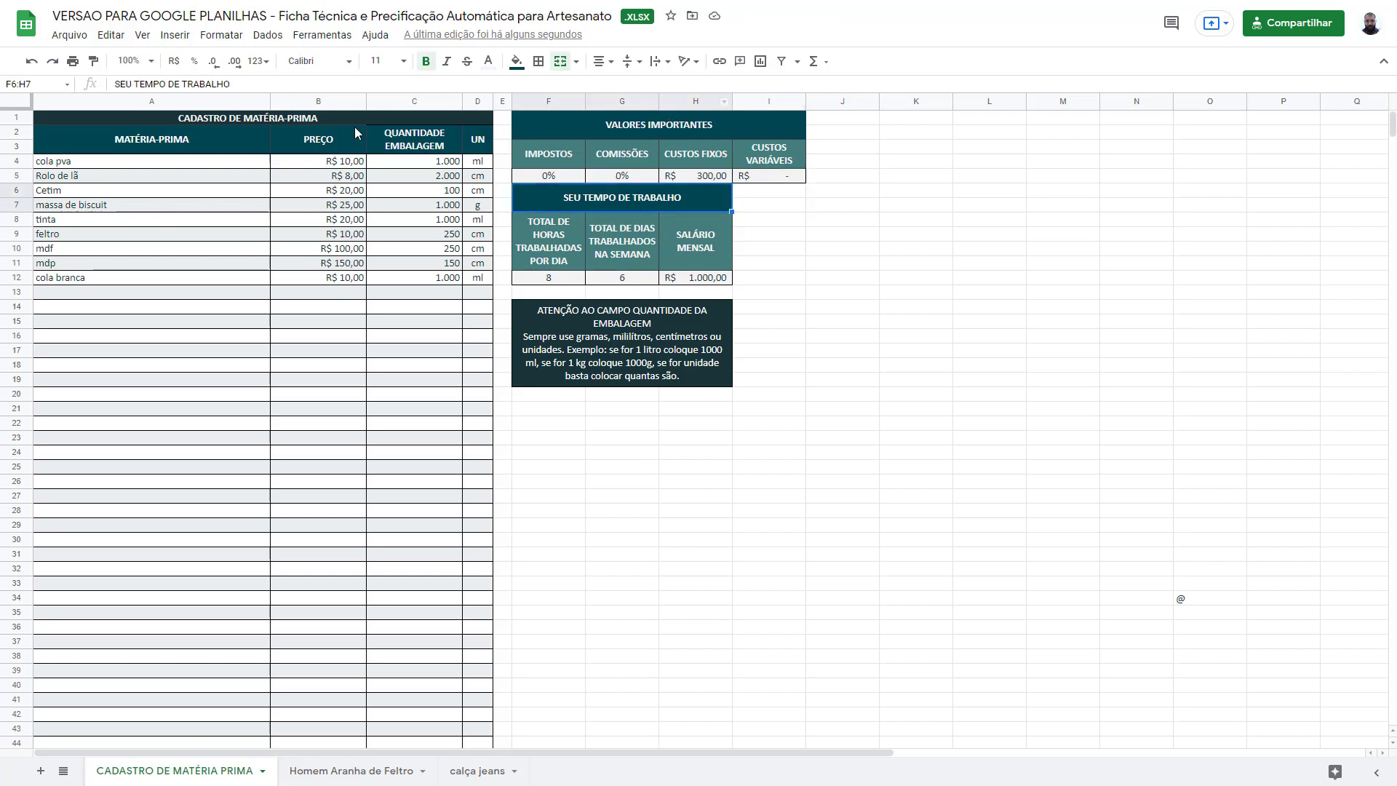
click(555, 283)
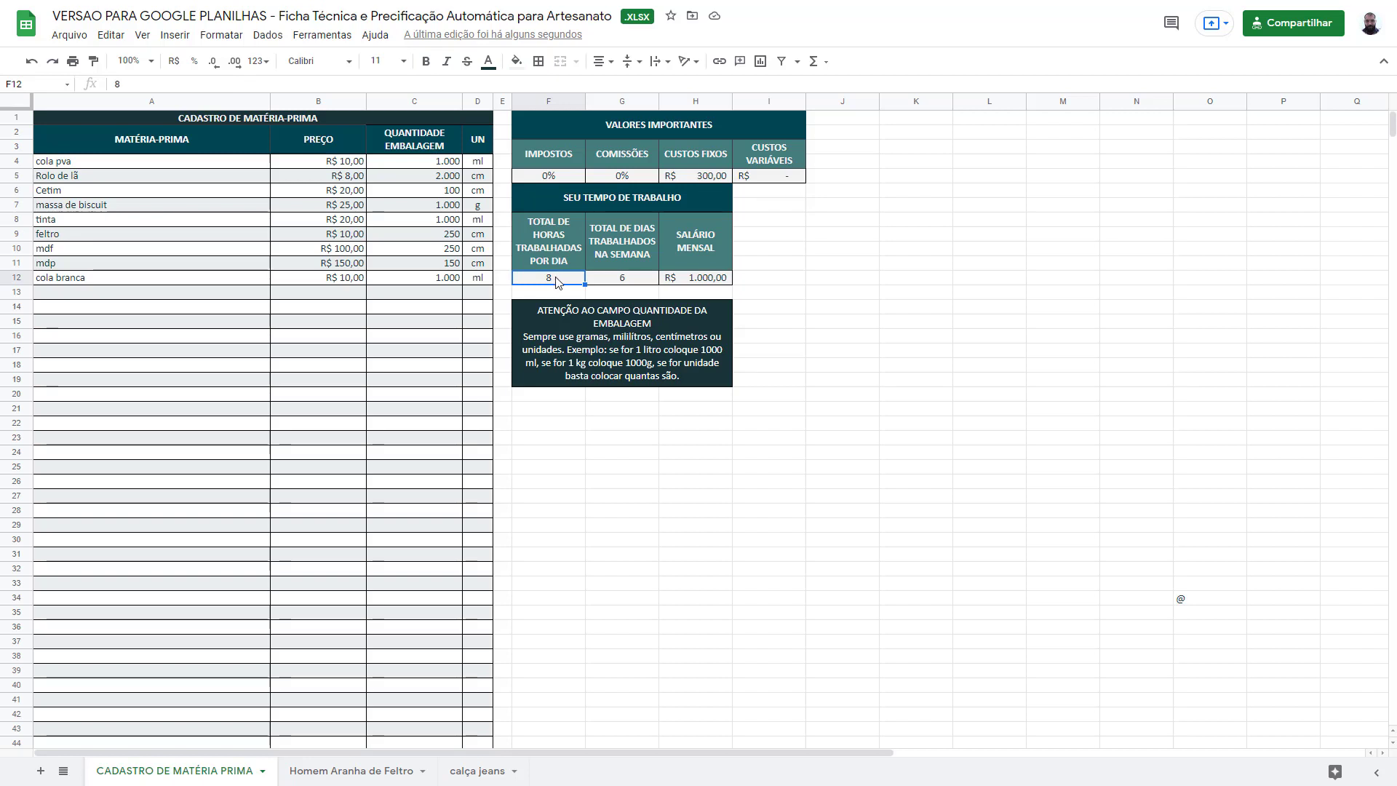
click(635, 226)
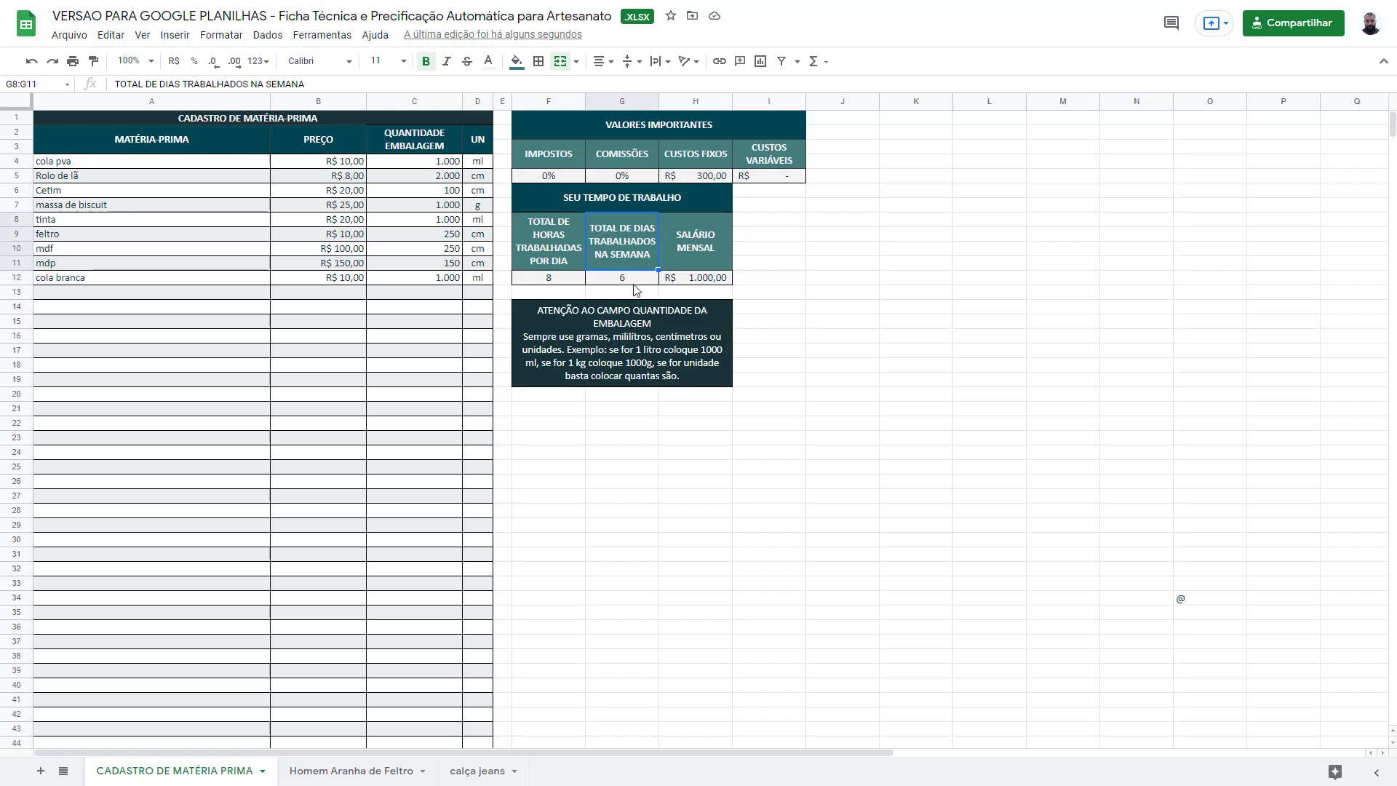
click(633, 280)
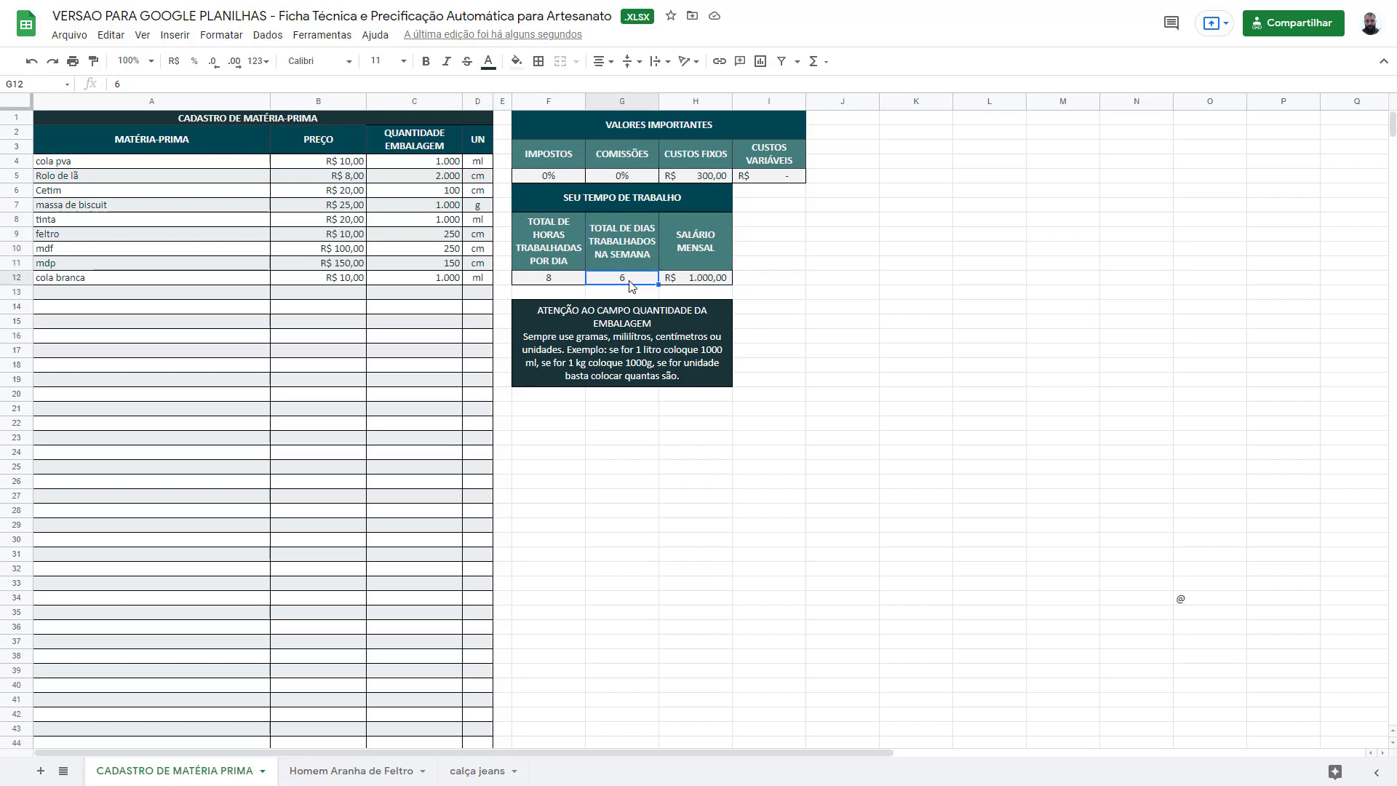
- Try a value of 2.000 for SALÁRIO MENSAL in the SEU TEMPO DE TRABALHO table
click(704, 283)
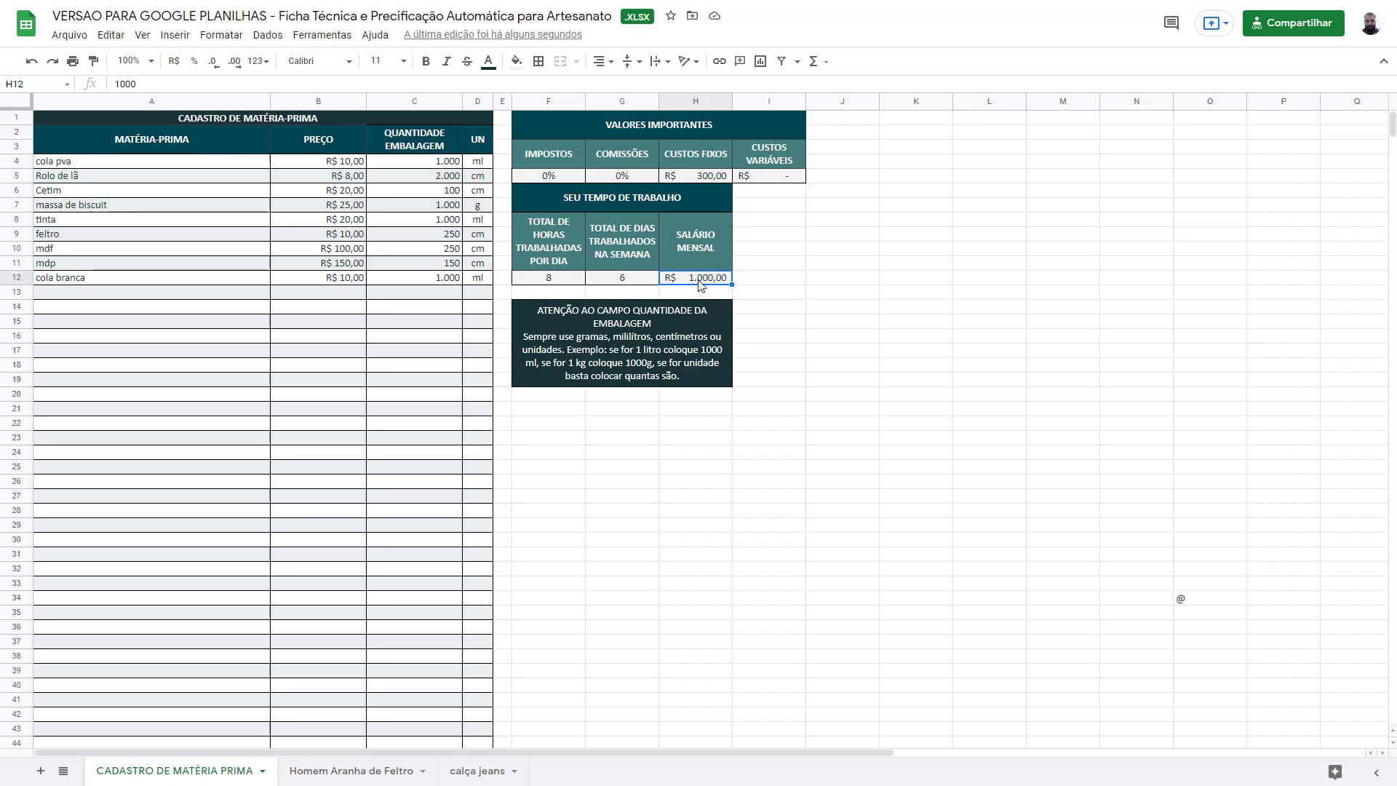
text(2)
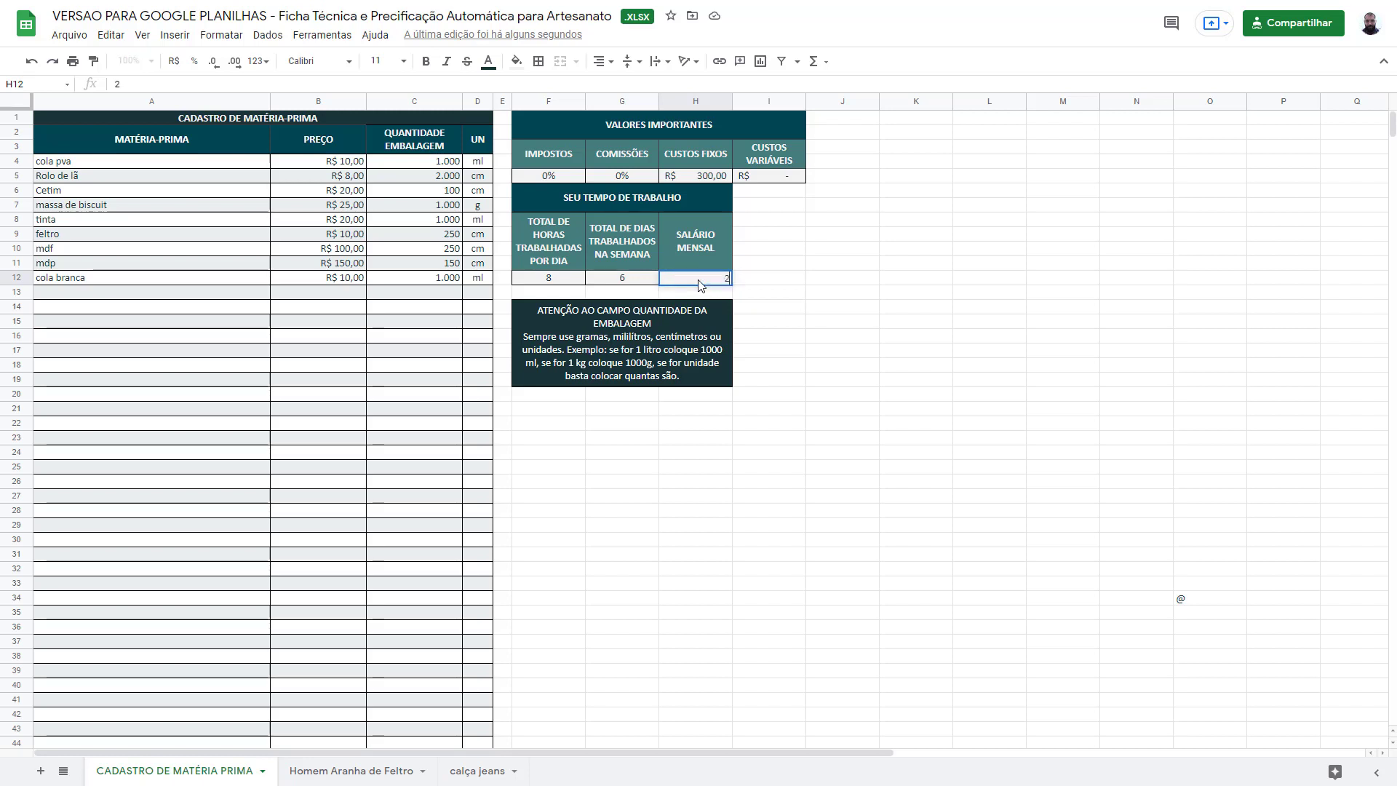
text(.000)
key(Return)
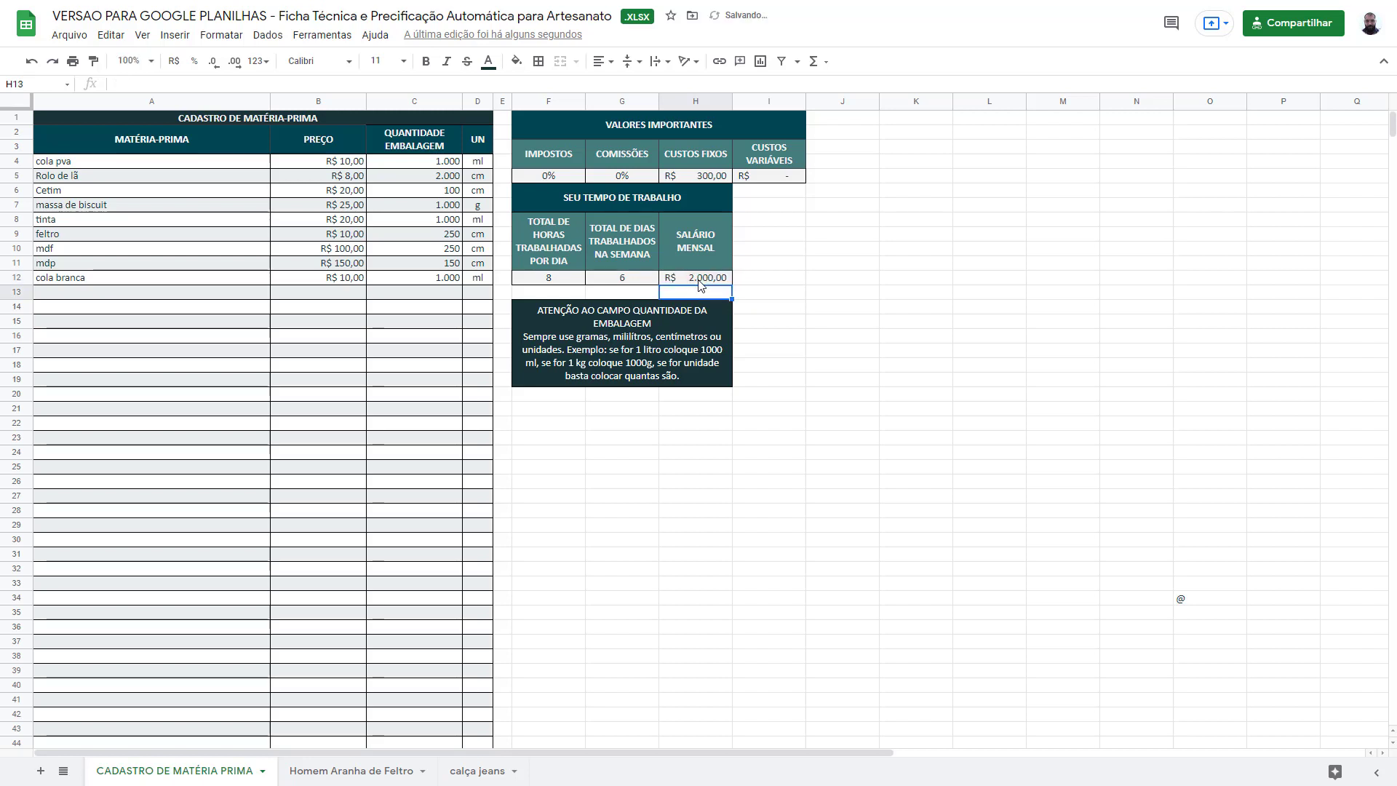
- Set SALÁRIO MENSAL in the SEU TEMPO DE TRABALHO table to 1300
click(700, 282)
text(13)
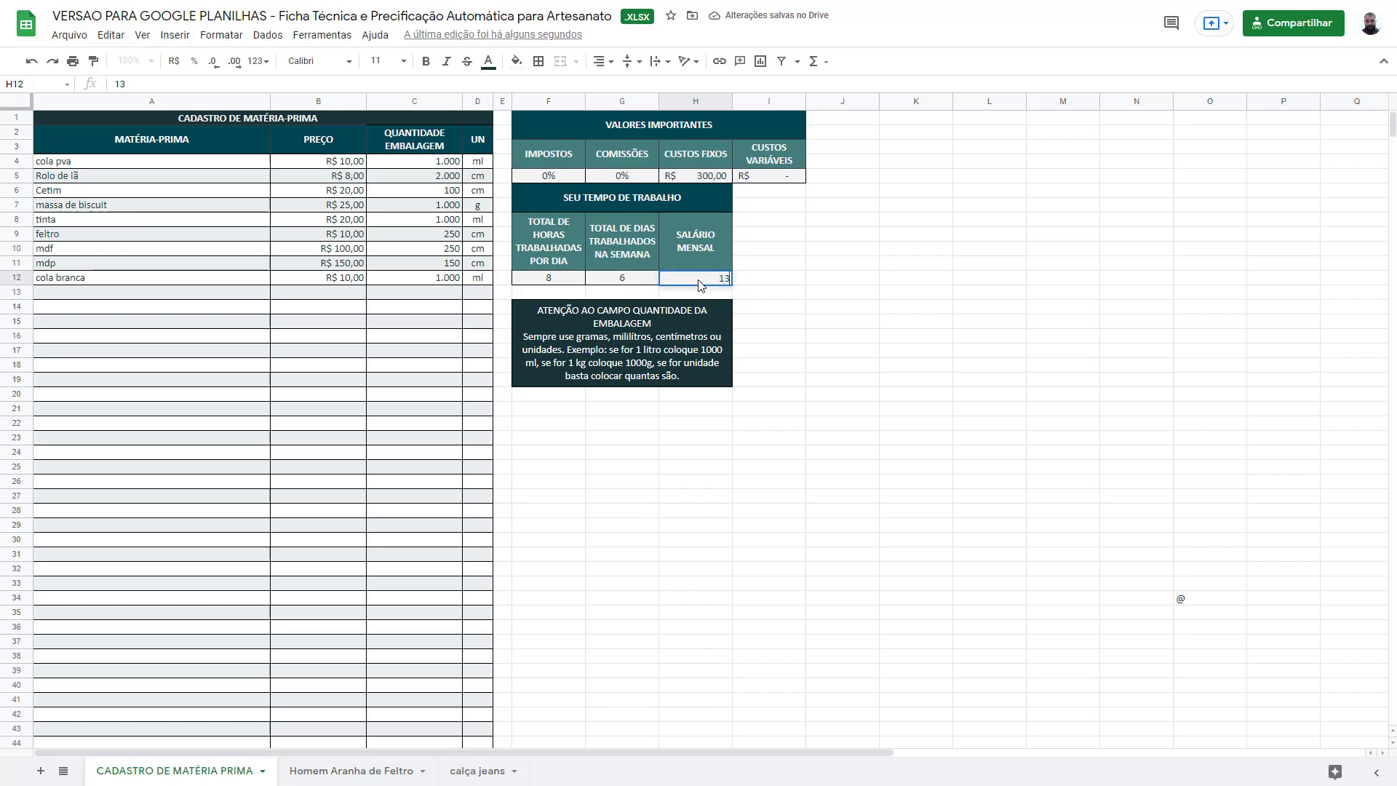
text(00)
key(Return)
click(700, 284)
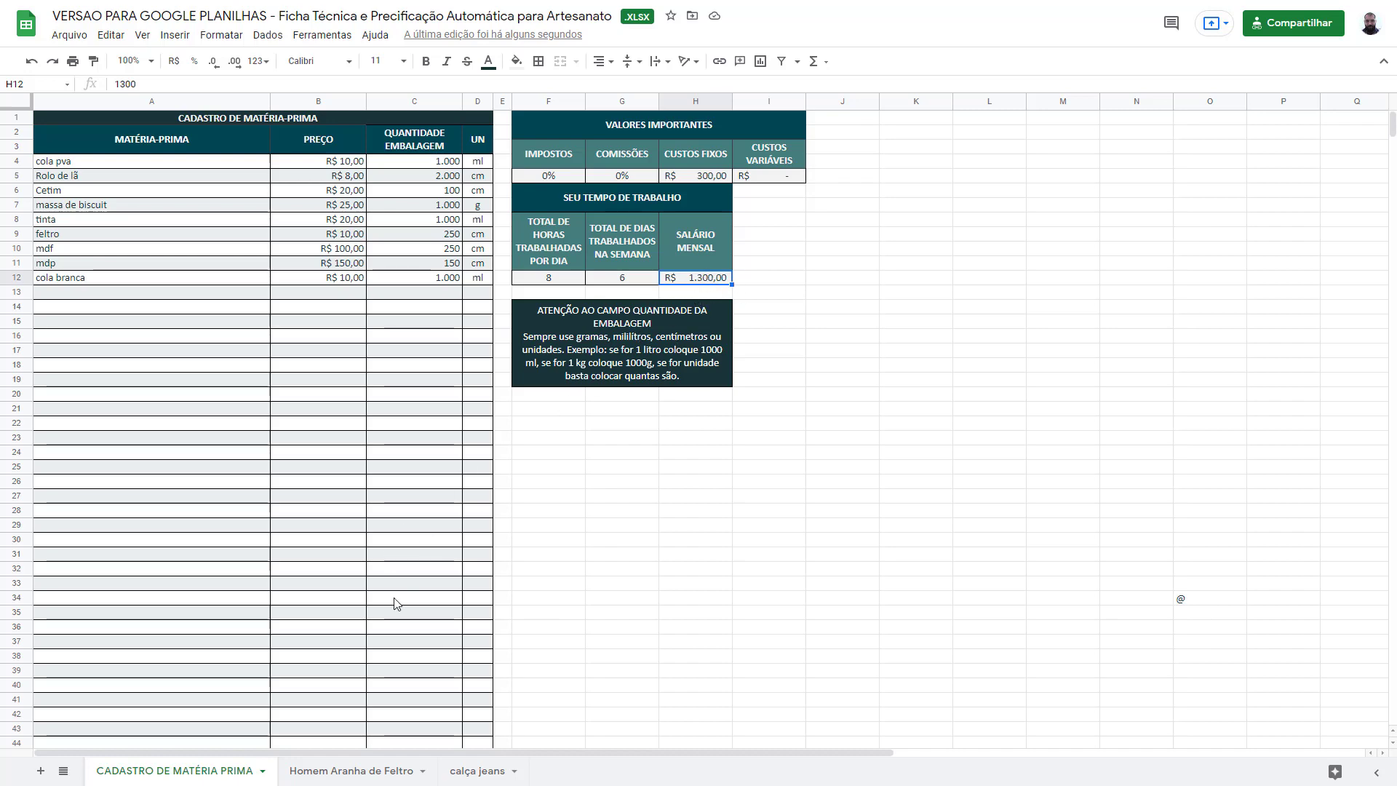
- Switch to the Homem Aranha de Feltro sheet and open its sheet name and main title for editing
click(378, 776)
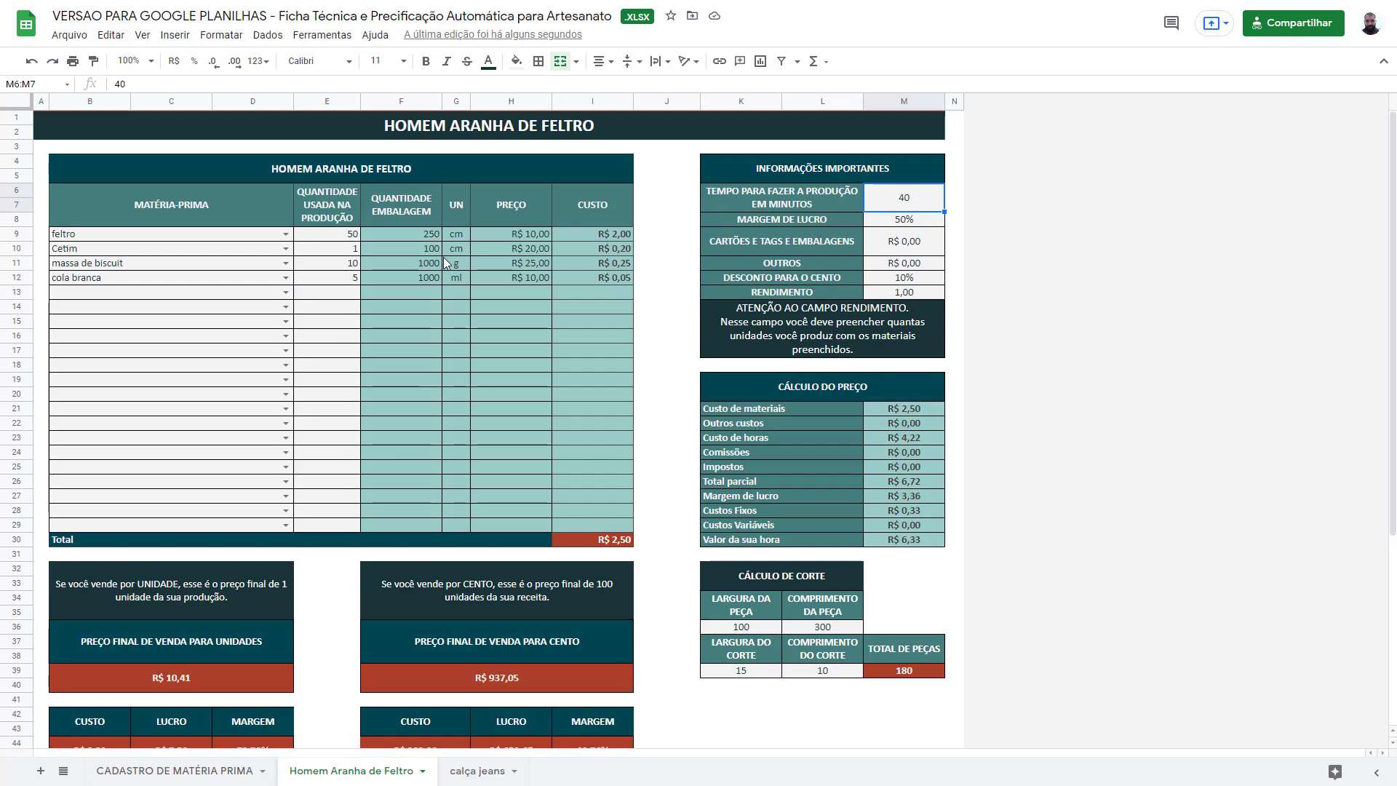
double_click(359, 768)
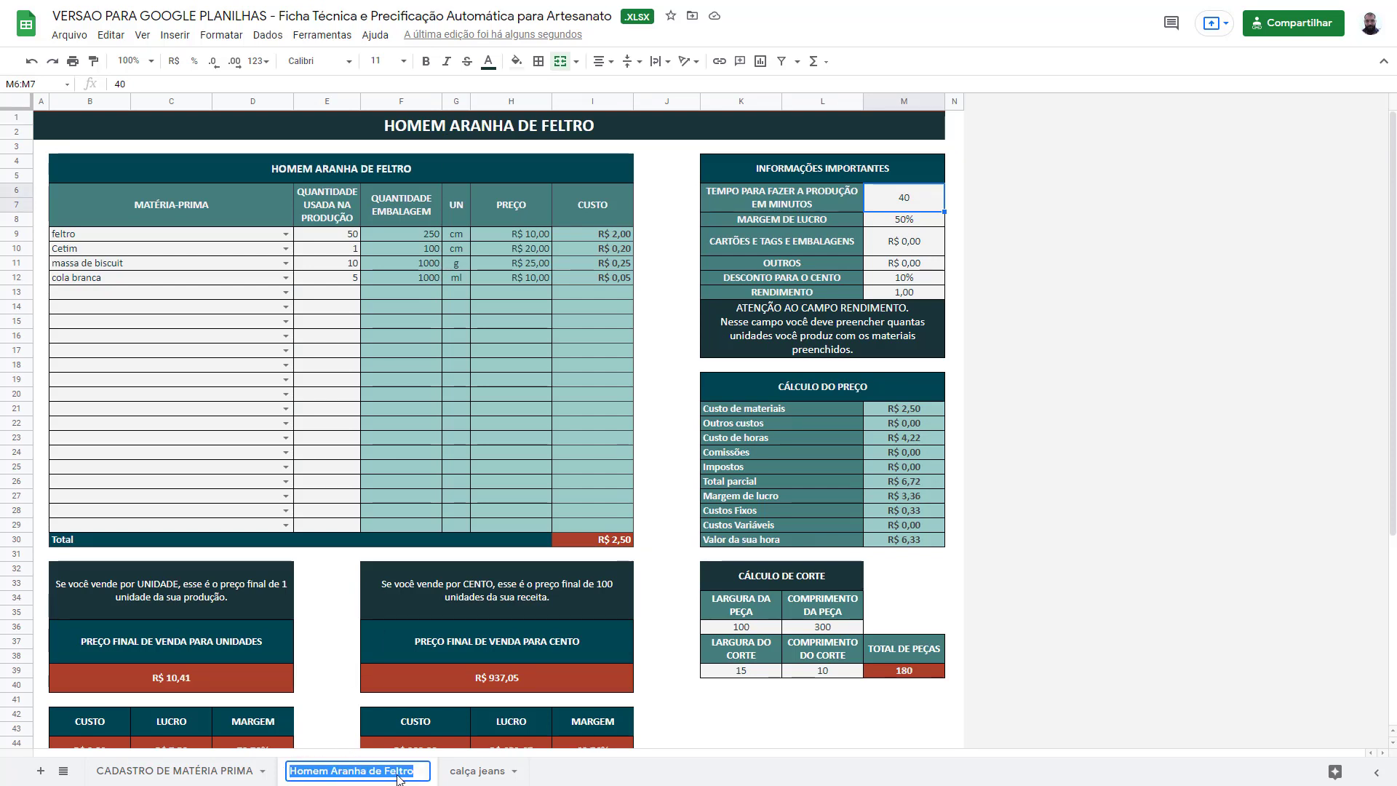
double_click(418, 134)
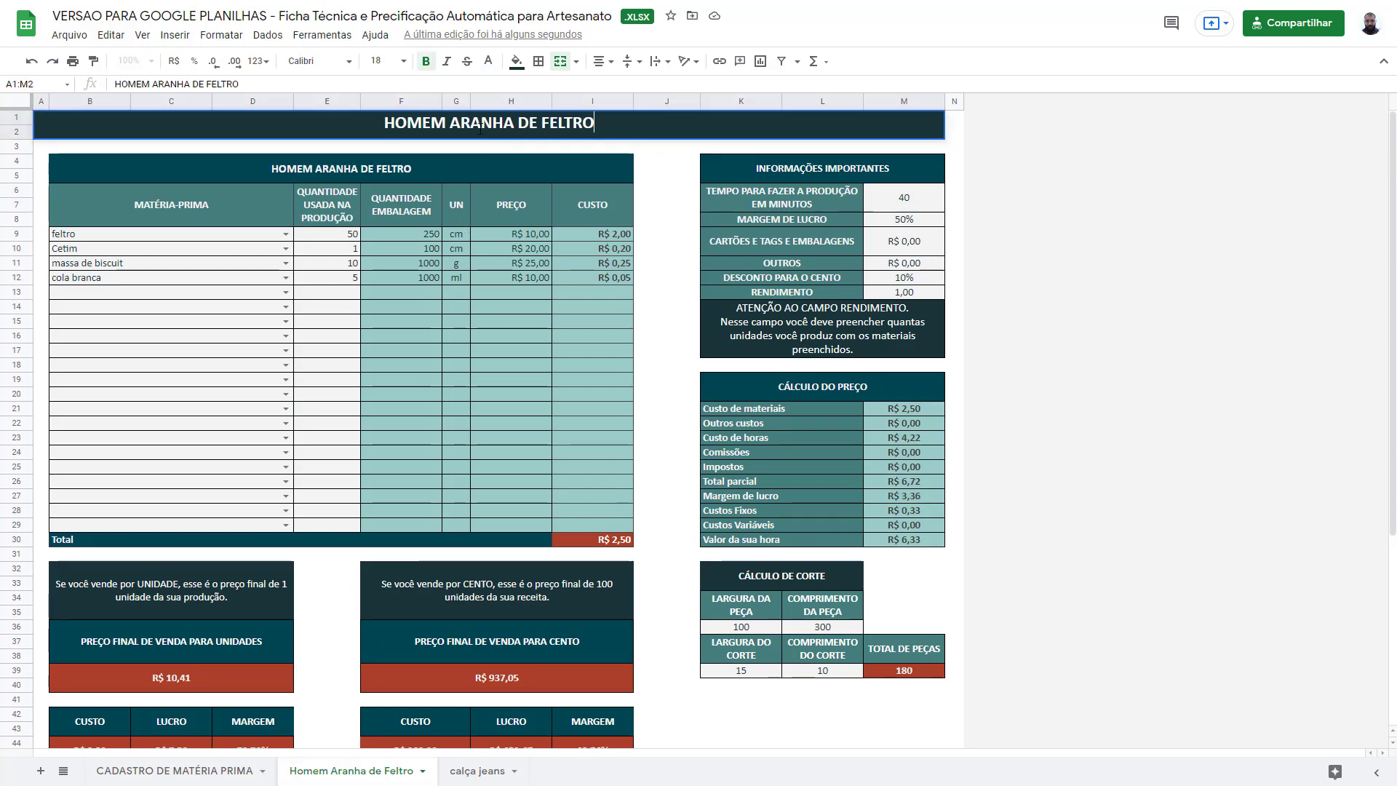
drag(384, 123, 621, 149)
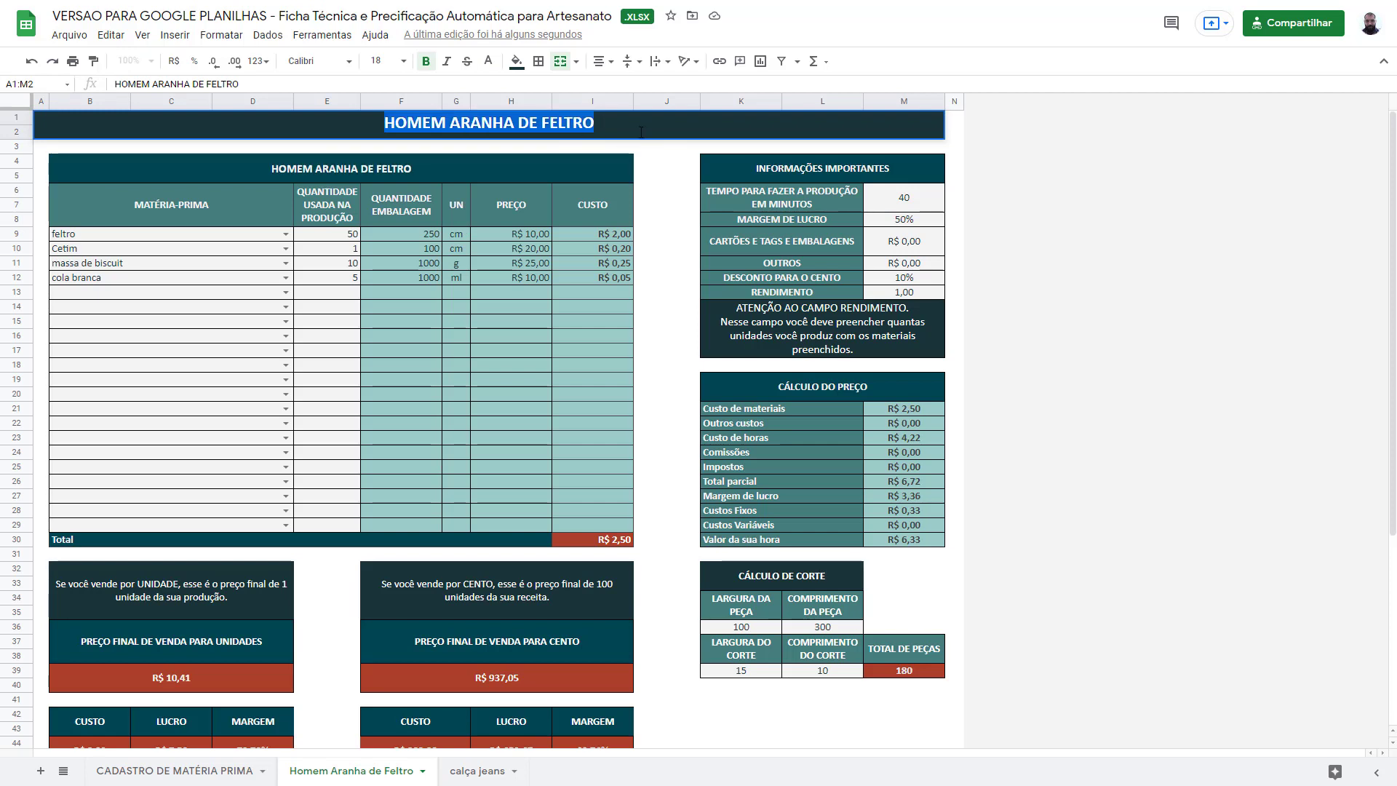
click(576, 136)
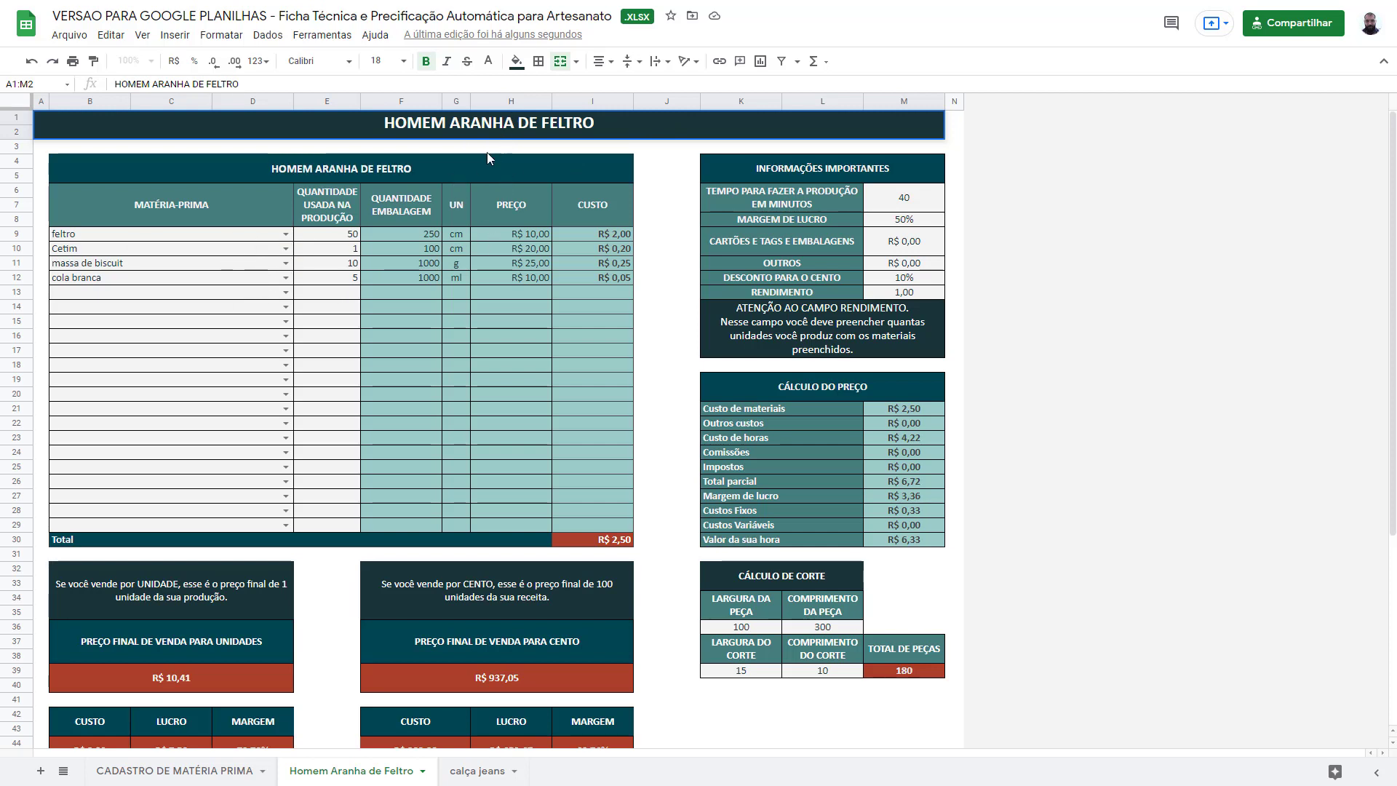
- Examine the raw materials offered for the feltro row and the other filled MATÉRIA-PRIMA rows
click(287, 234)
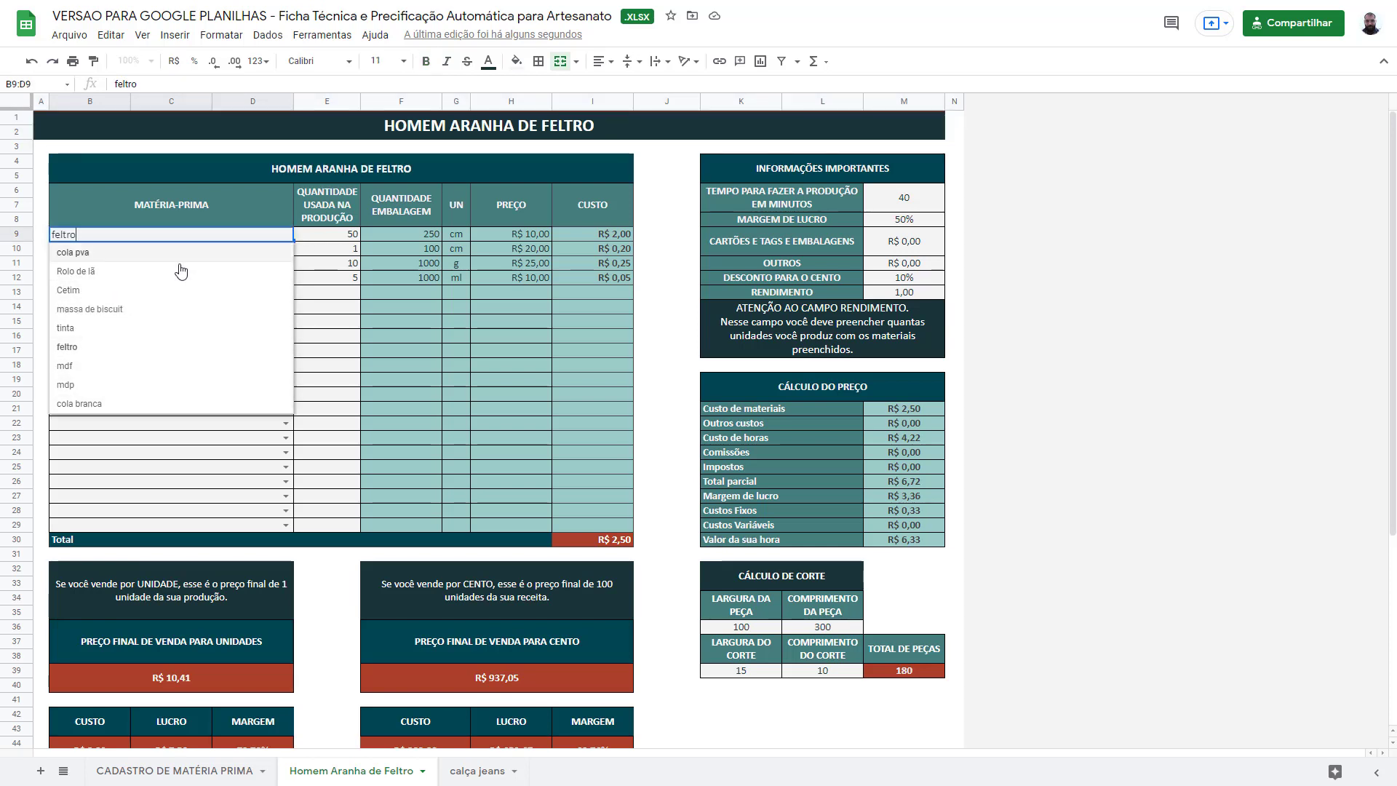
click(321, 251)
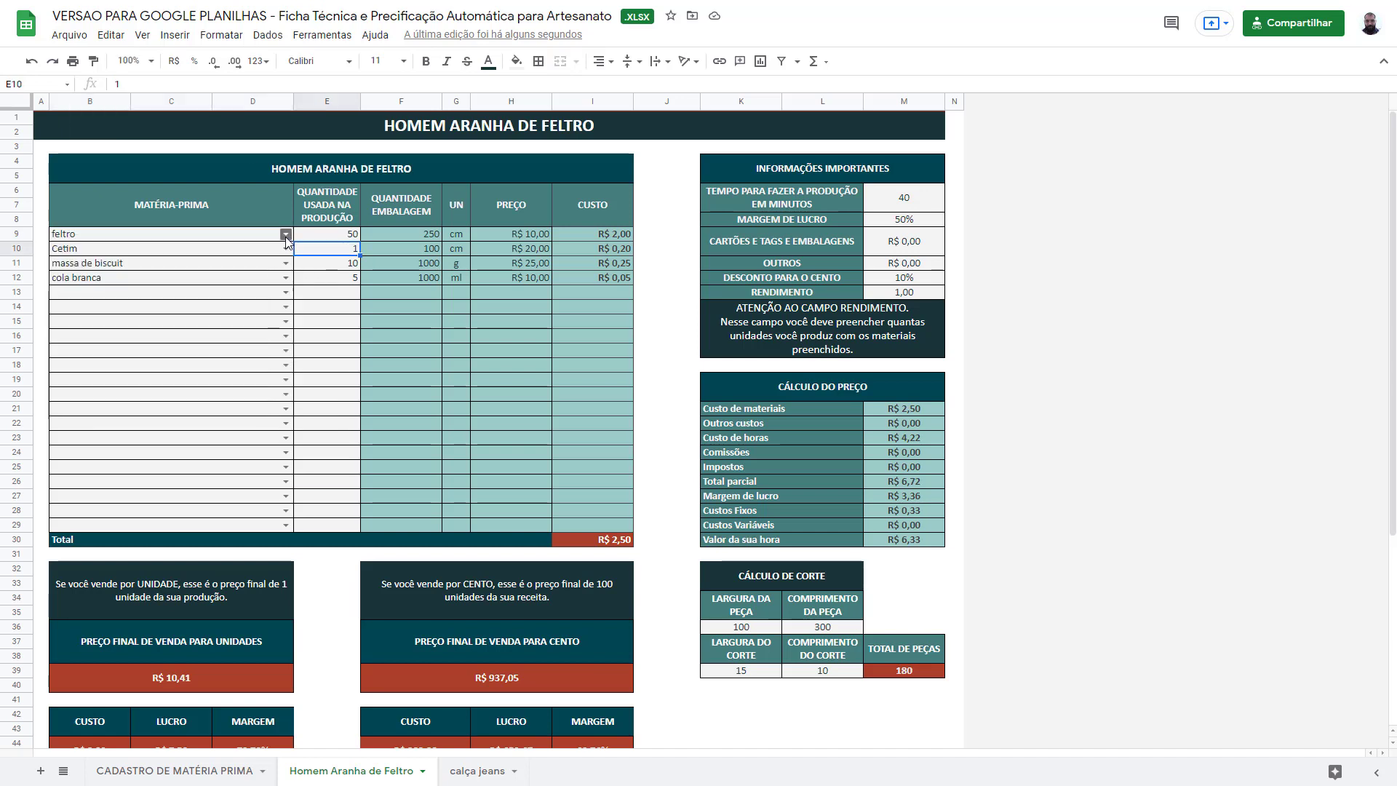
click(286, 237)
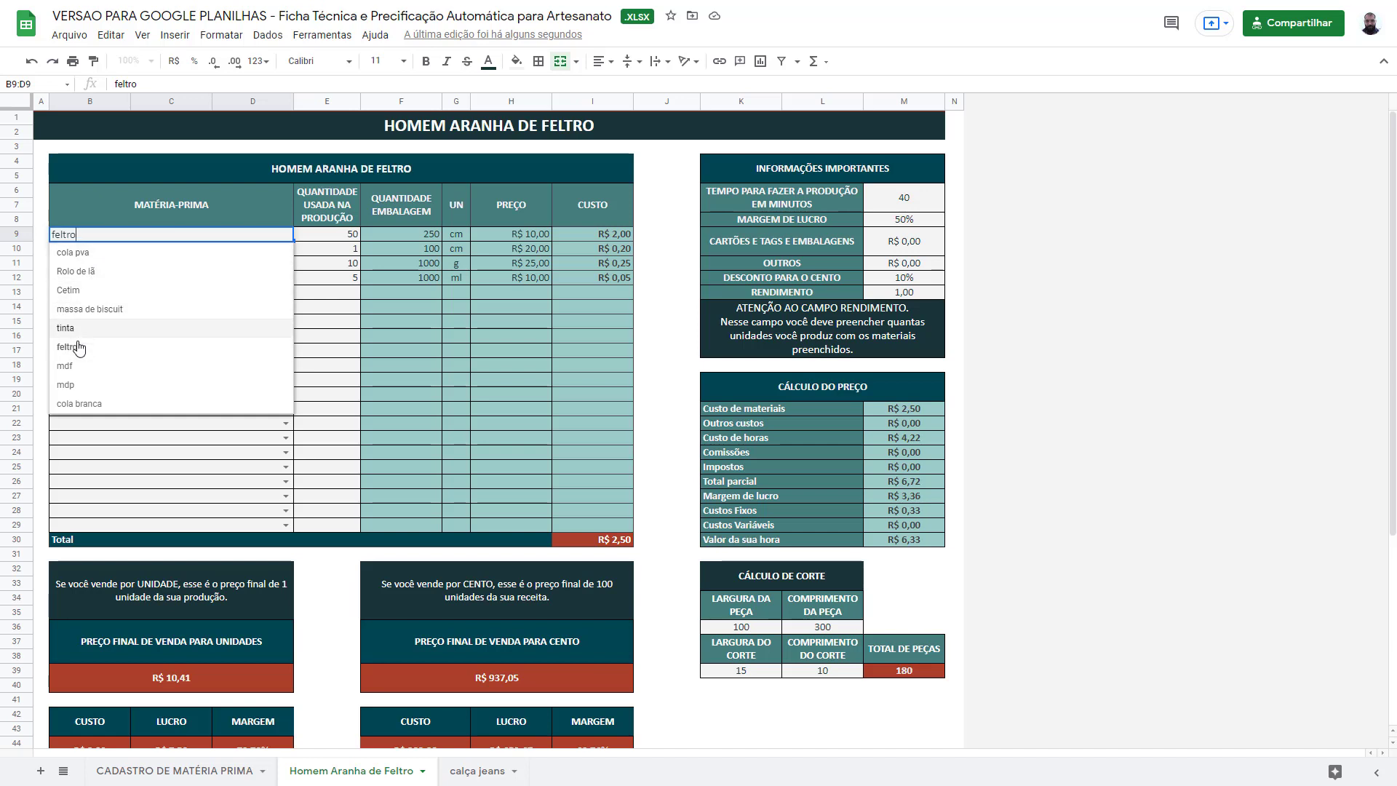
key(Return)
key(Down)
key(Down)
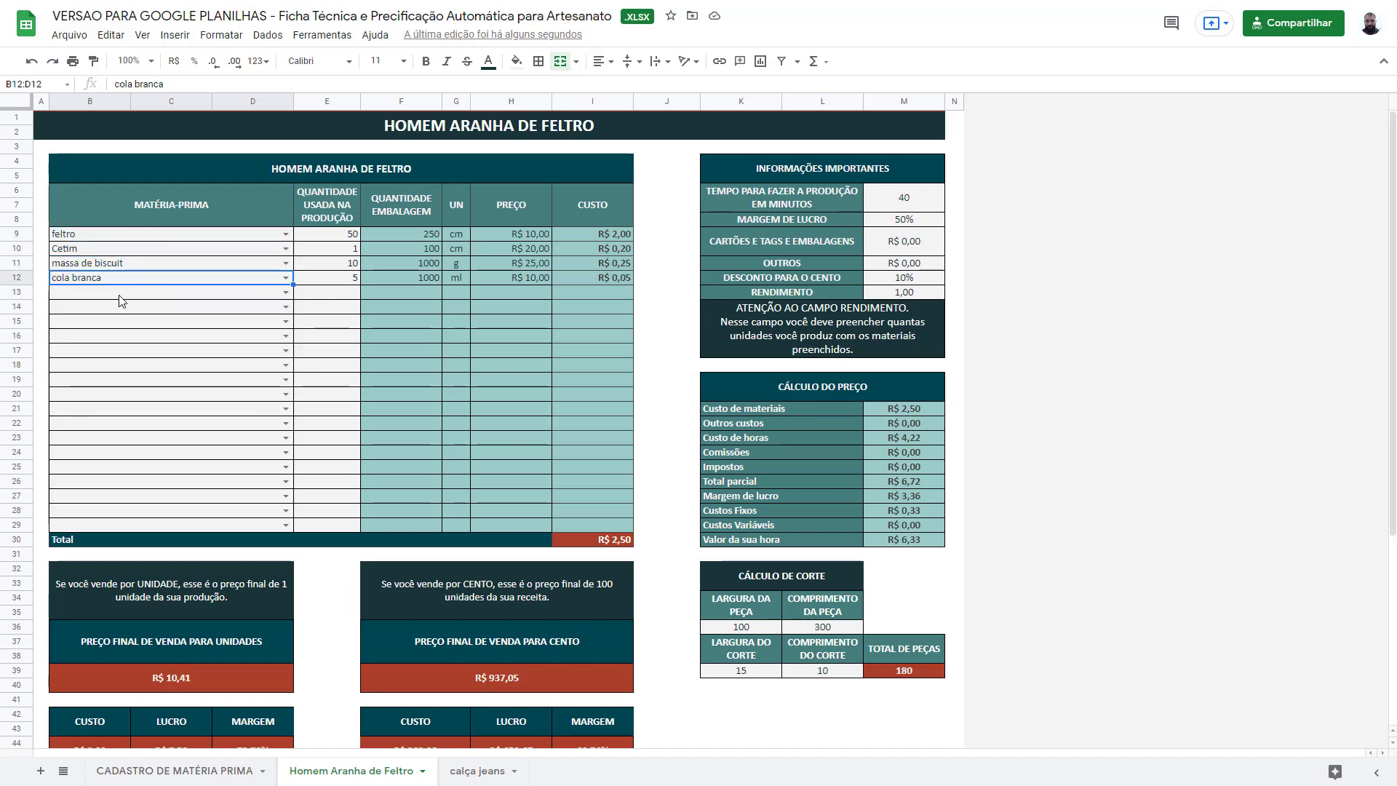
- Add Rolo de lã in the first empty MATÉRIA-PRIMA row, with a quantity used in production of 20
click(284, 292)
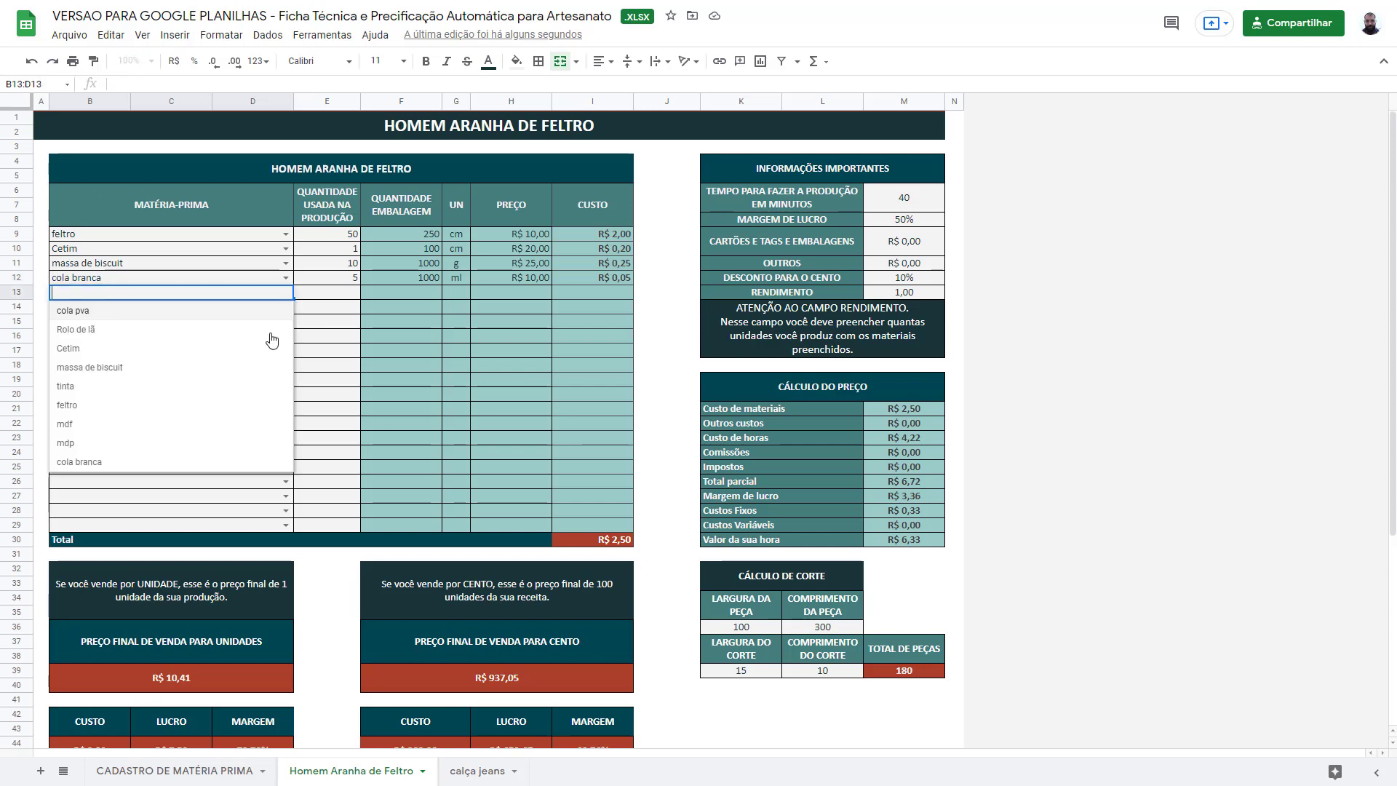
click(91, 335)
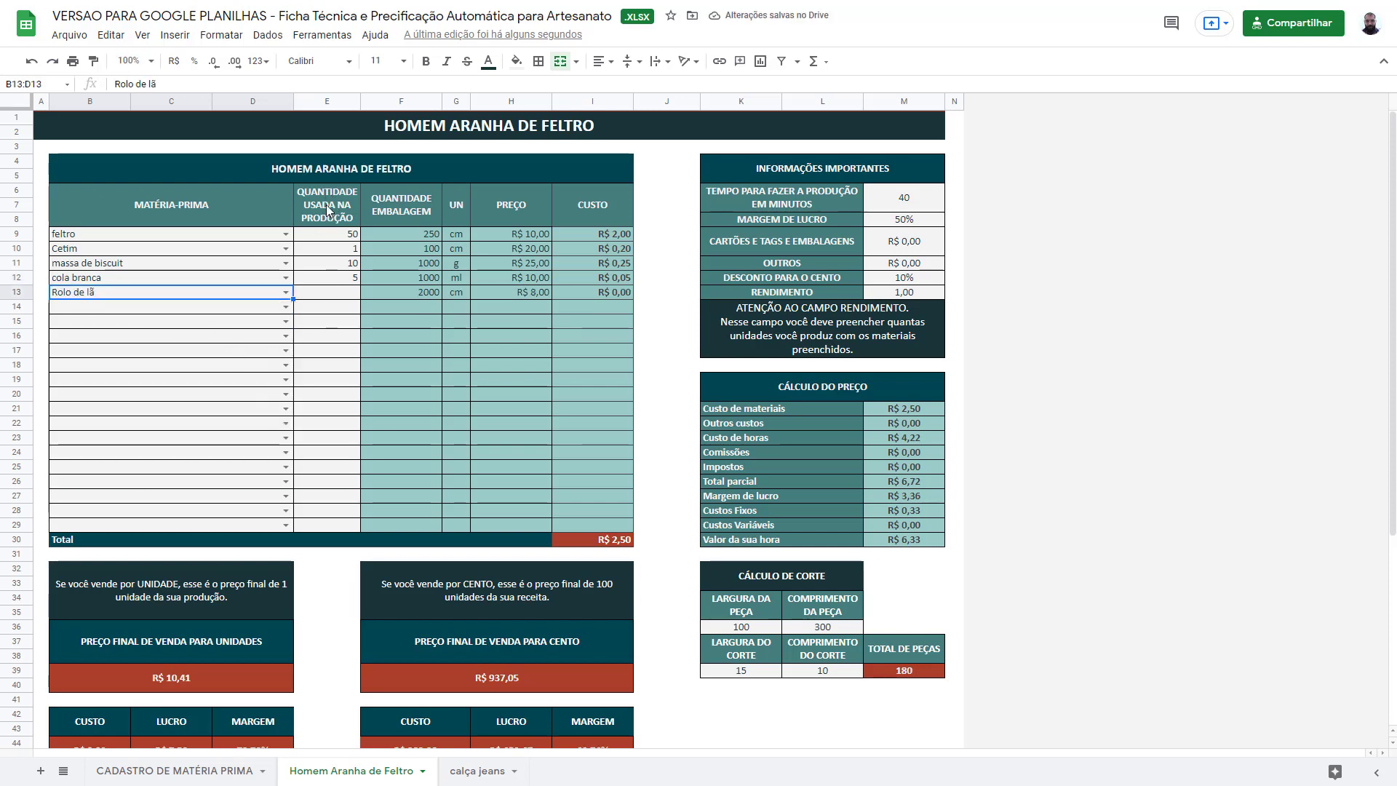
click(340, 299)
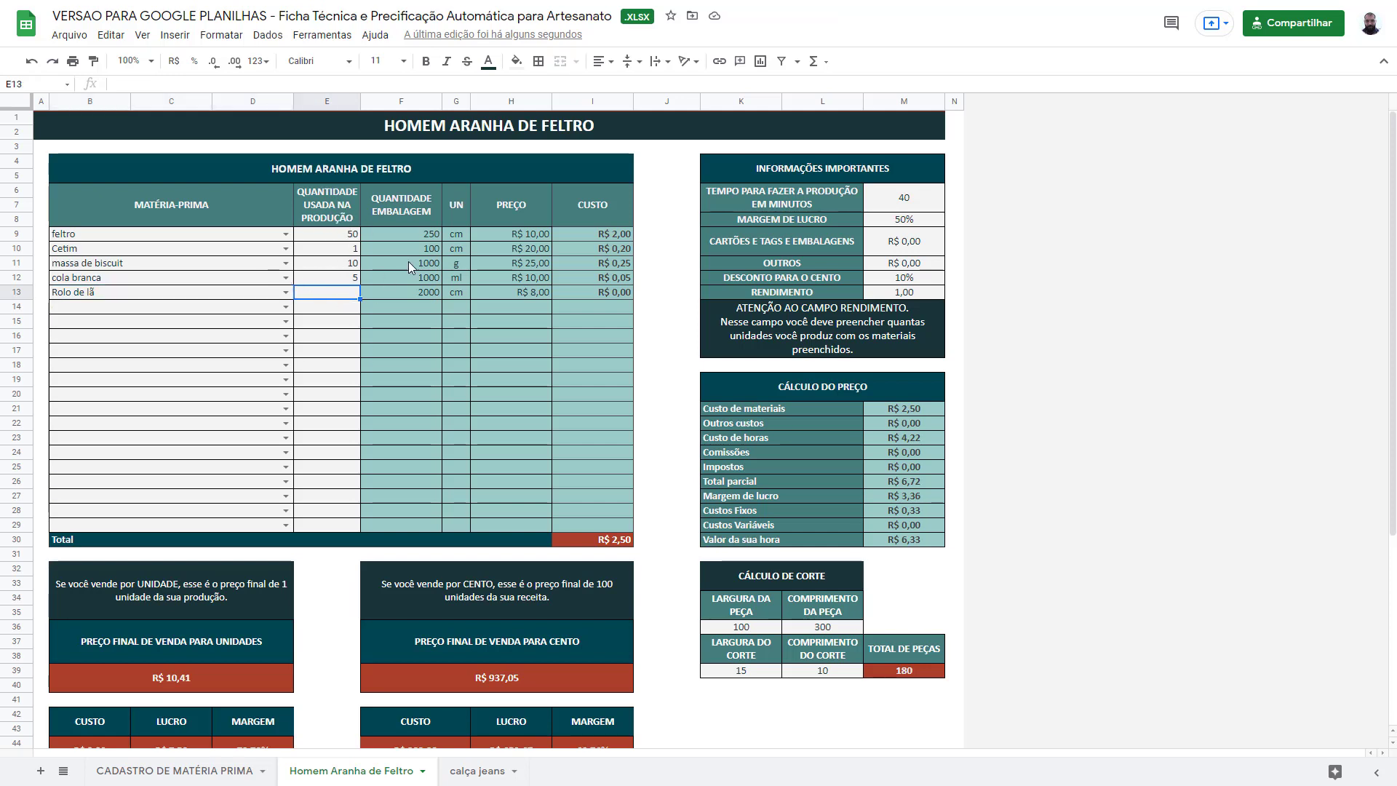
text(20)
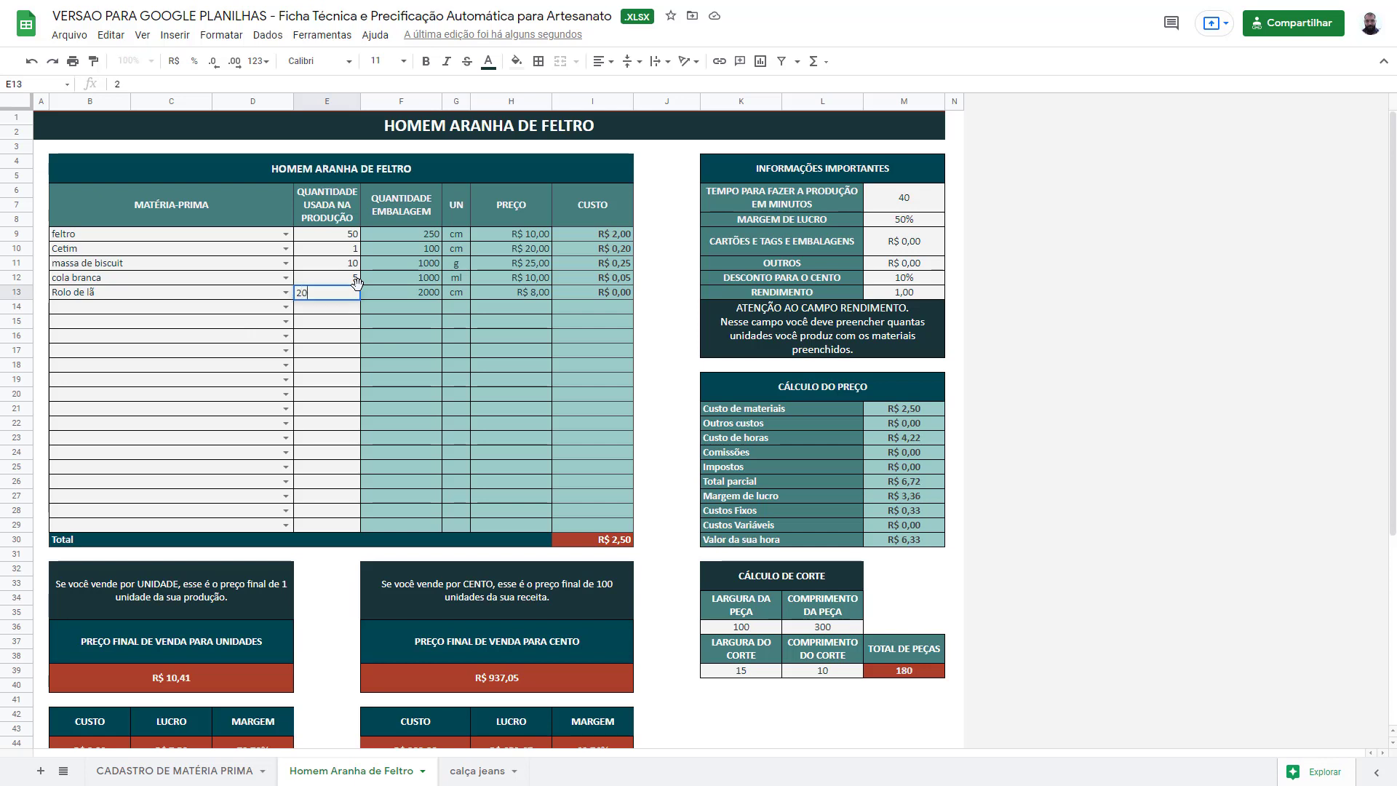
key(Return)
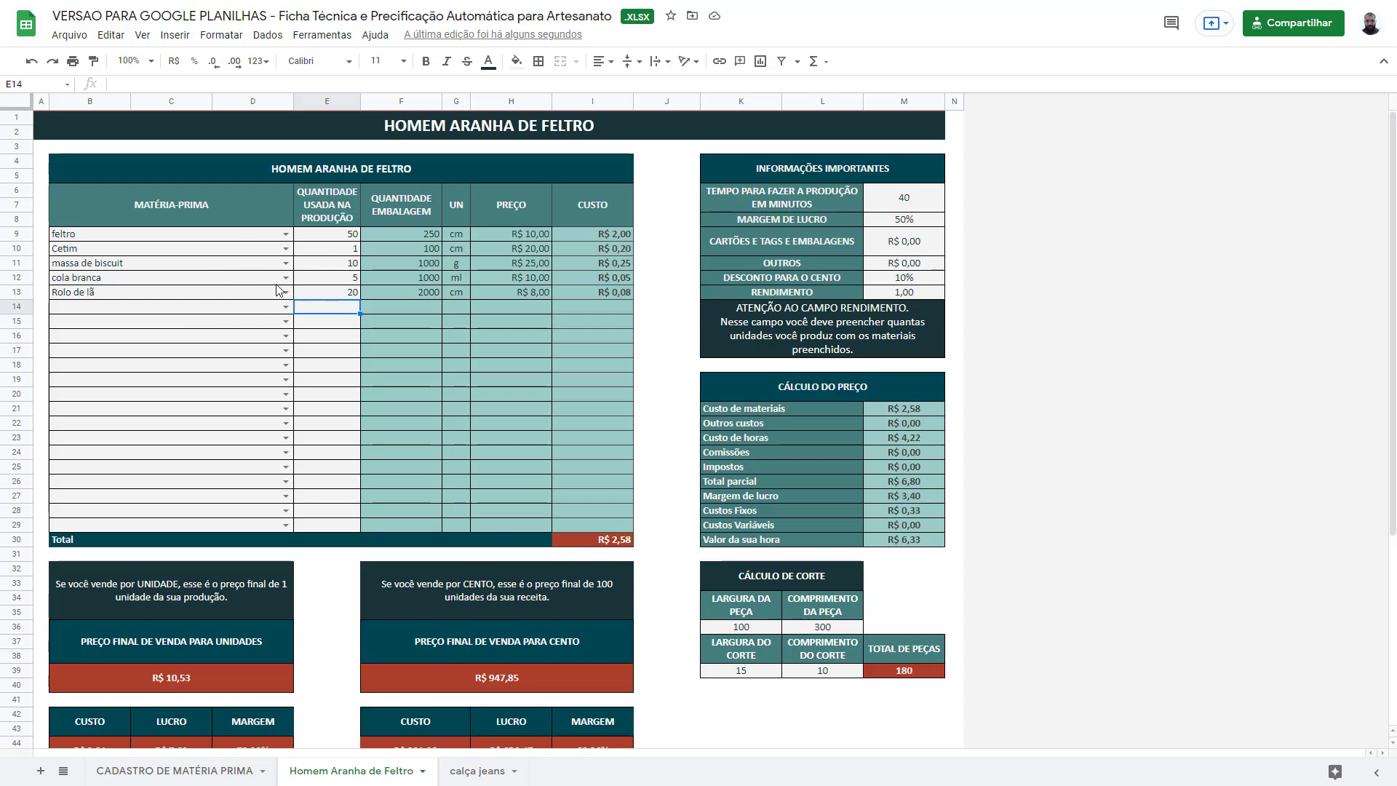
- Try 50 for TEMPO PARA FAZER A PRODUÇÃO EM MINUTOS and settle on 15
click(906, 209)
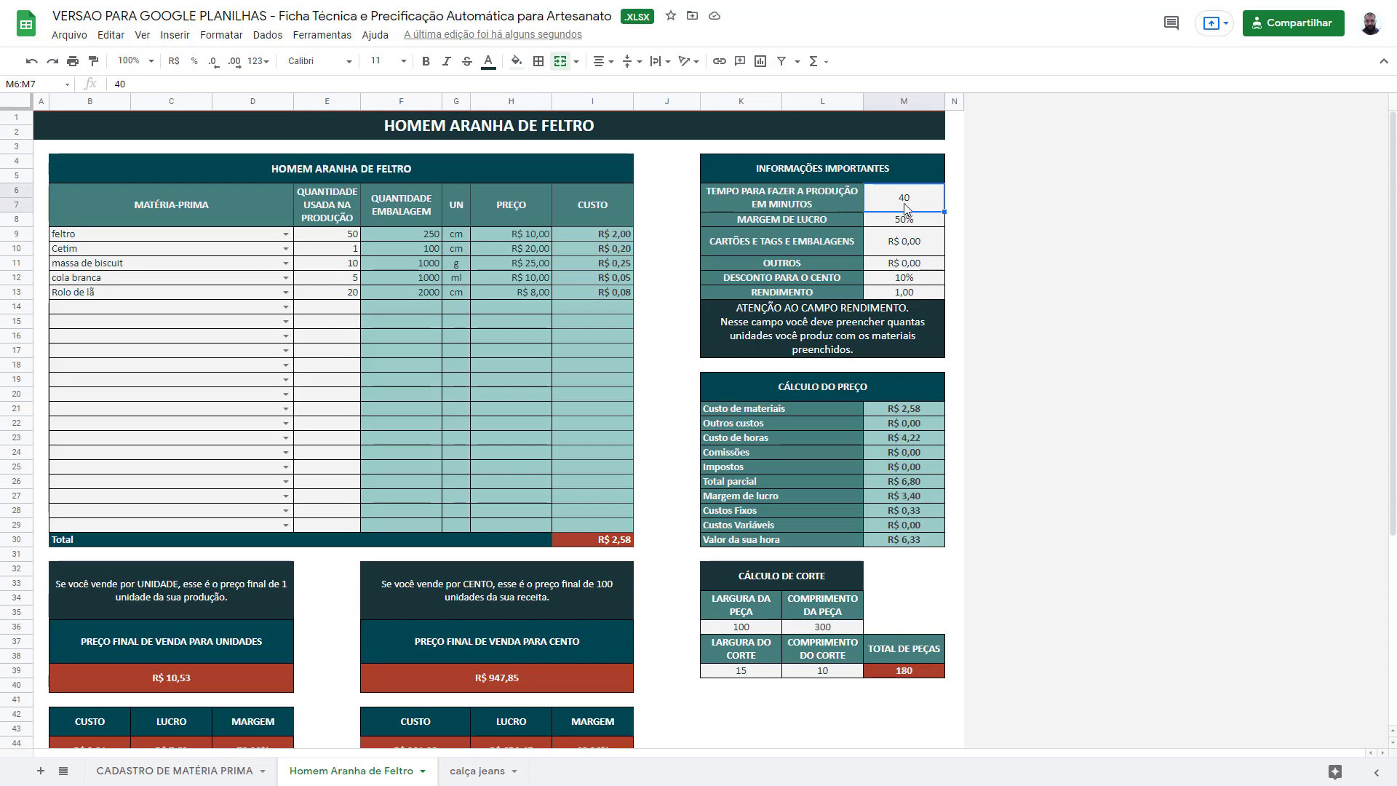
text(50)
key(Return)
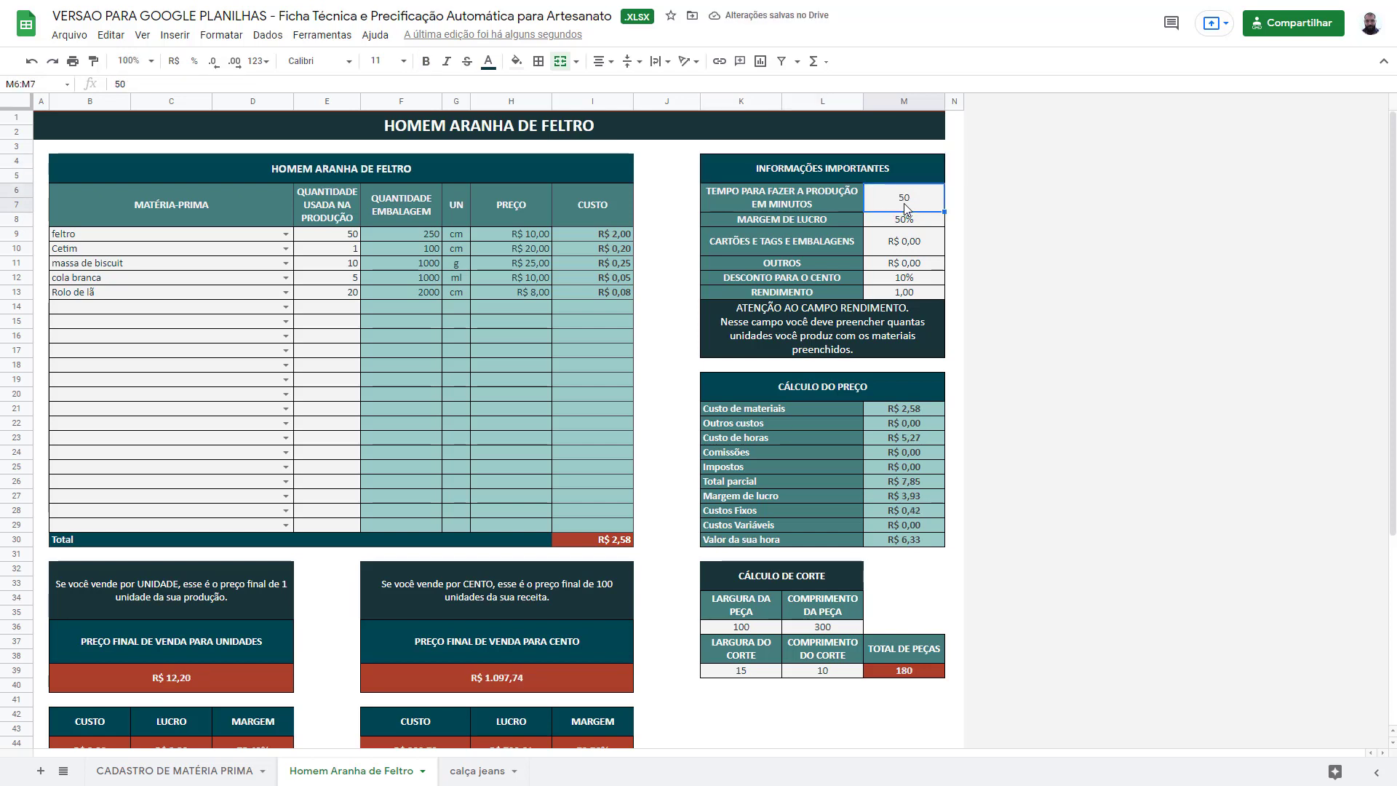
text(15)
key(Return)
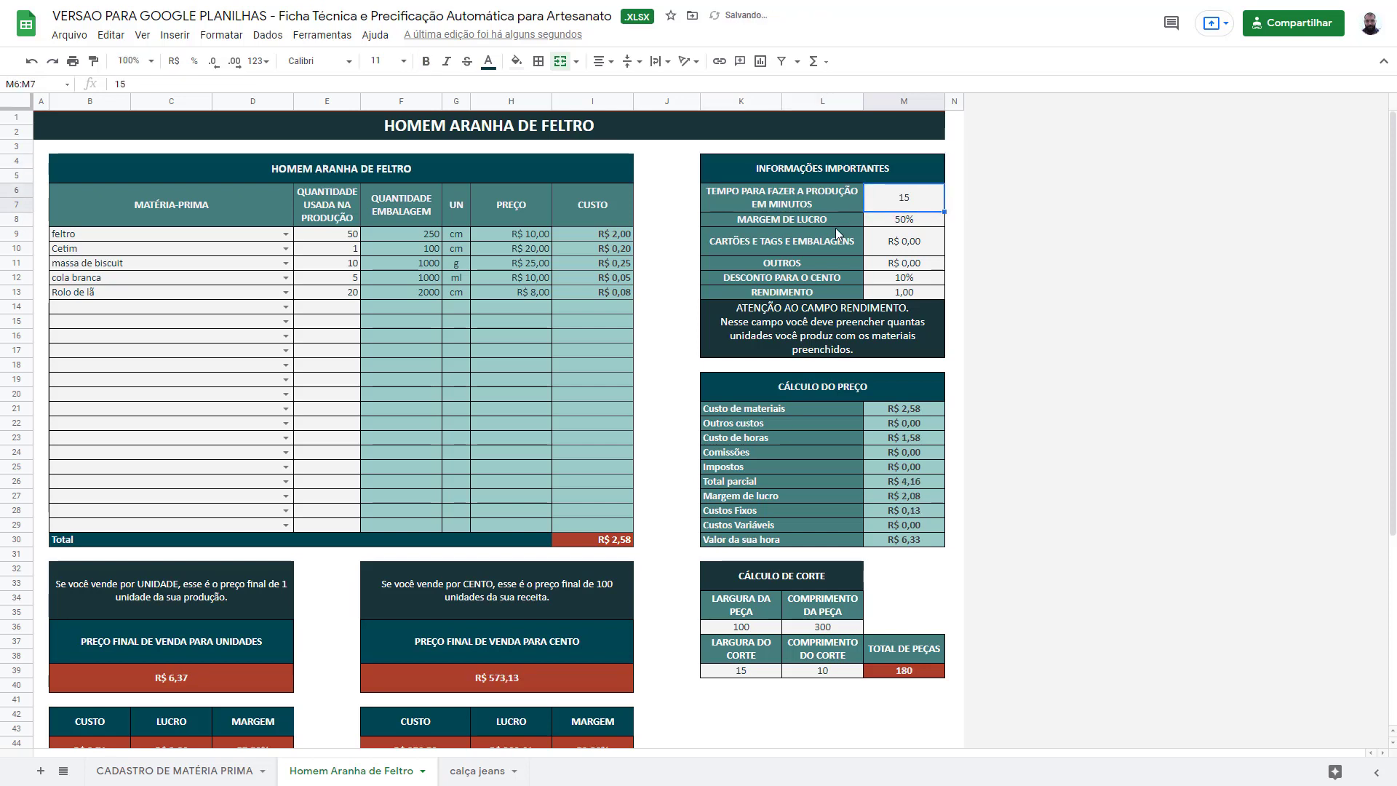
- Check MARGEM DE LUCRO, try a value of 1 for CARTÕES E TAGS E EMBALAGENS and reset it to 0
click(892, 221)
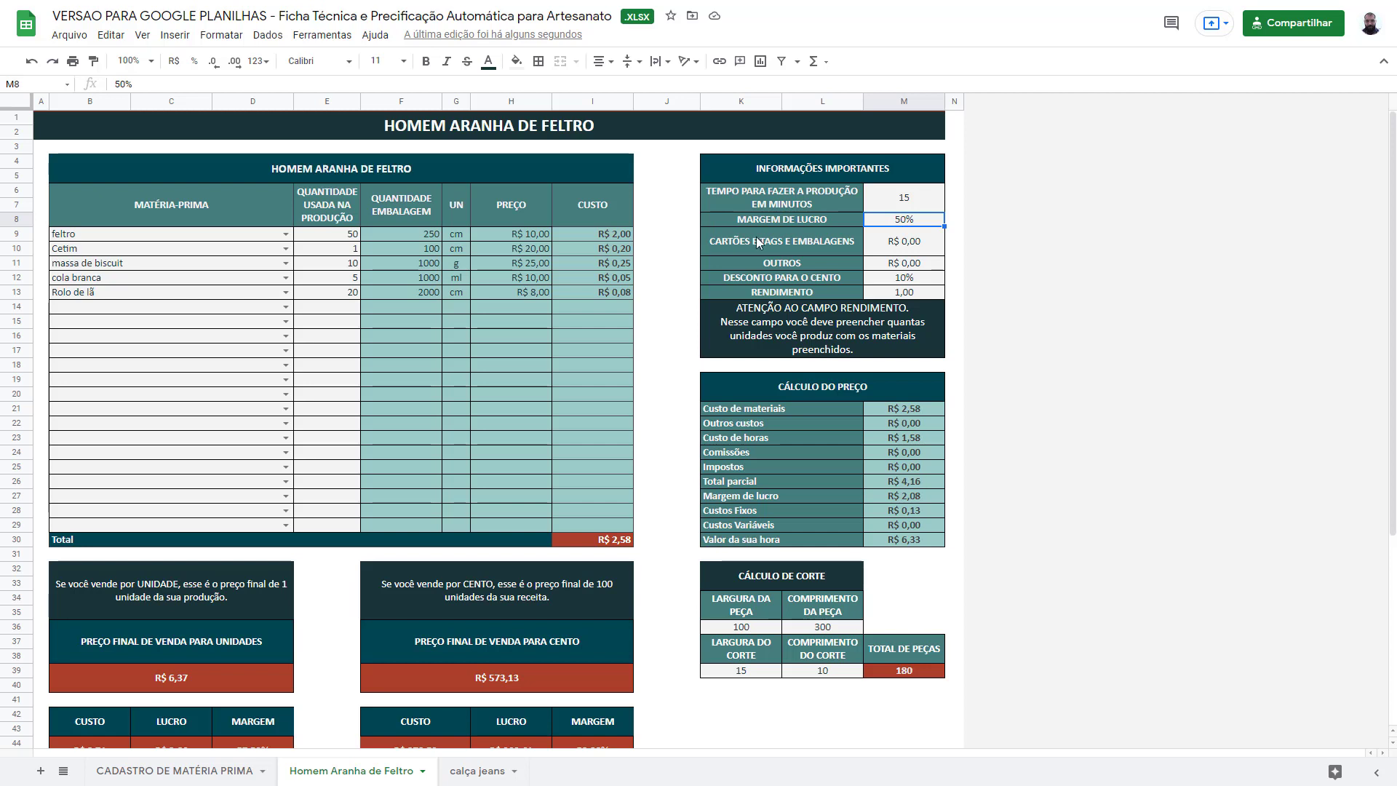
click(902, 234)
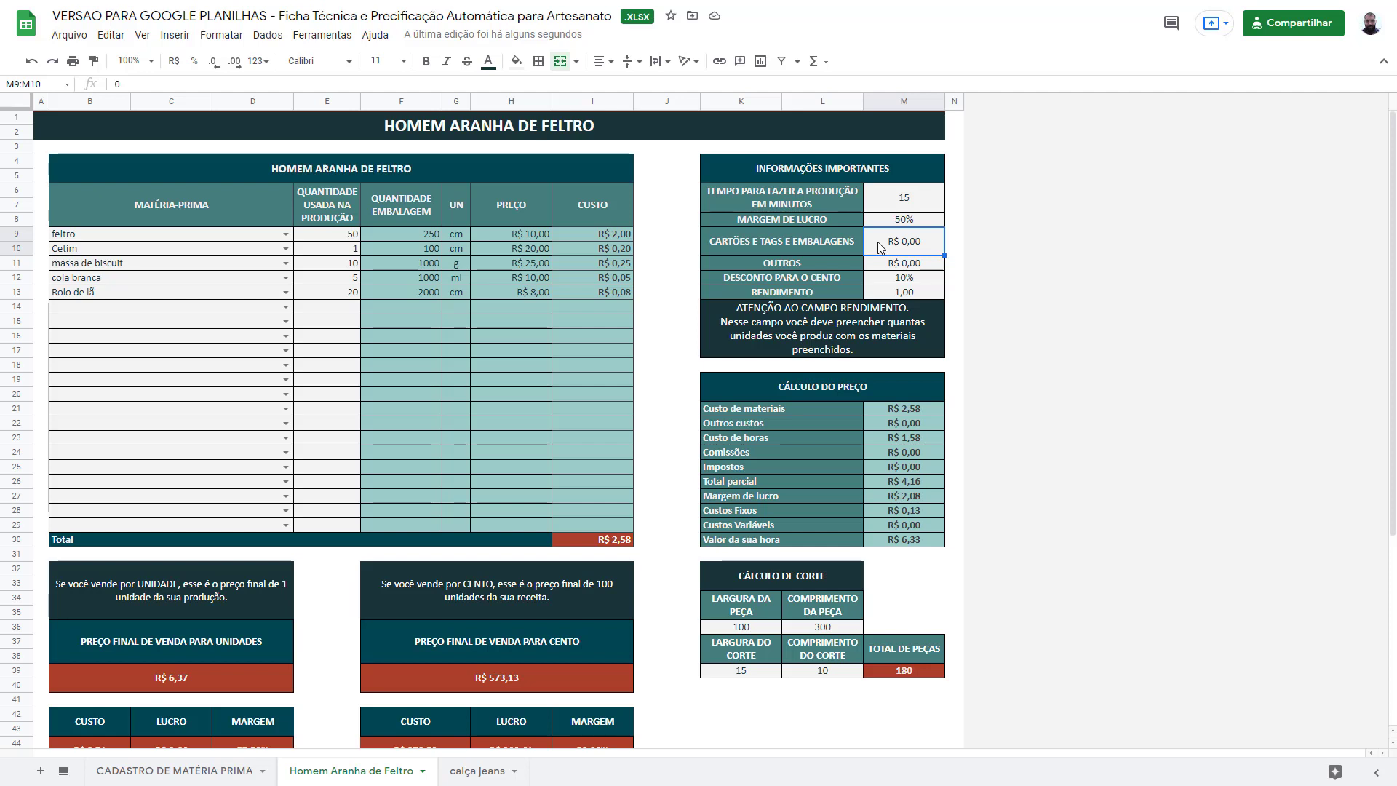
text(1)
key(Return)
text(0)
key(Return)
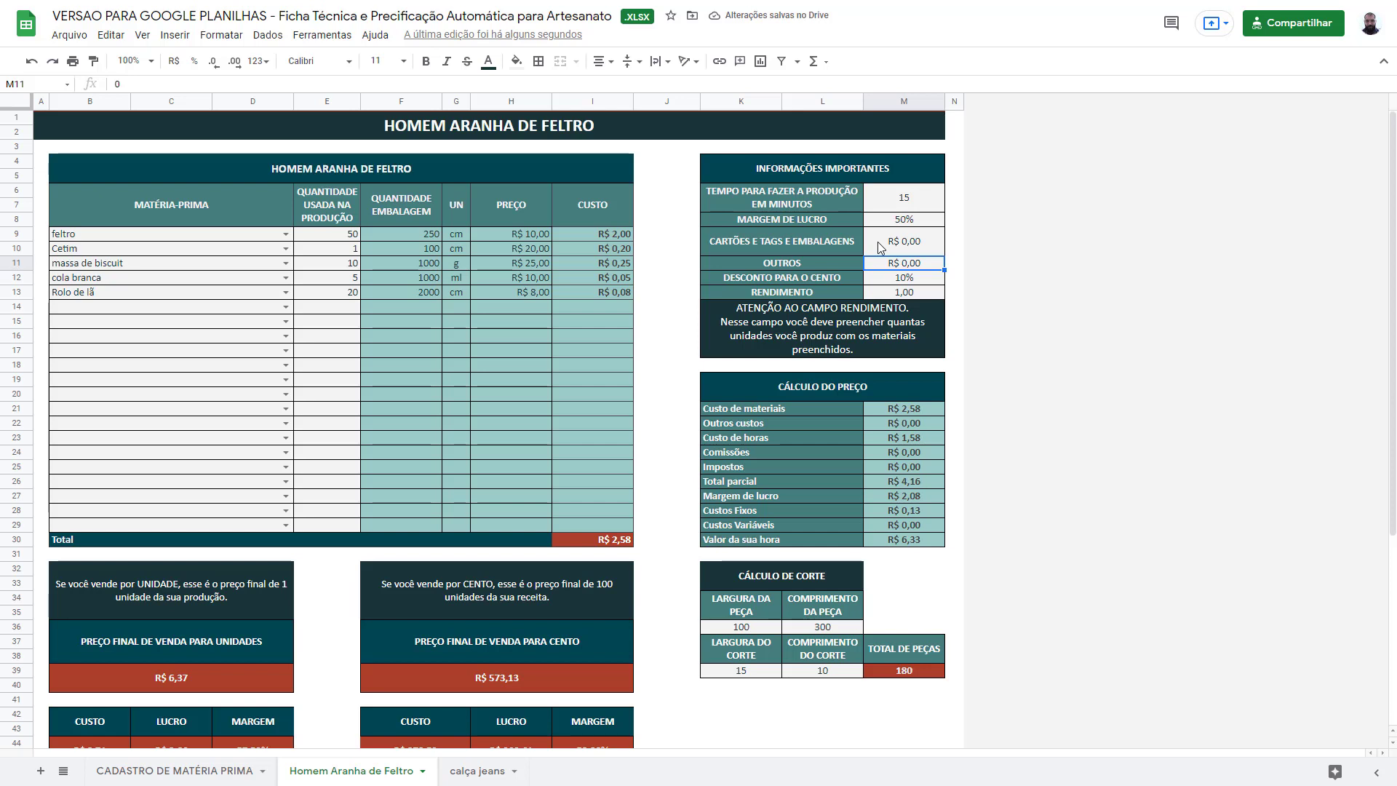
- Set OUTROS in the INFORMAÇÕES IMPORTANTES table to 0,10
text(0,1)
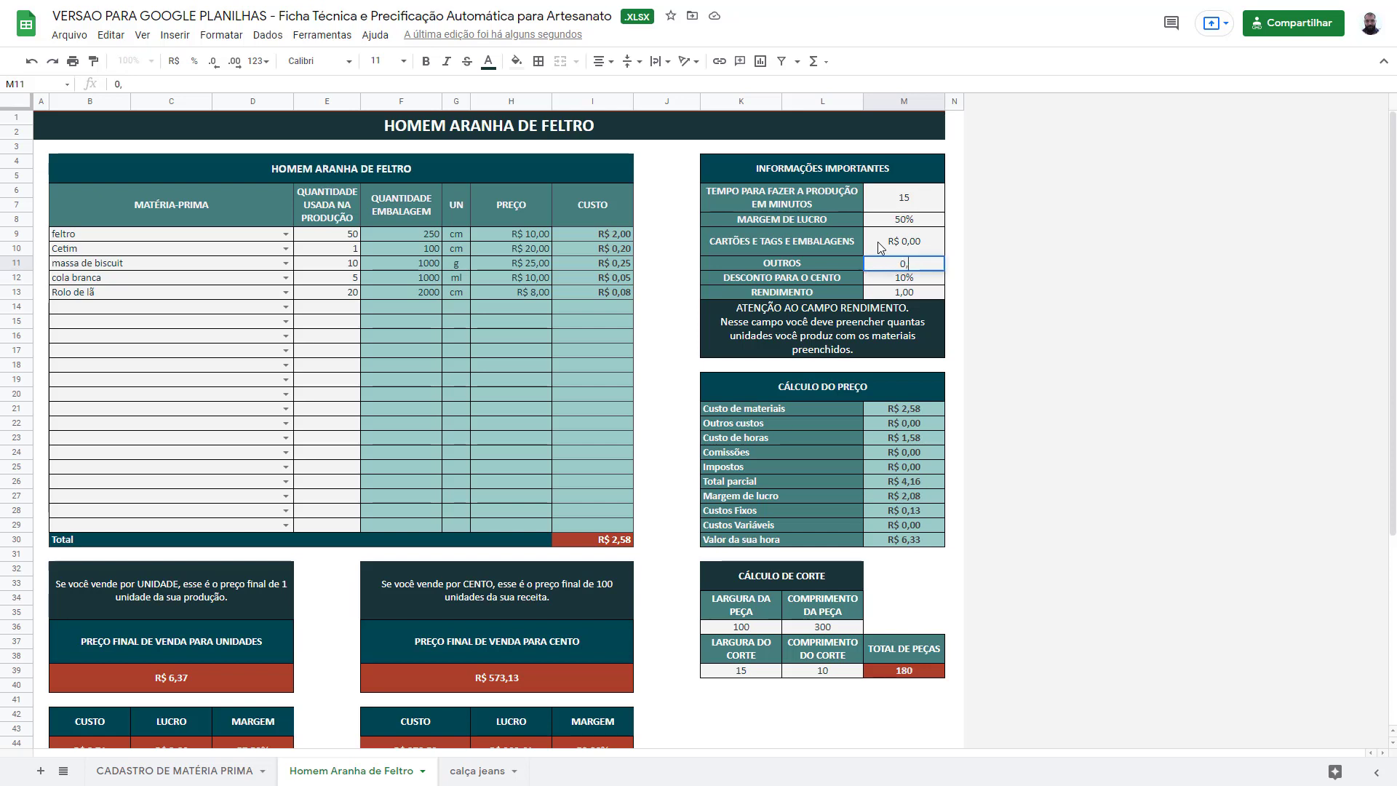
key(Return)
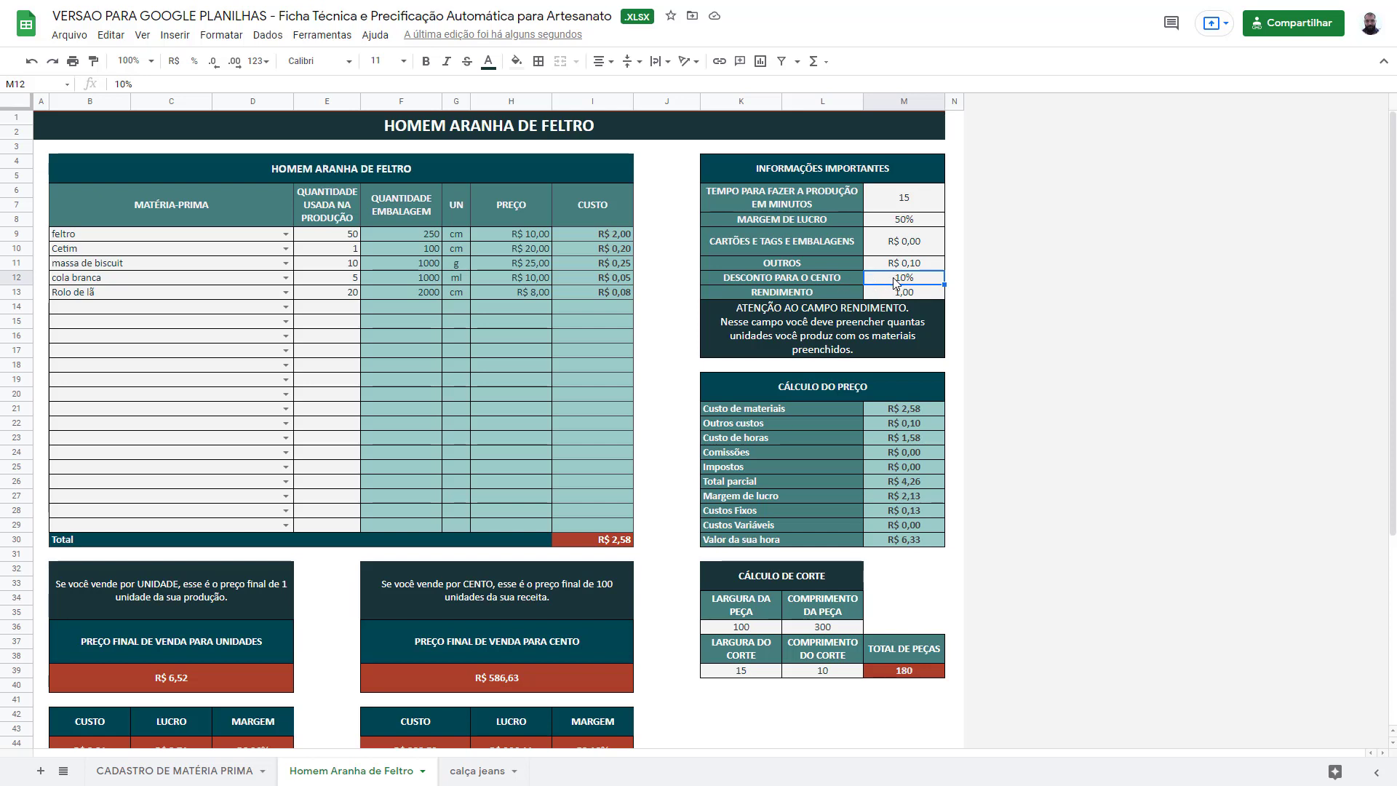
- Try DESCONTO PARA O CENTO at 5% and at 0%, and restore it to 10%
text(5)
key(Return)
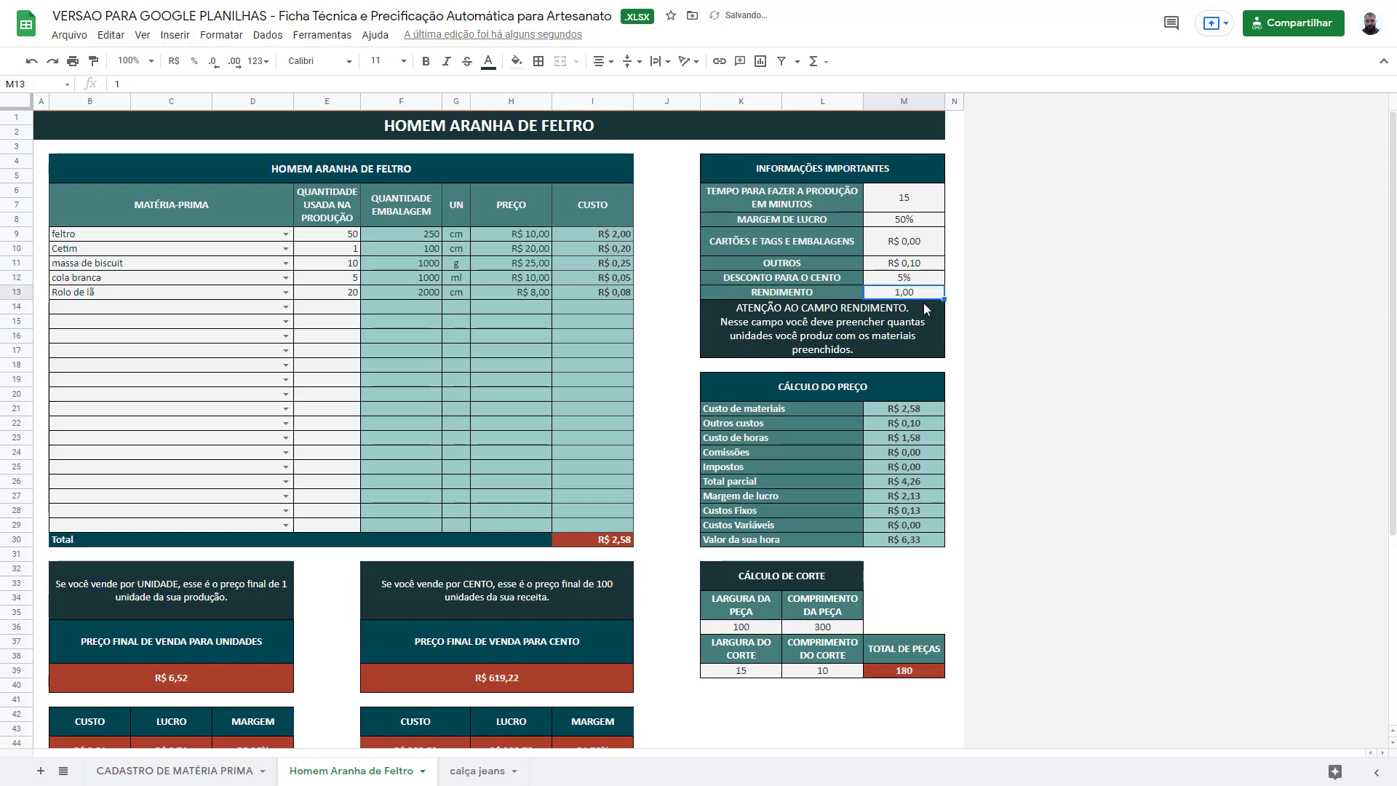
click(896, 282)
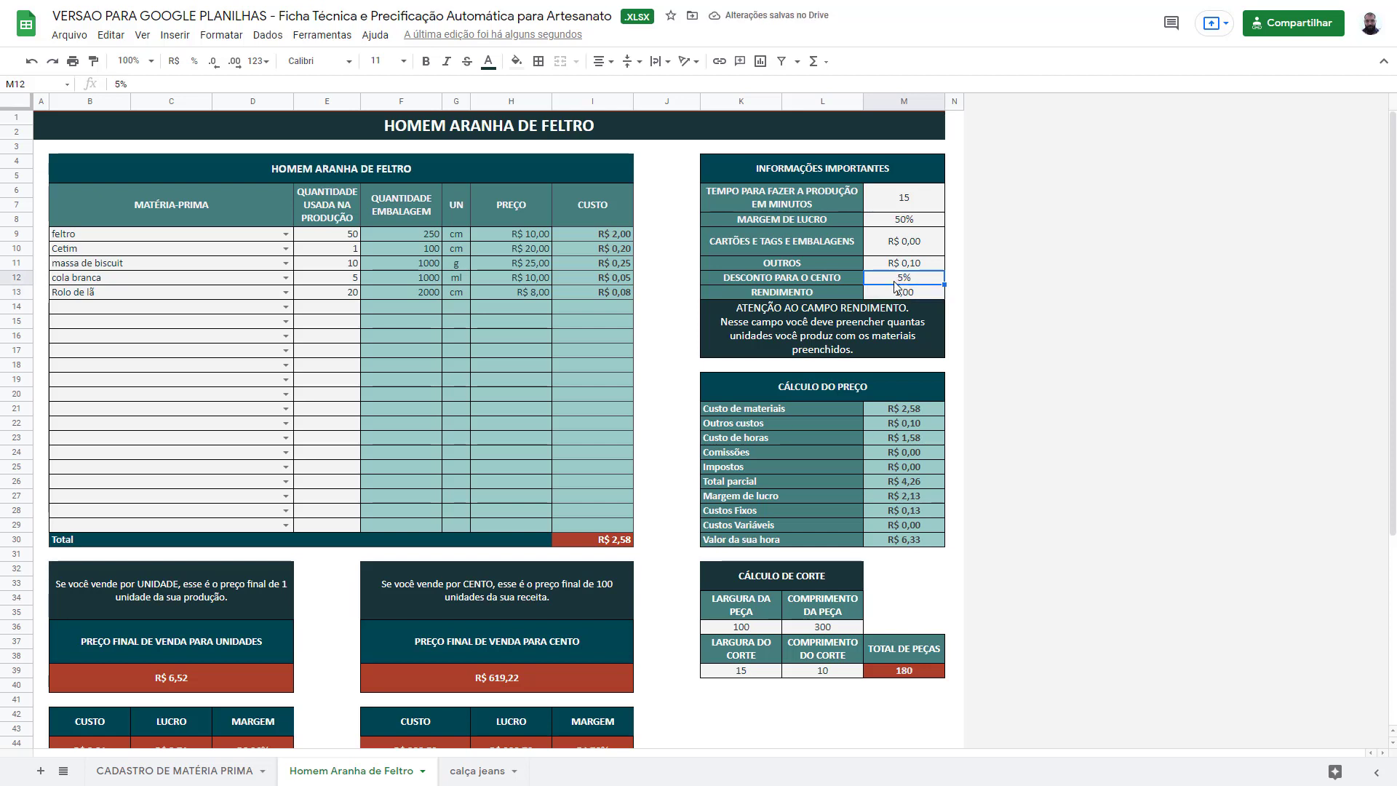
text(0)
key(Return)
click(898, 283)
text(10)
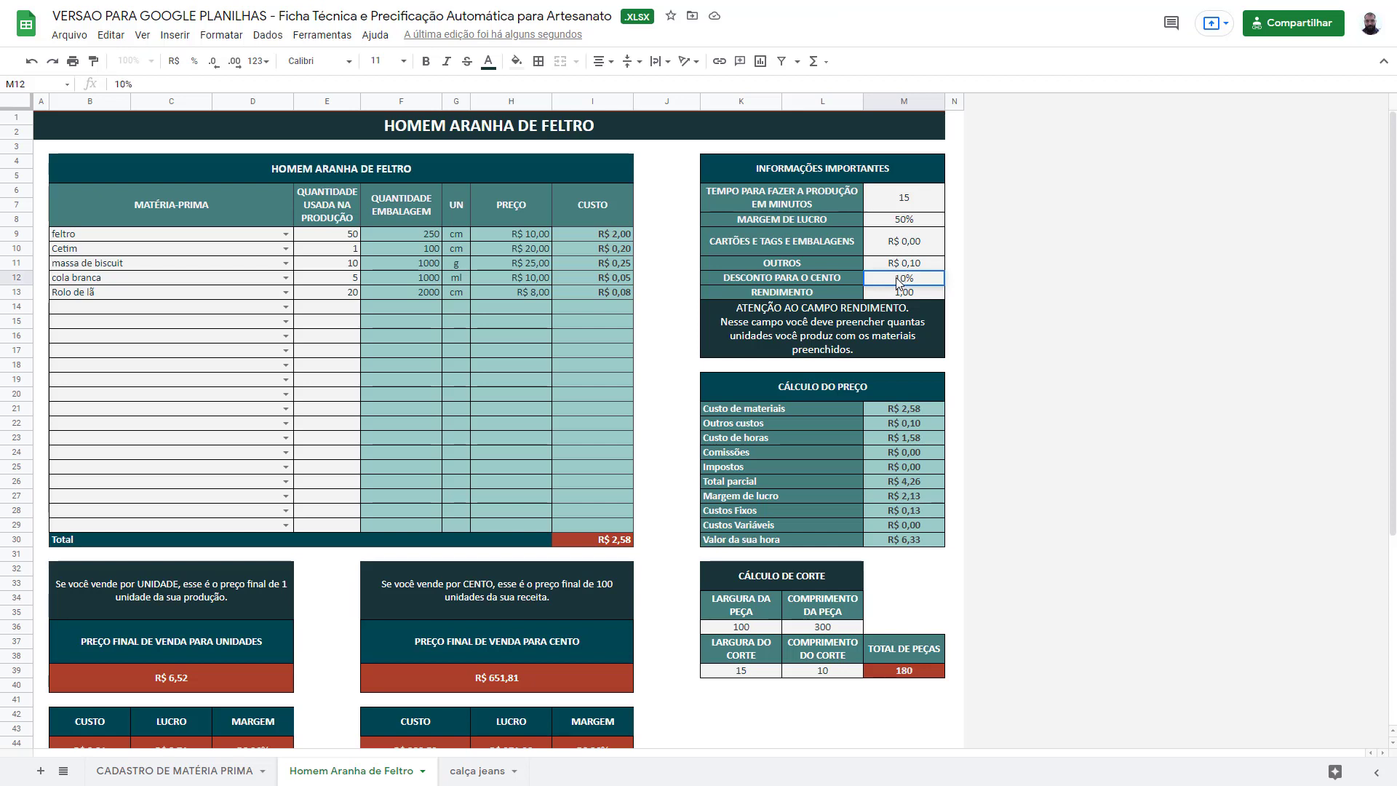
key(Return)
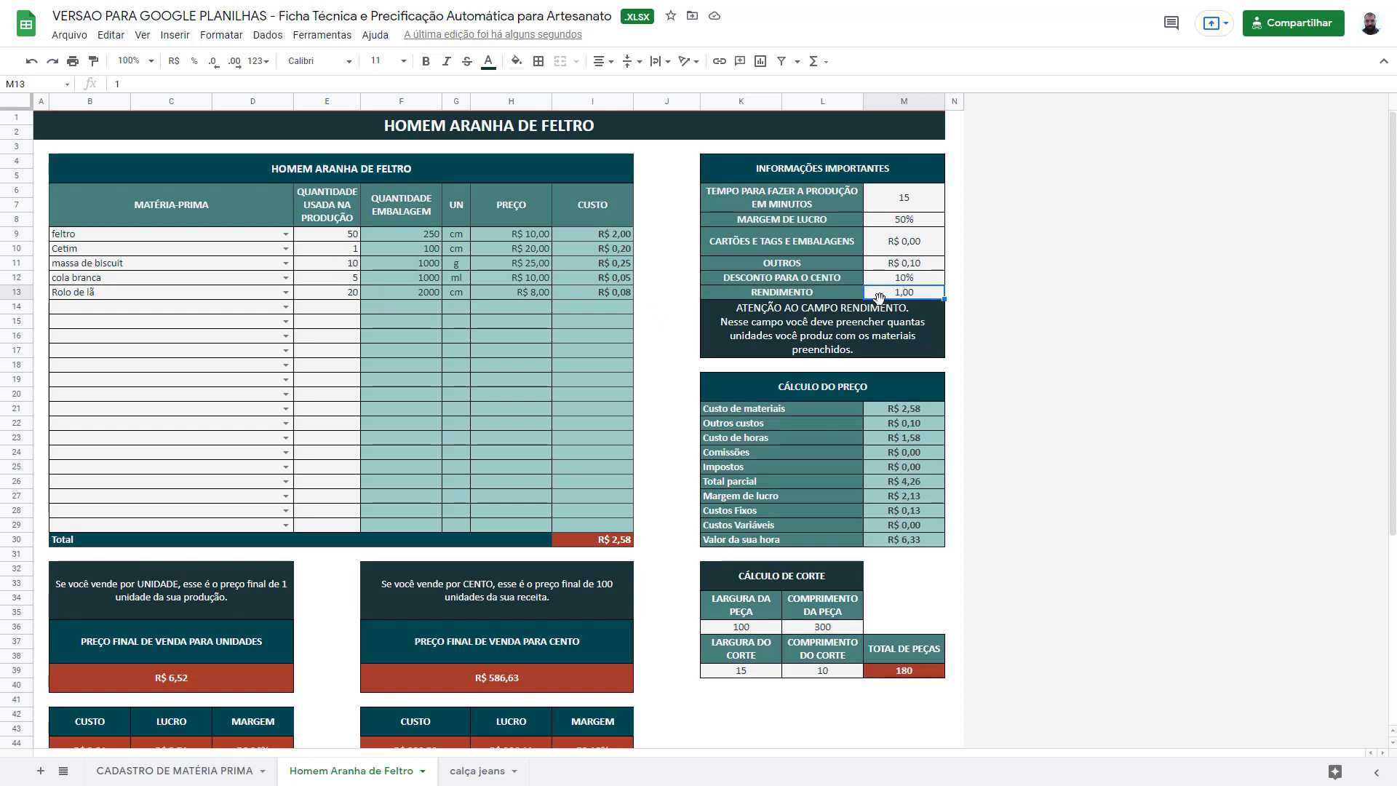
- Try 10 for RENDIMENTO in the INFORMAÇÕES IMPORTANTES table and restore it to 1
text(10)
key(Return)
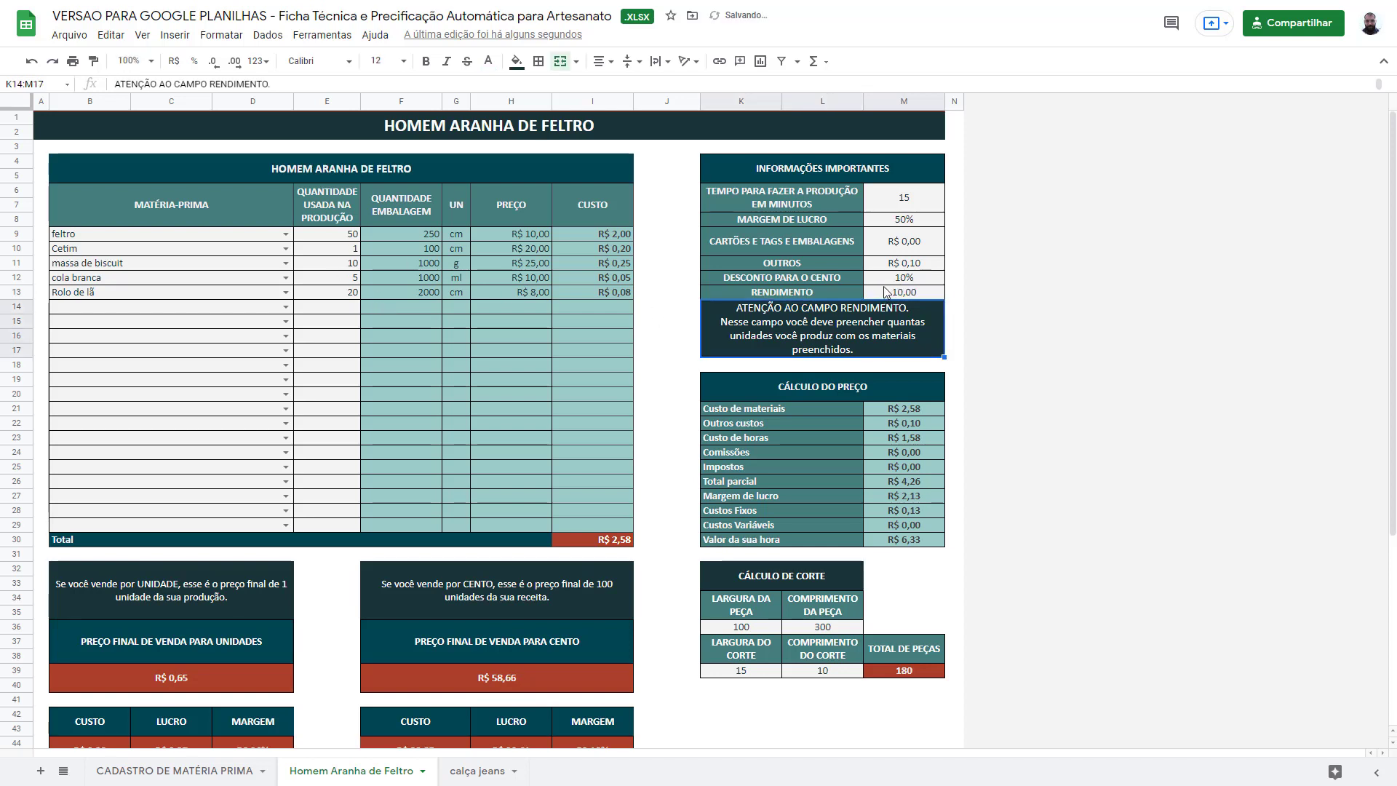
click(880, 294)
text(1)
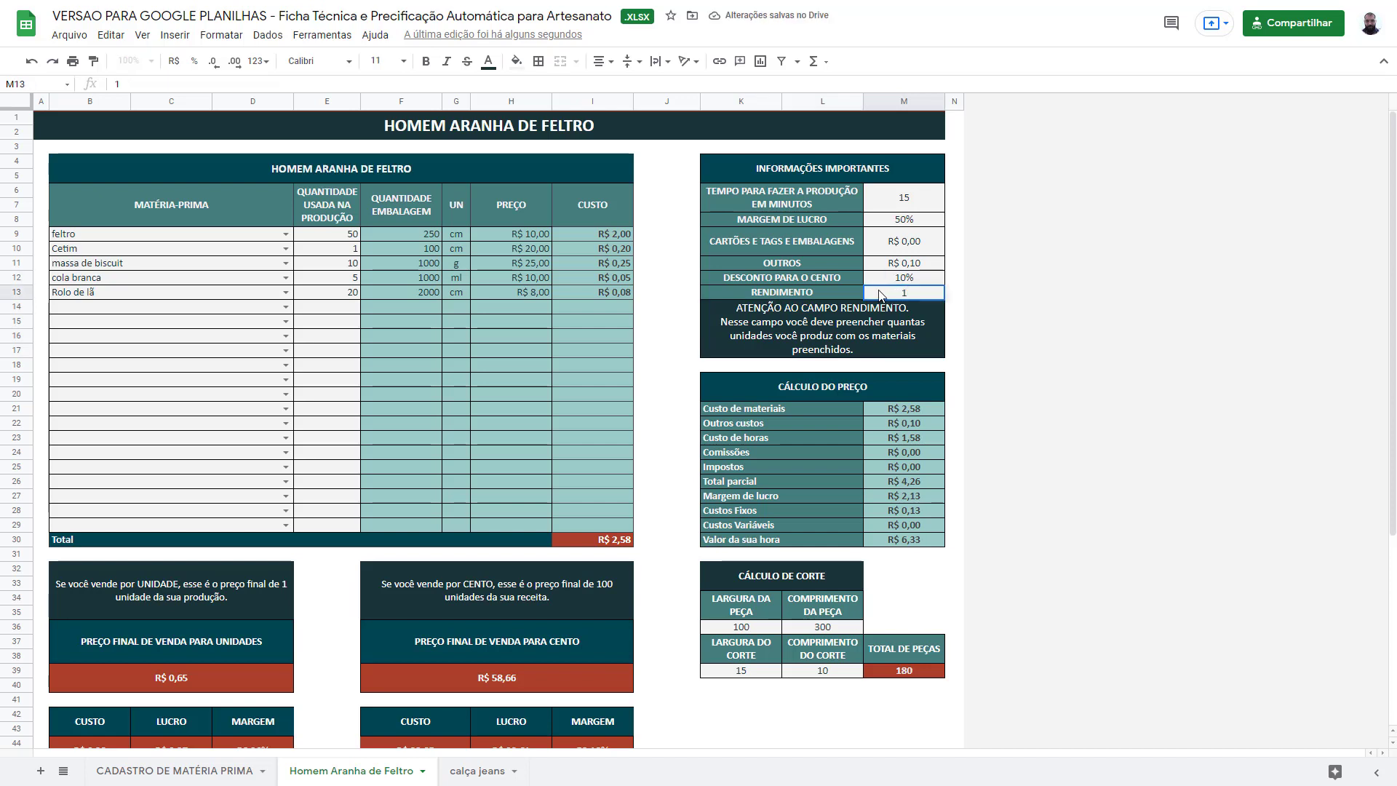
key(Return)
- Examine the final sale prices per unit and per hundred, their cost, profit and margin figures, and the Custos do Produto charts
scroll(844, 324, down, 2)
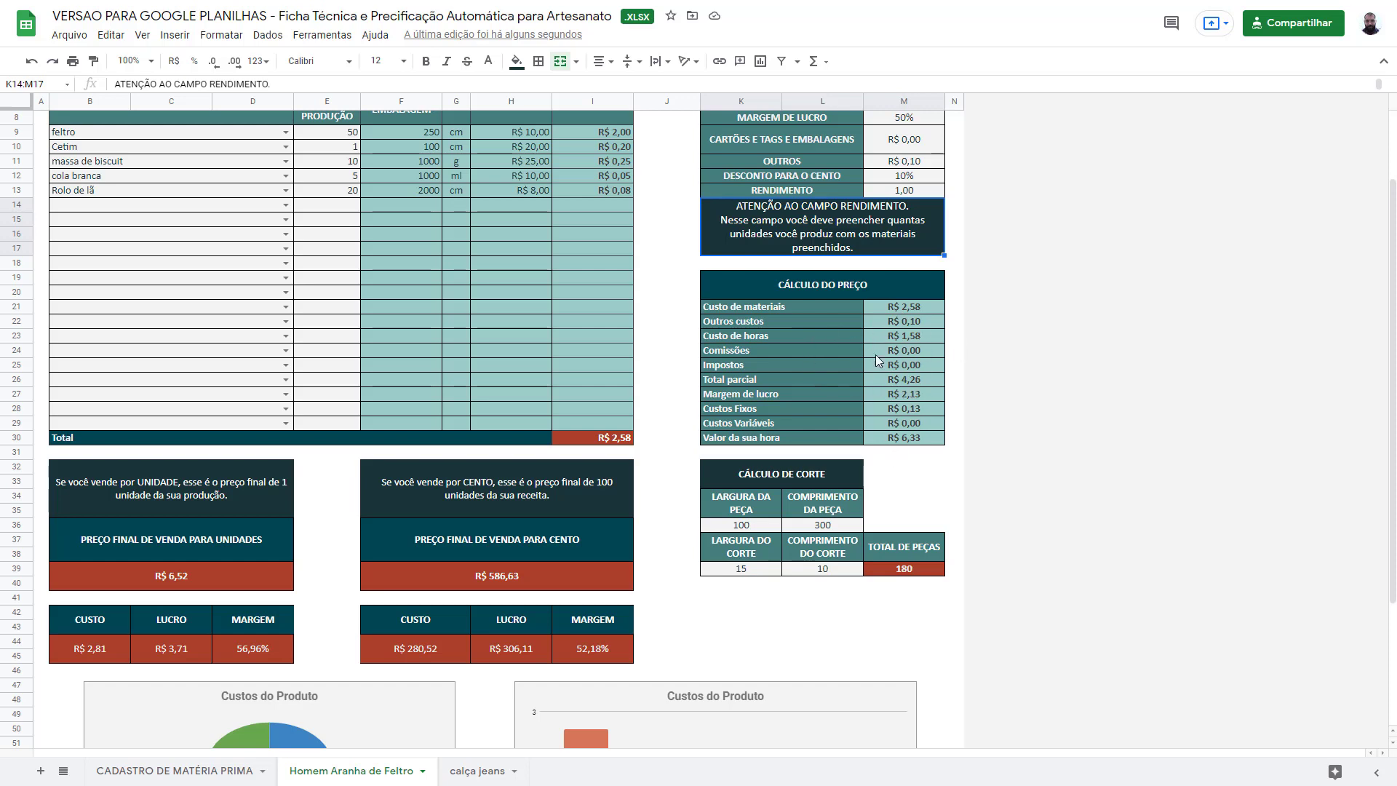
scroll(866, 361, down, 1)
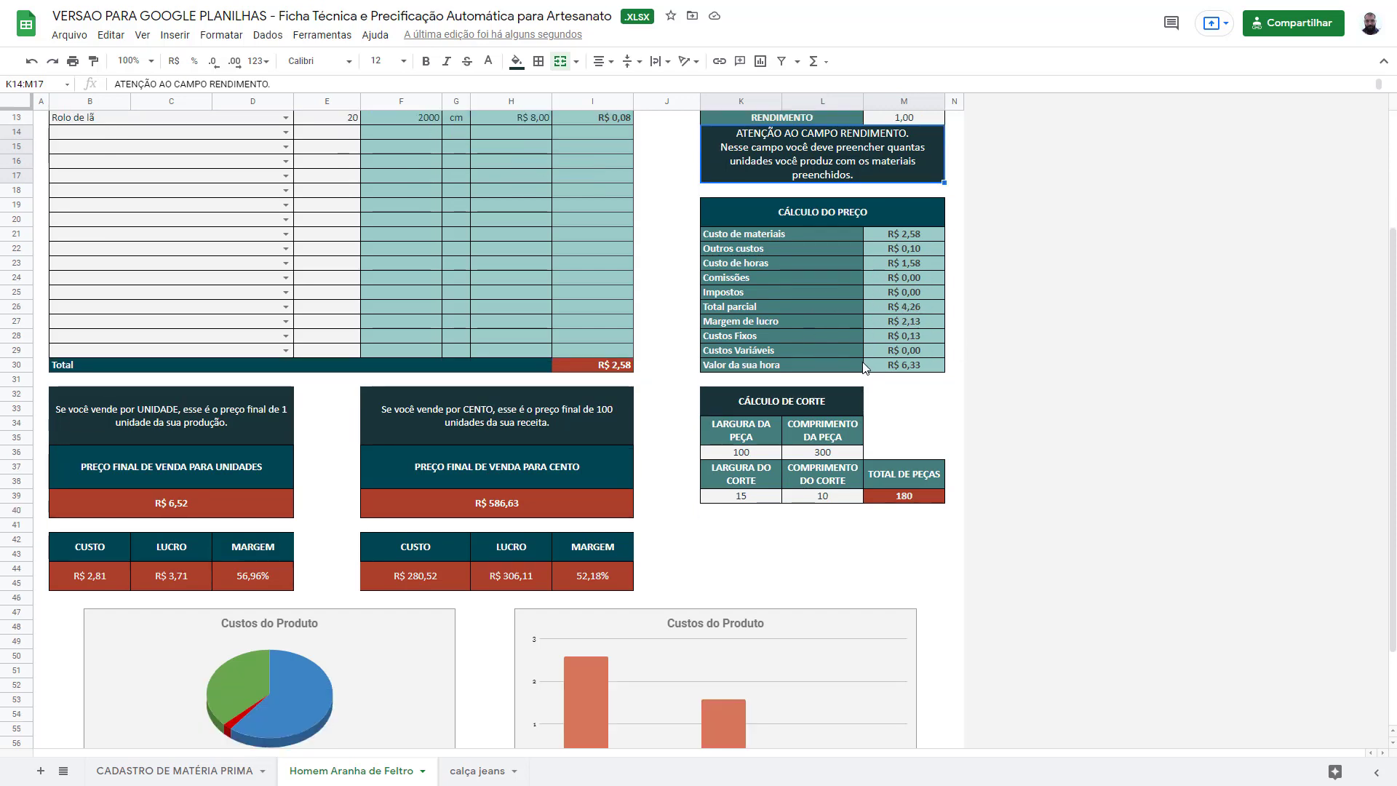
scroll(147, 483, down, 1)
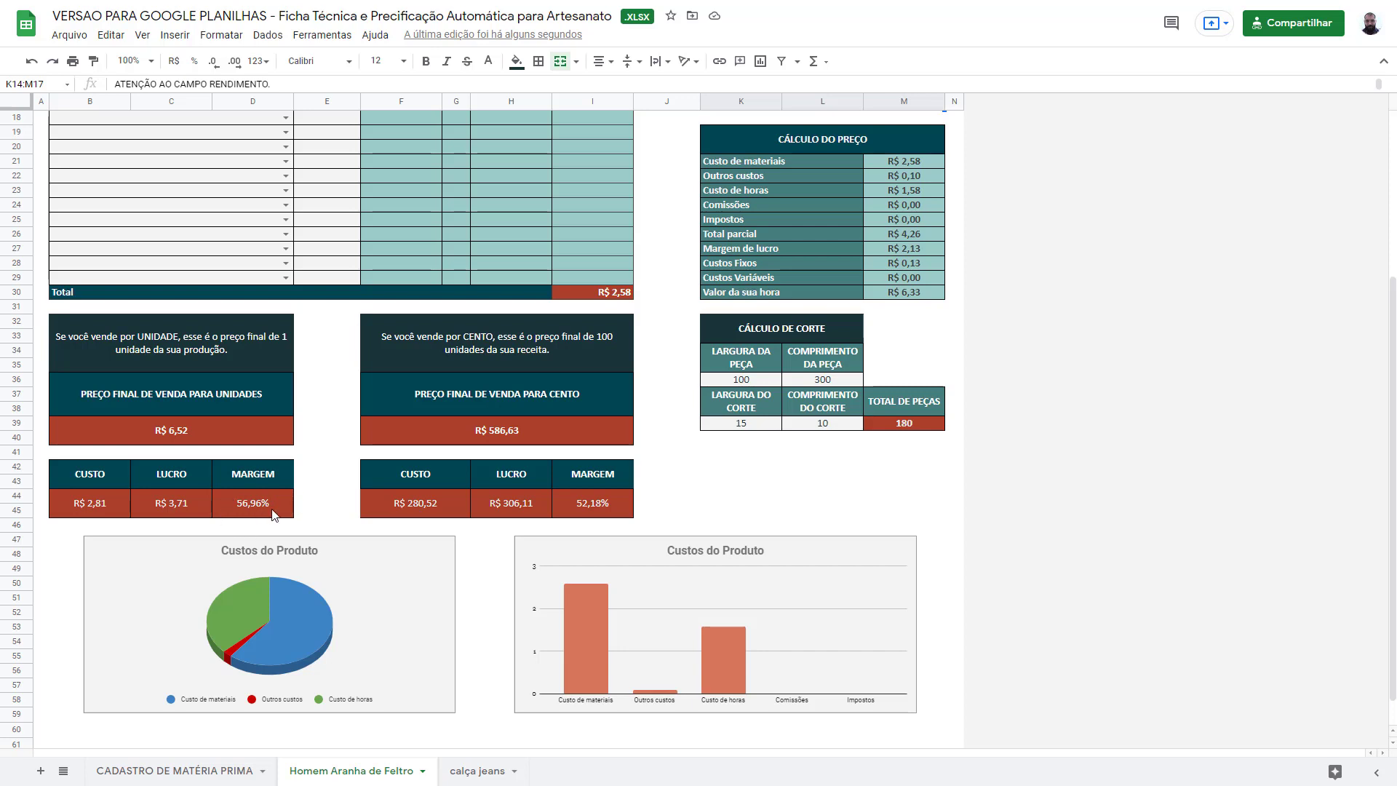
scroll(517, 434, up, 1)
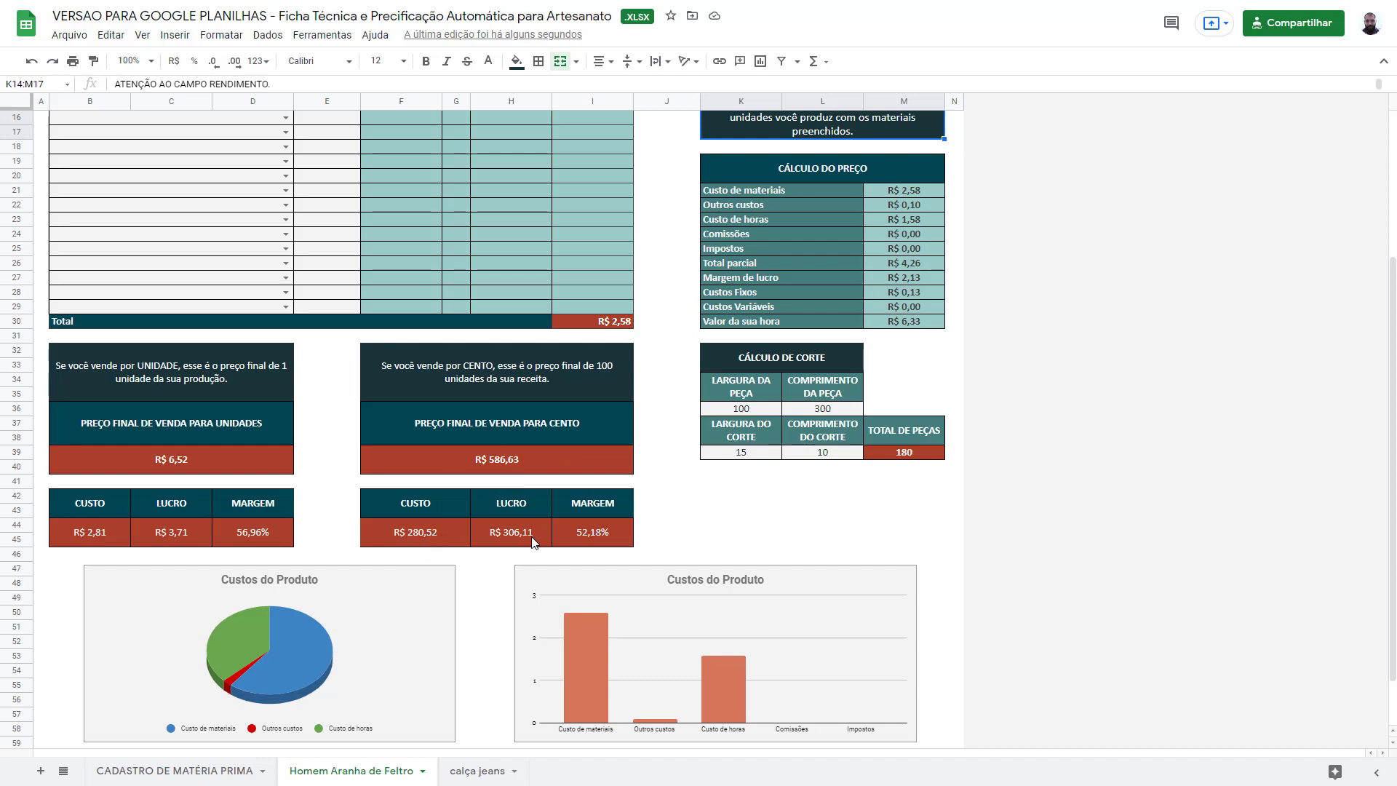
click(592, 537)
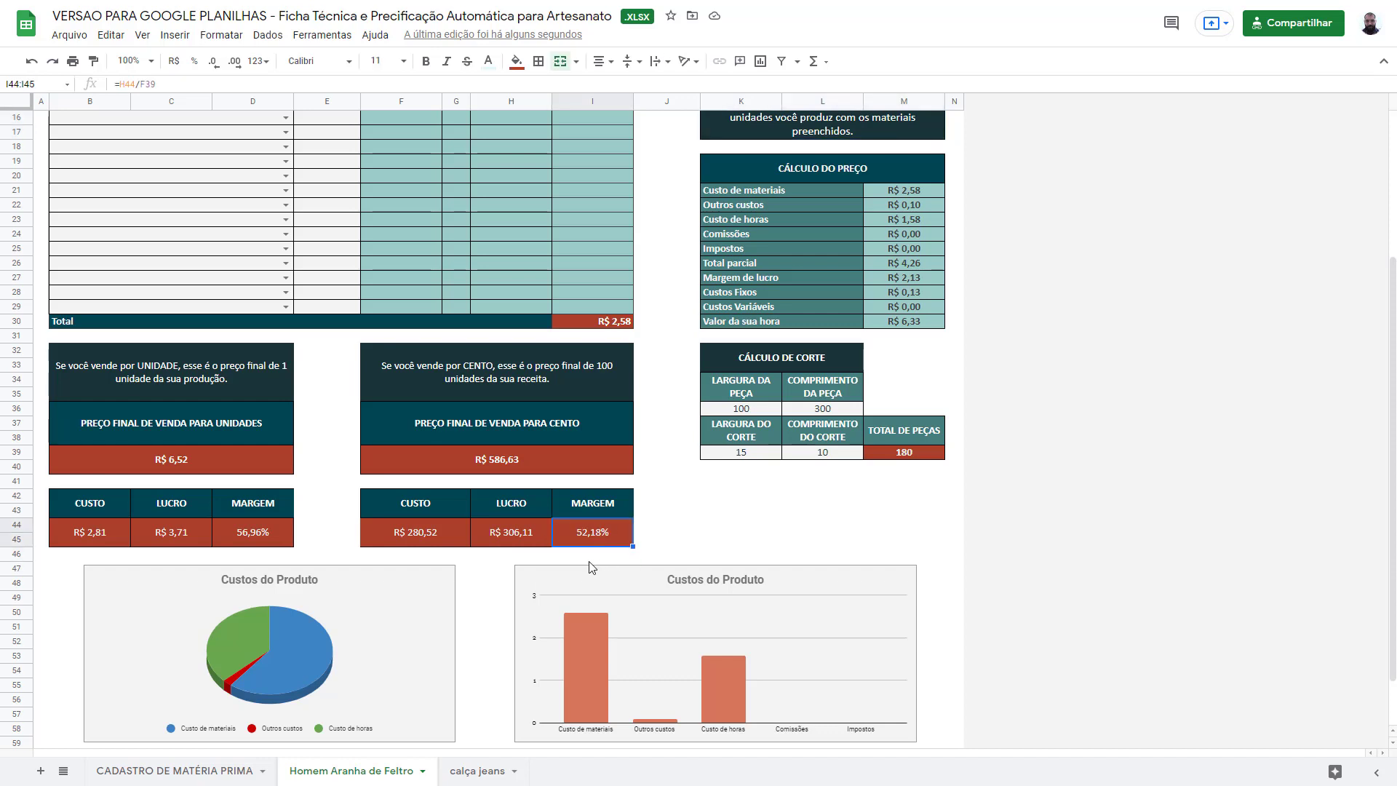
scroll(539, 537, down, 1)
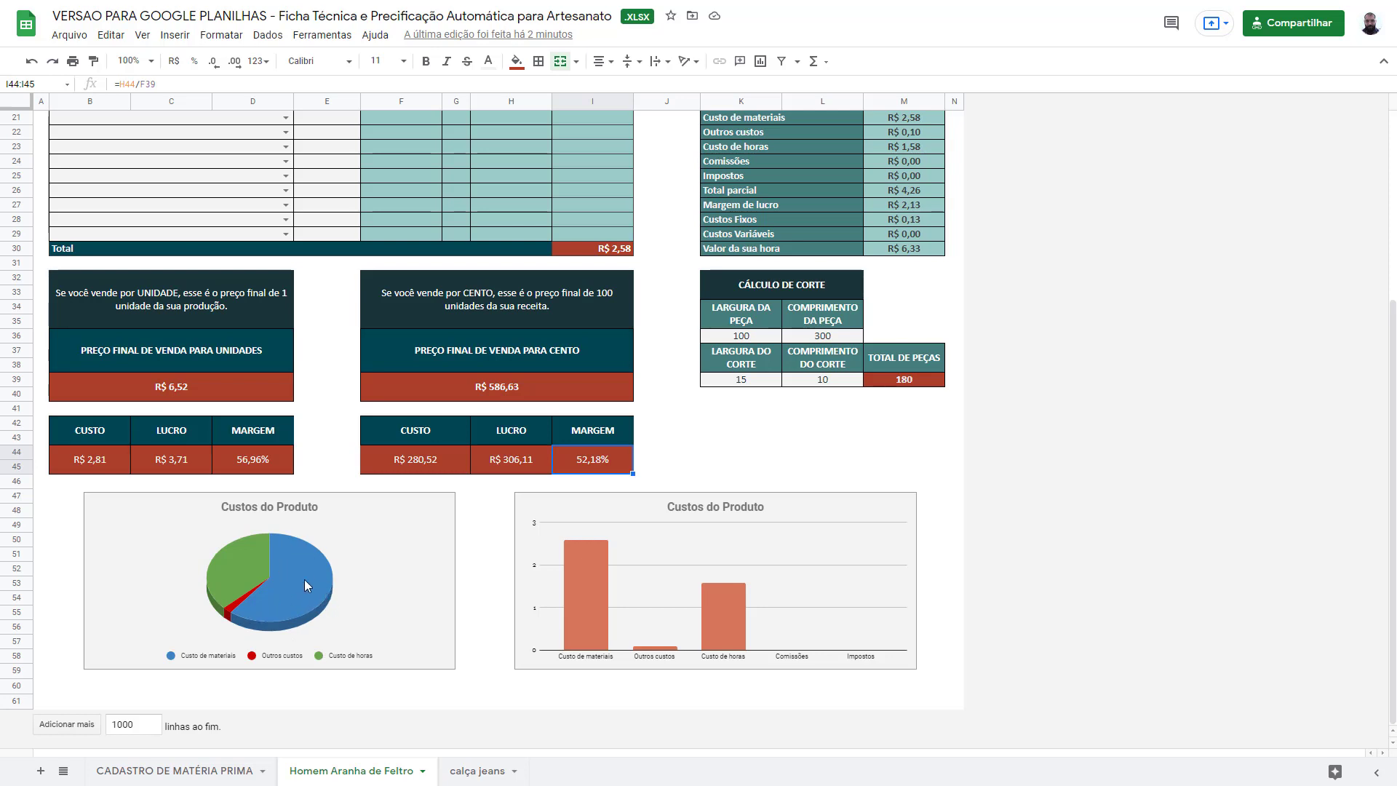
- Try 150 for TEMPO PARA FAZER A PRODUÇÃO EM MINUTOS, check the Custos do Produto charts, and restore it to 15
scroll(658, 407, up, 7)
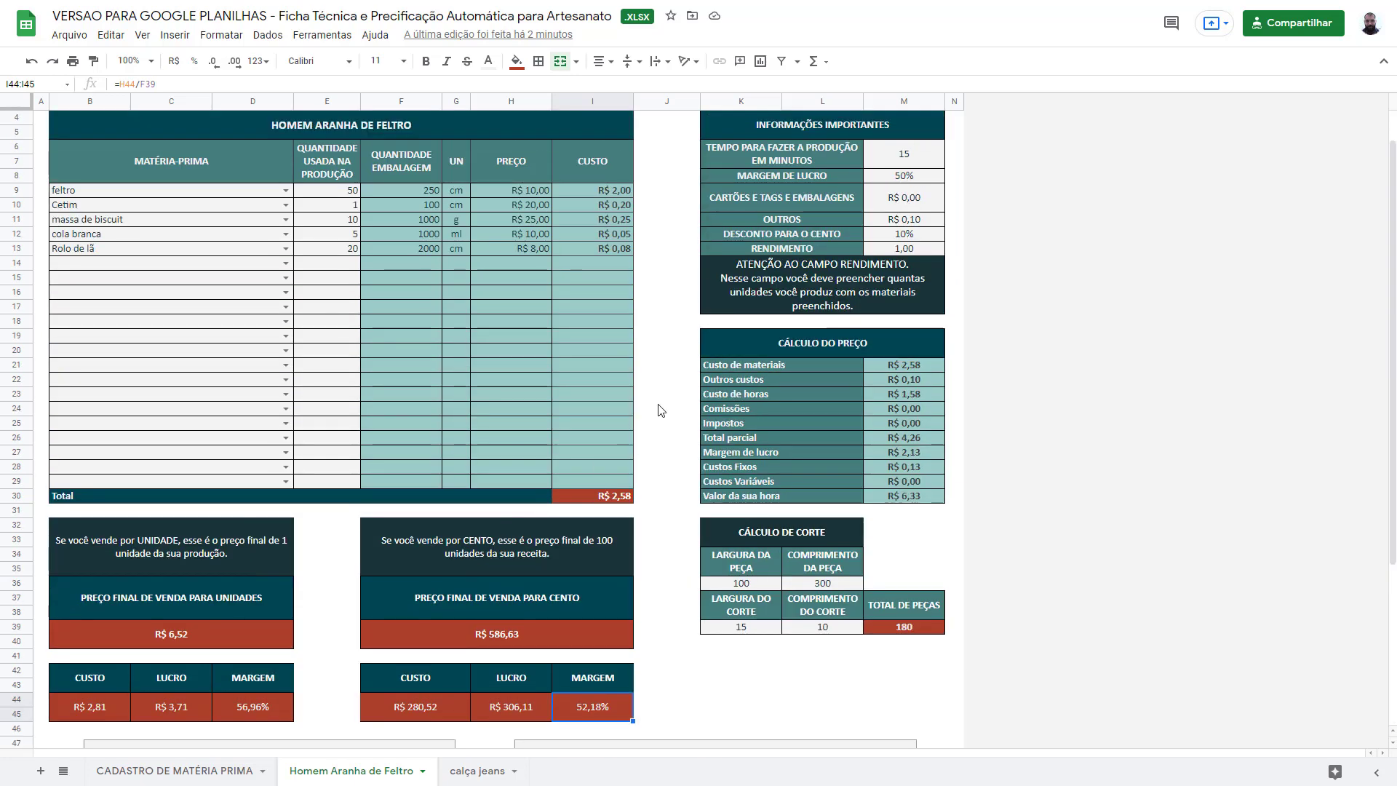
click(902, 206)
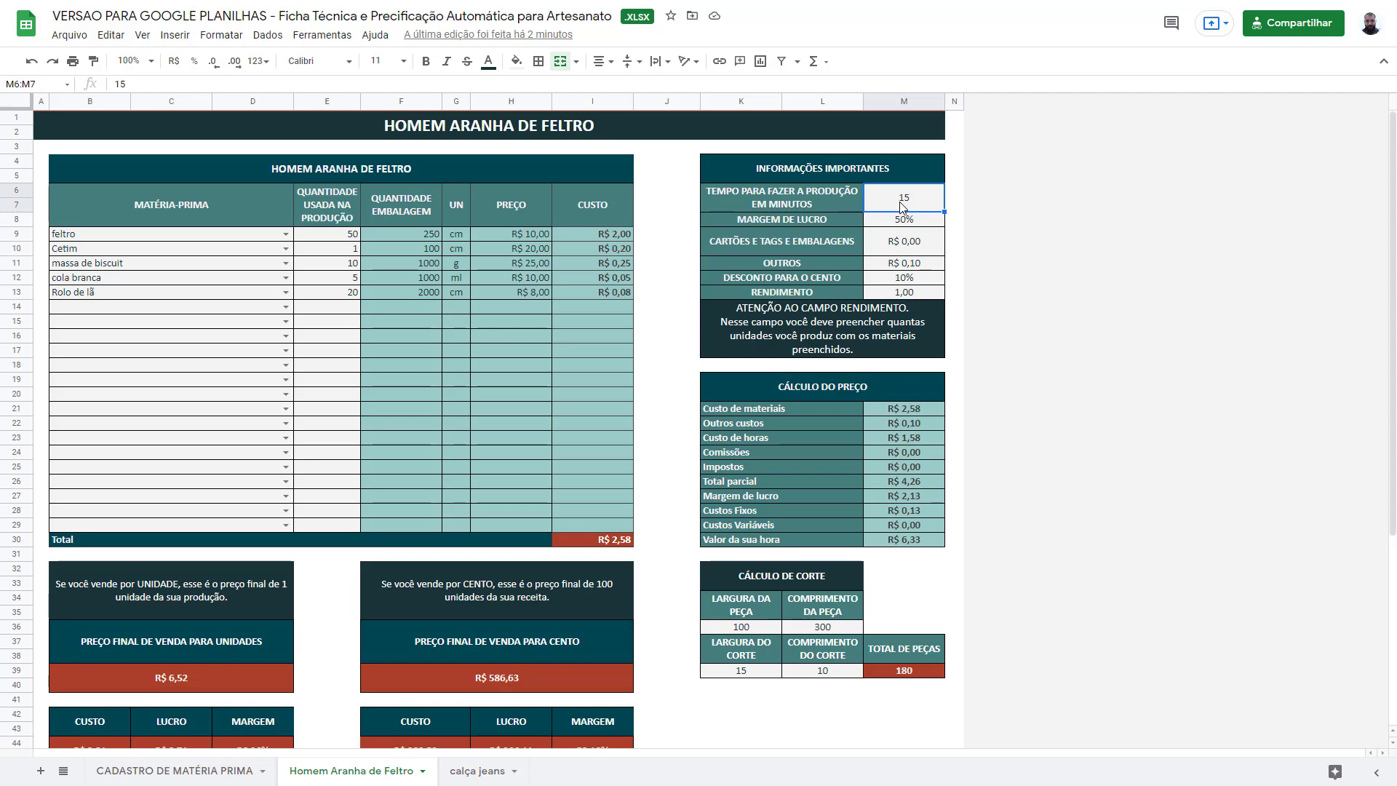
text(150)
key(Return)
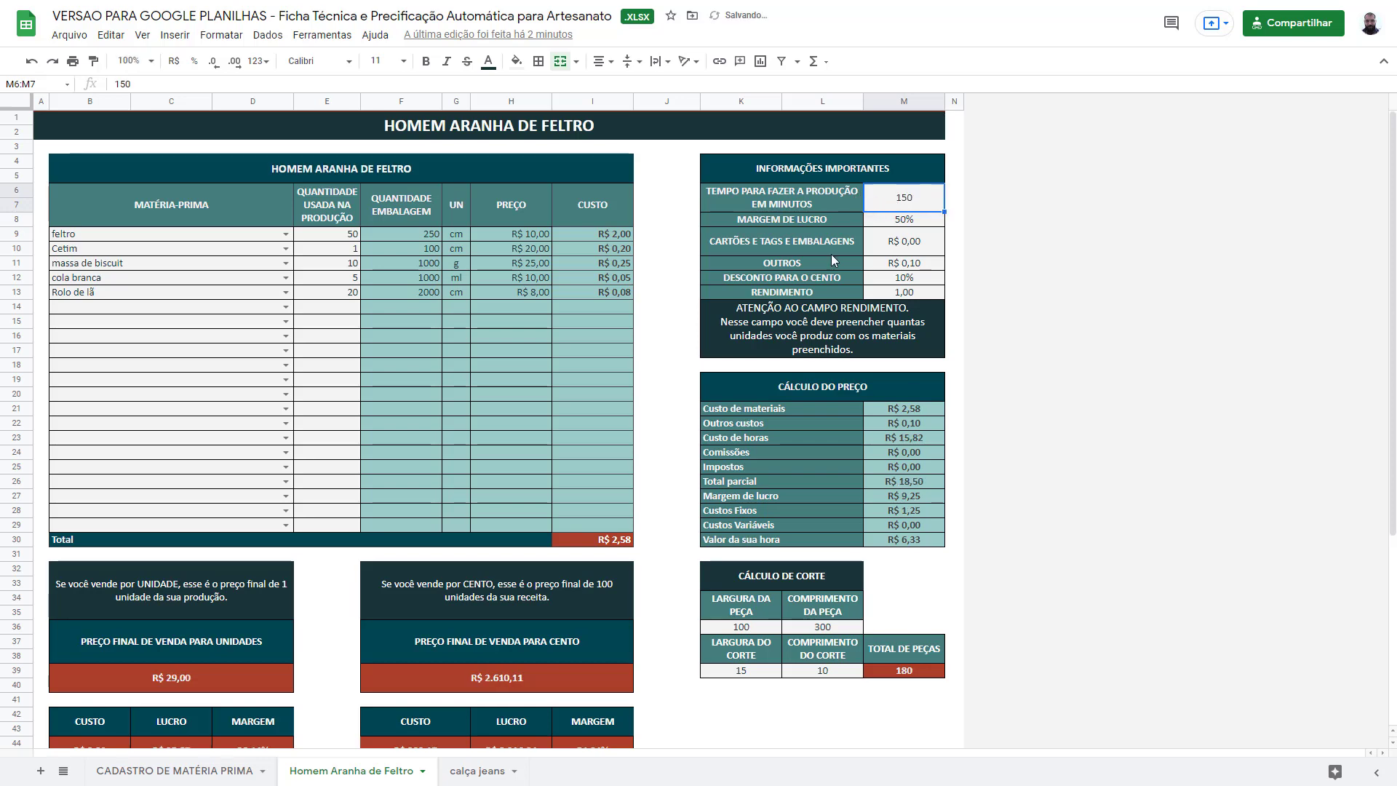
scroll(654, 356, down, 5)
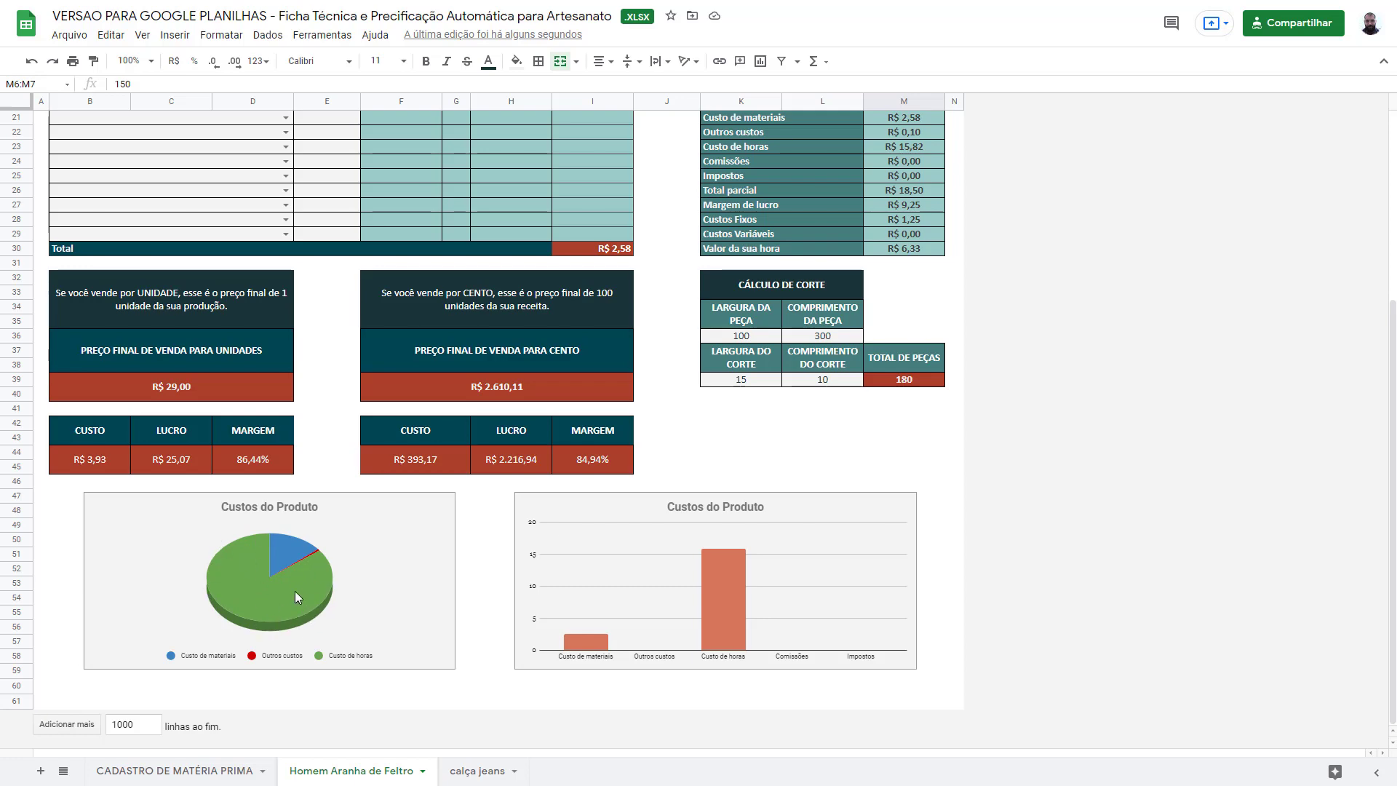
scroll(436, 510, up, 5)
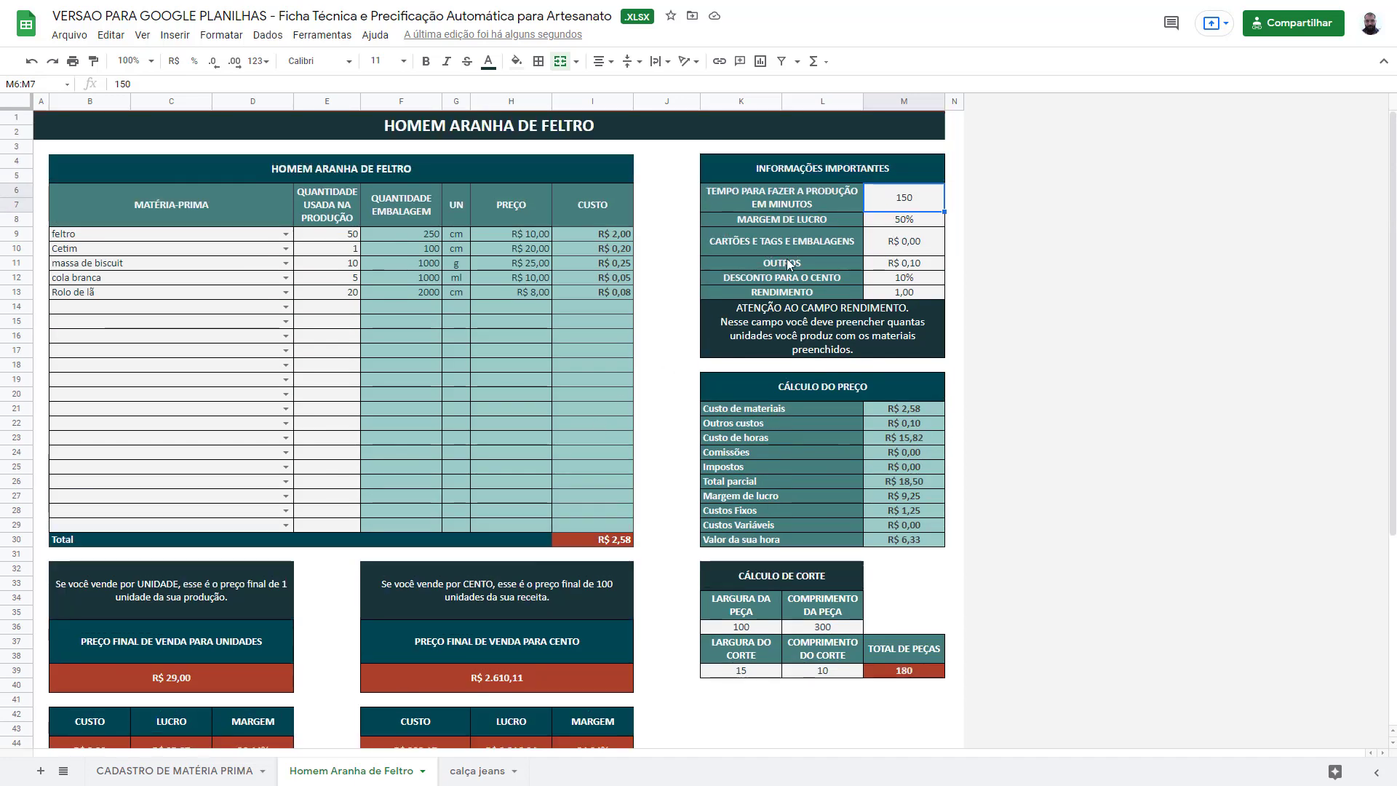
key(ctrl+z)
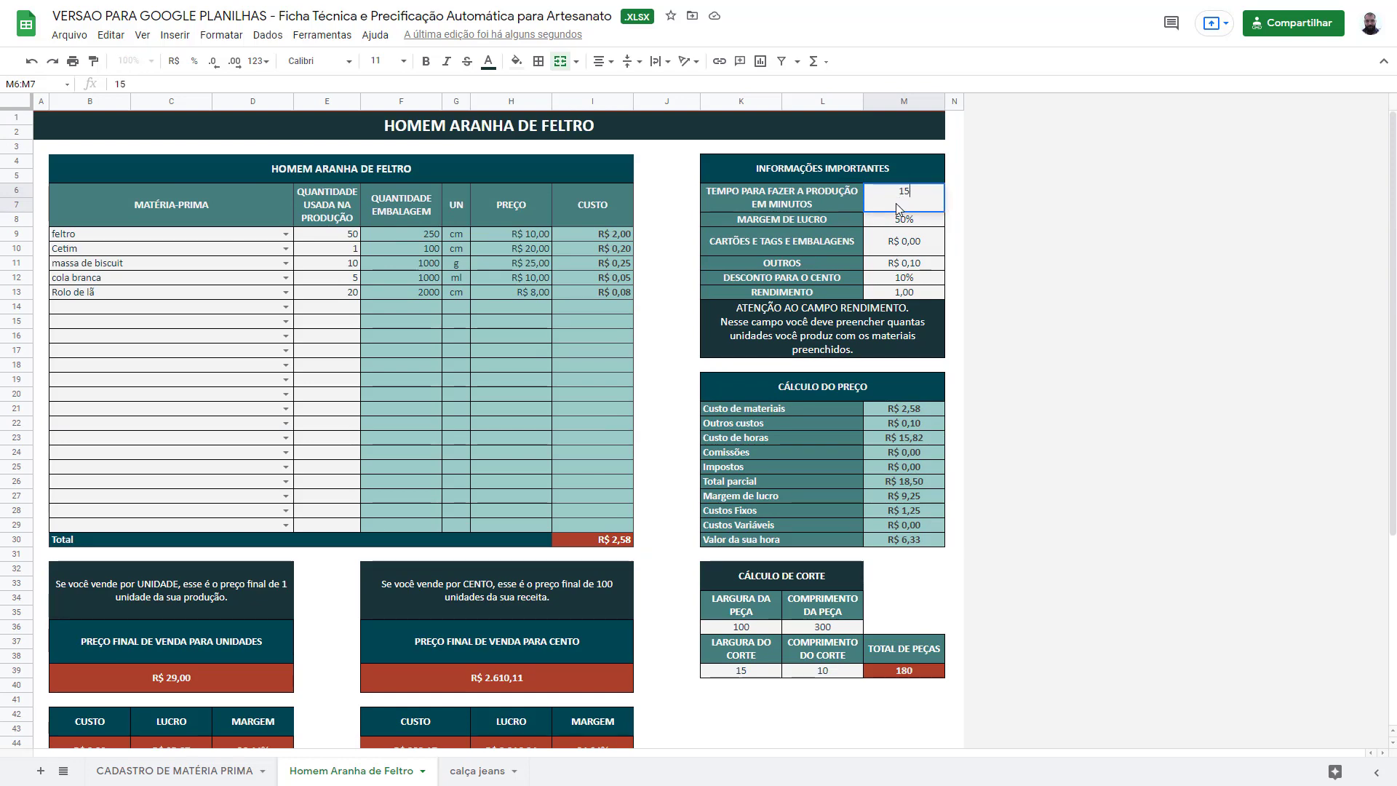
scroll(723, 392, down, 2)
scroll(724, 395, down, 5)
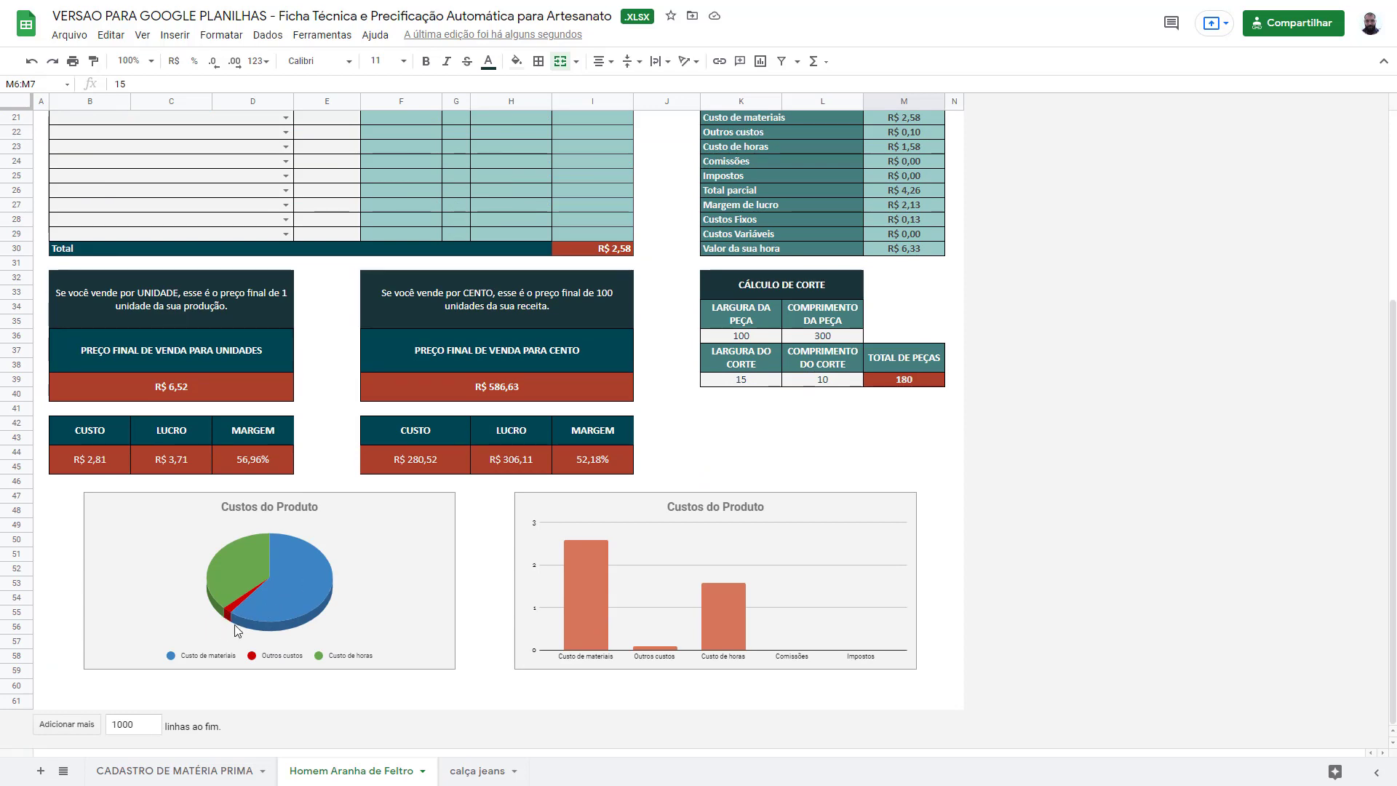
- Check LARGURA DA PEÇA in the CÁLCULO DE CORTE table and set COMPRIMENTO DA PEÇA to 400
scroll(734, 408, up, 3)
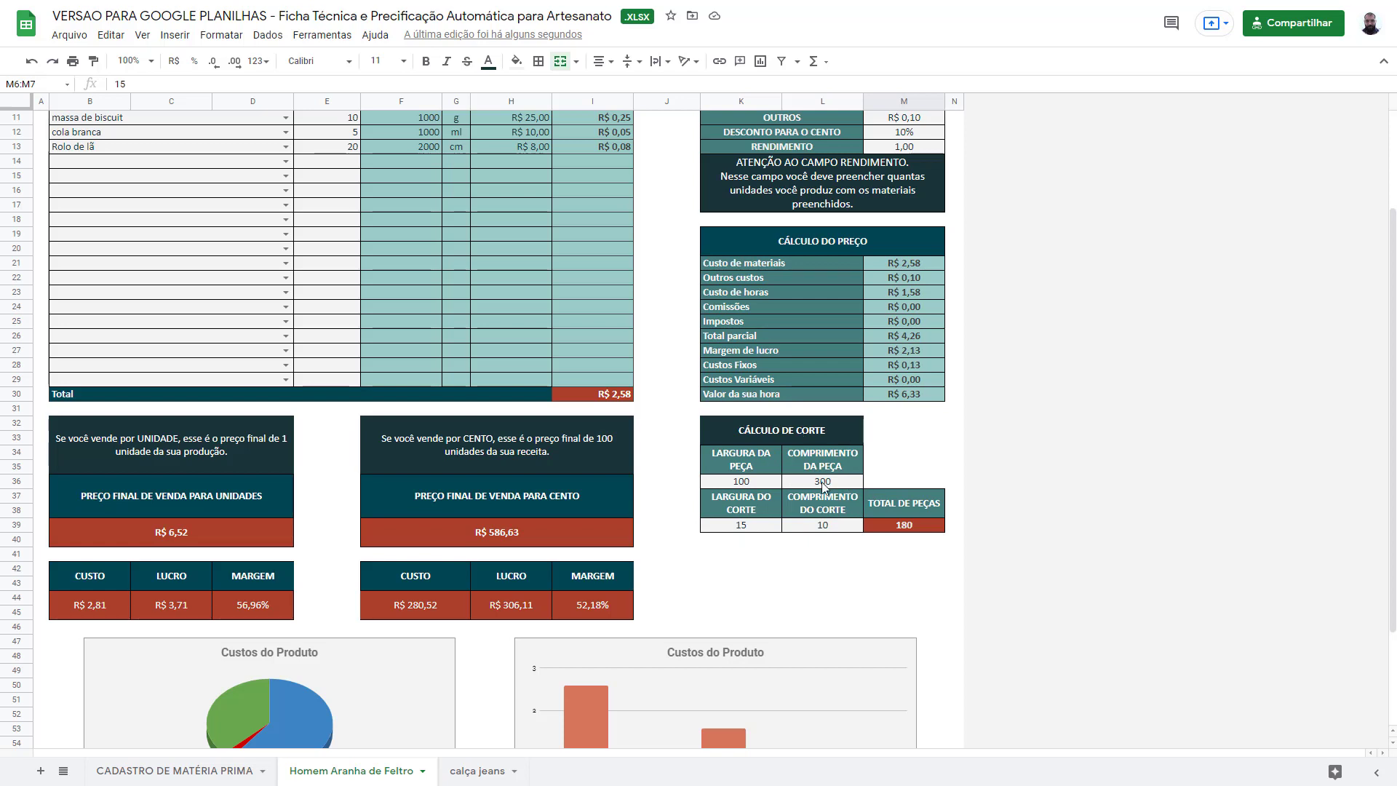
click(744, 484)
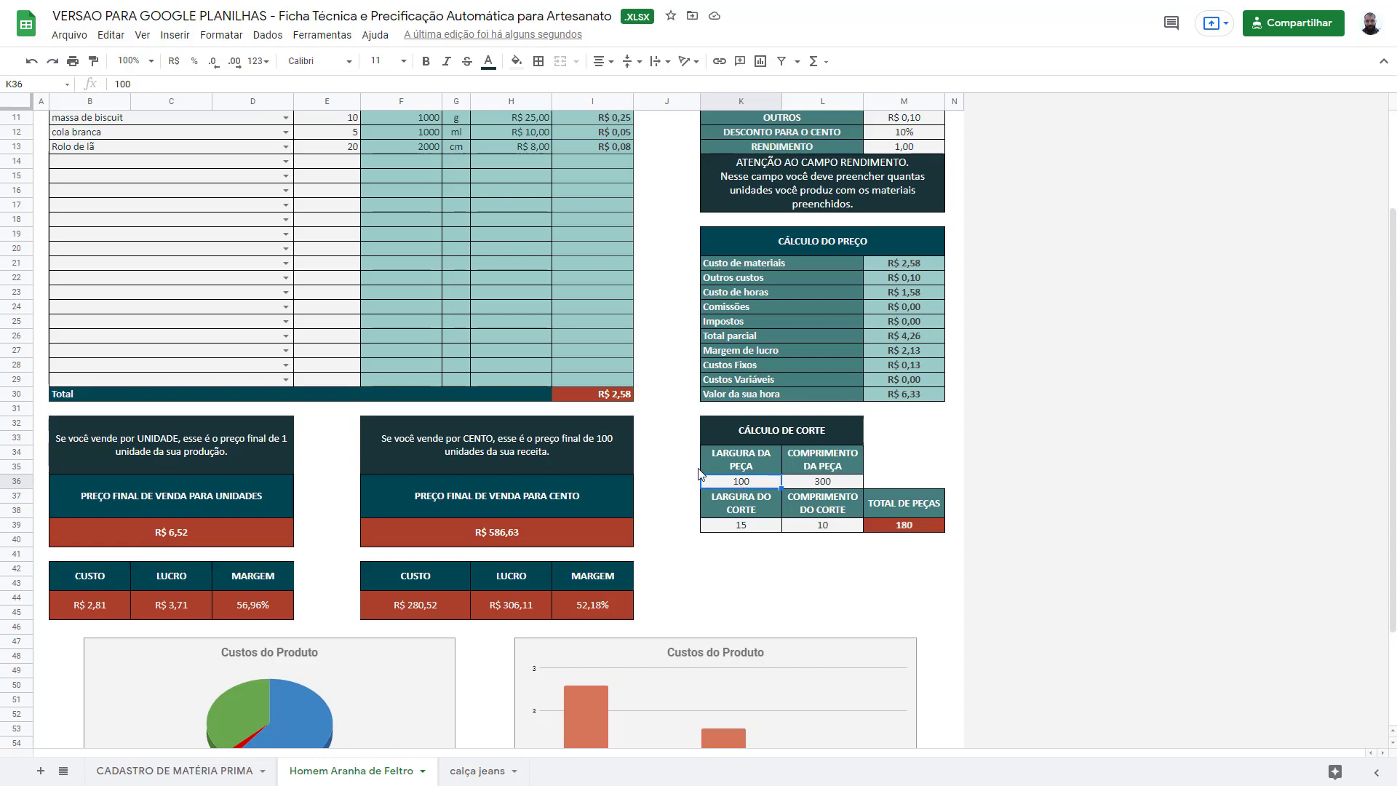
click(825, 485)
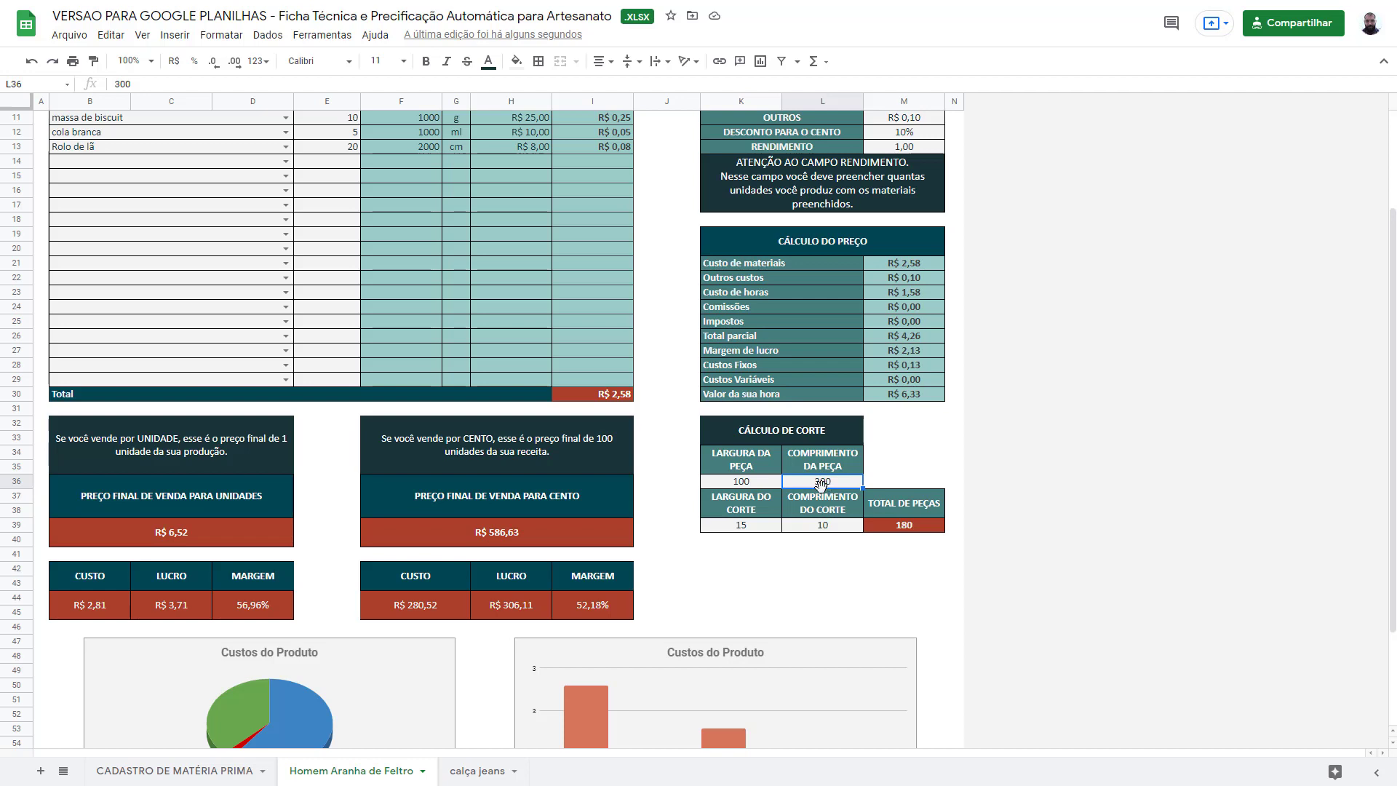
text(400)
key(Return)
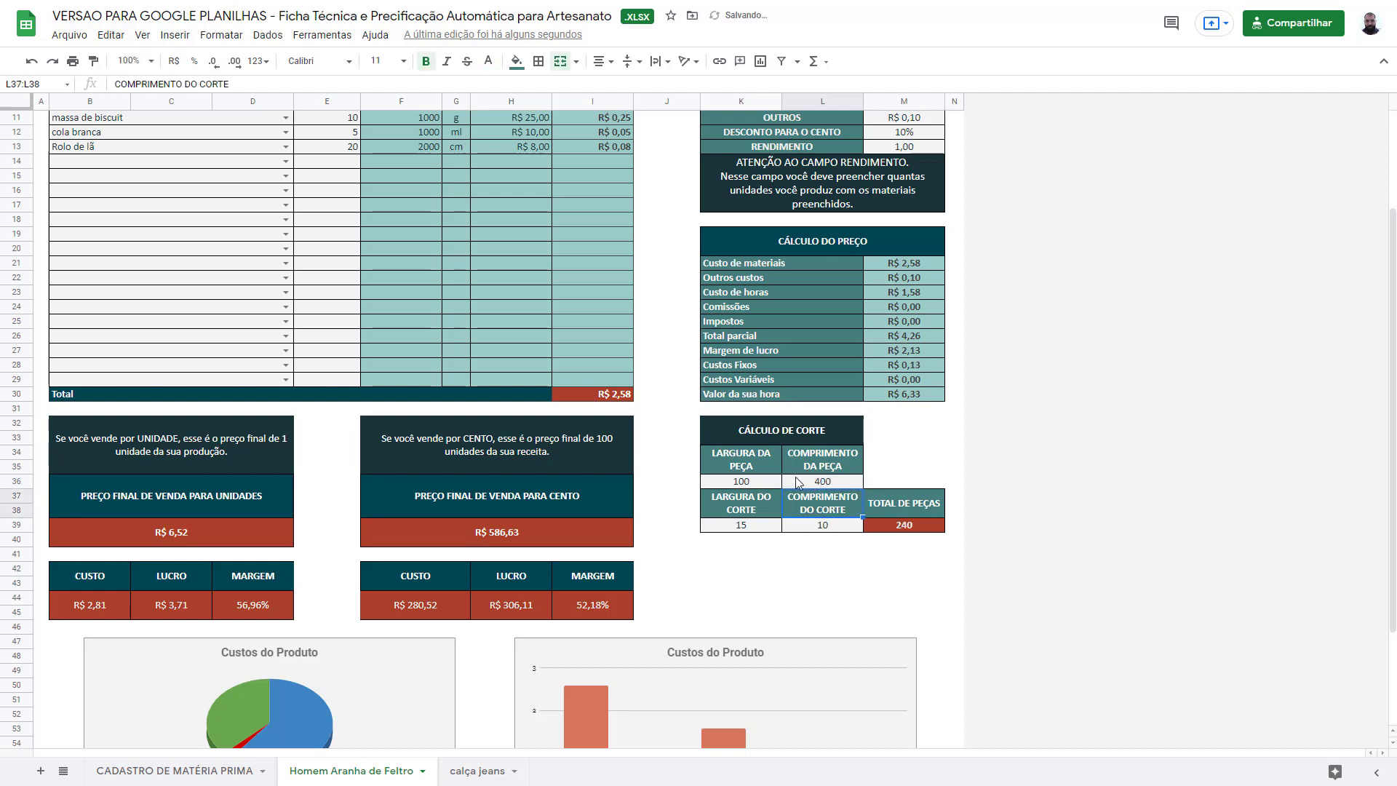
- Set LARGURA DO CORTE to 12 and COMPRIMENTO DO CORTE to 15 in the CÁLCULO DE CORTE table
click(752, 525)
text(12)
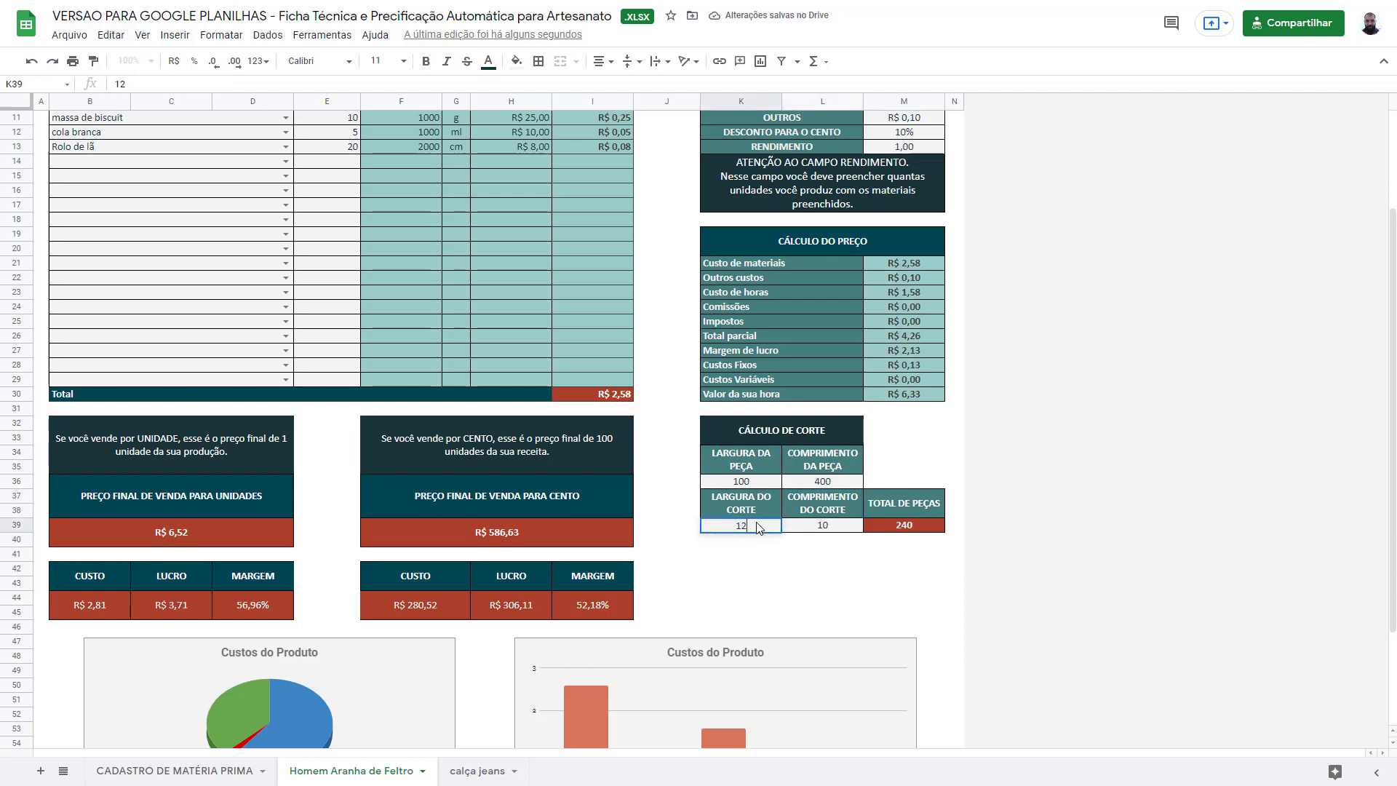
key(Tab)
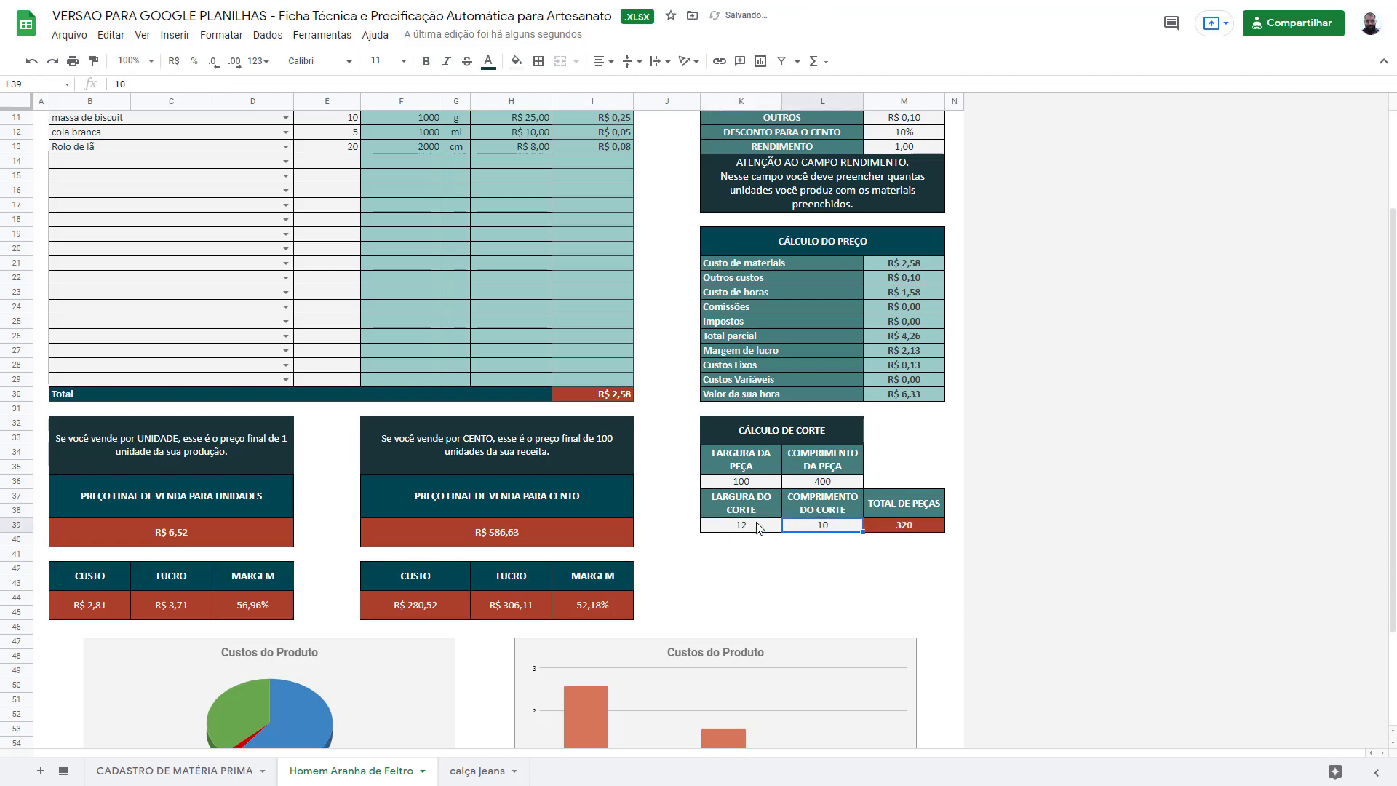
text(15)
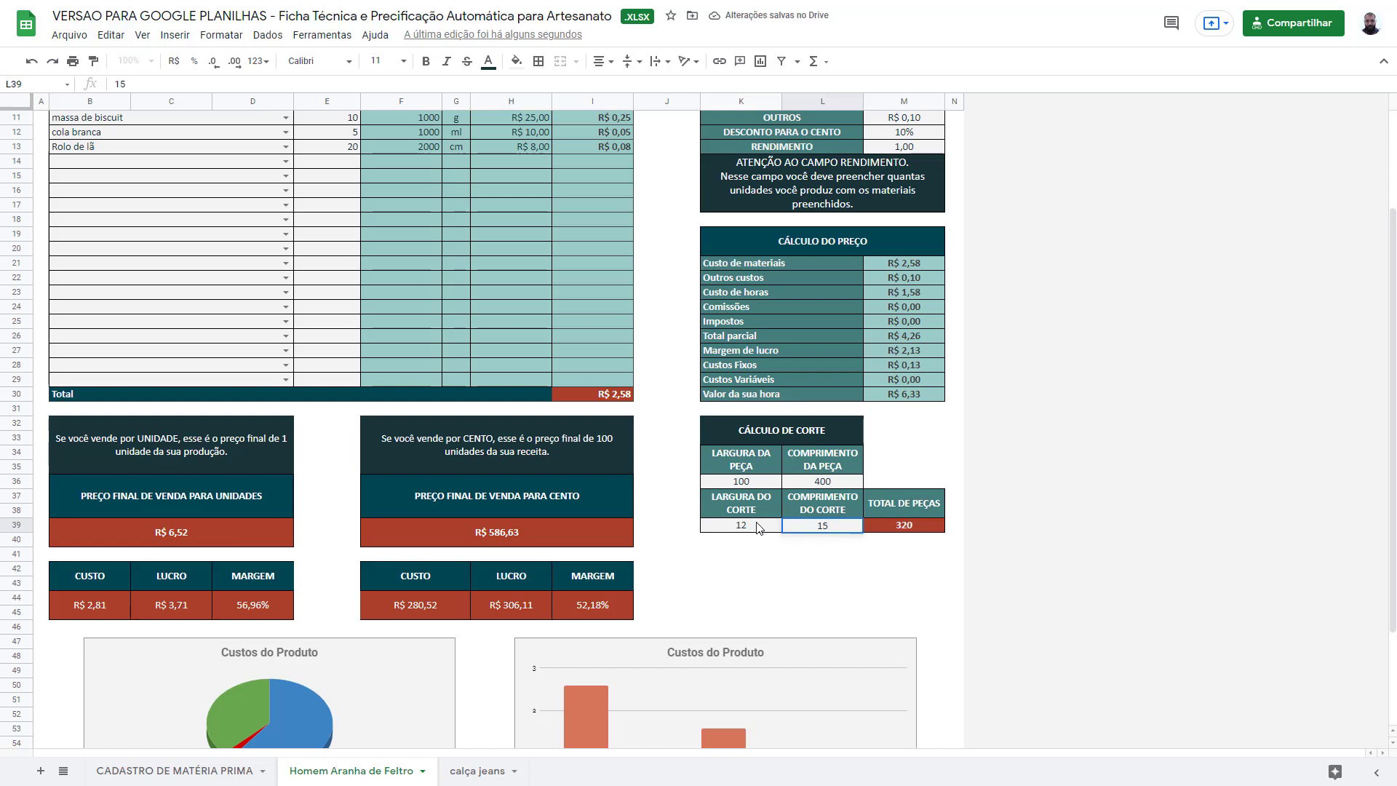
key(Return)
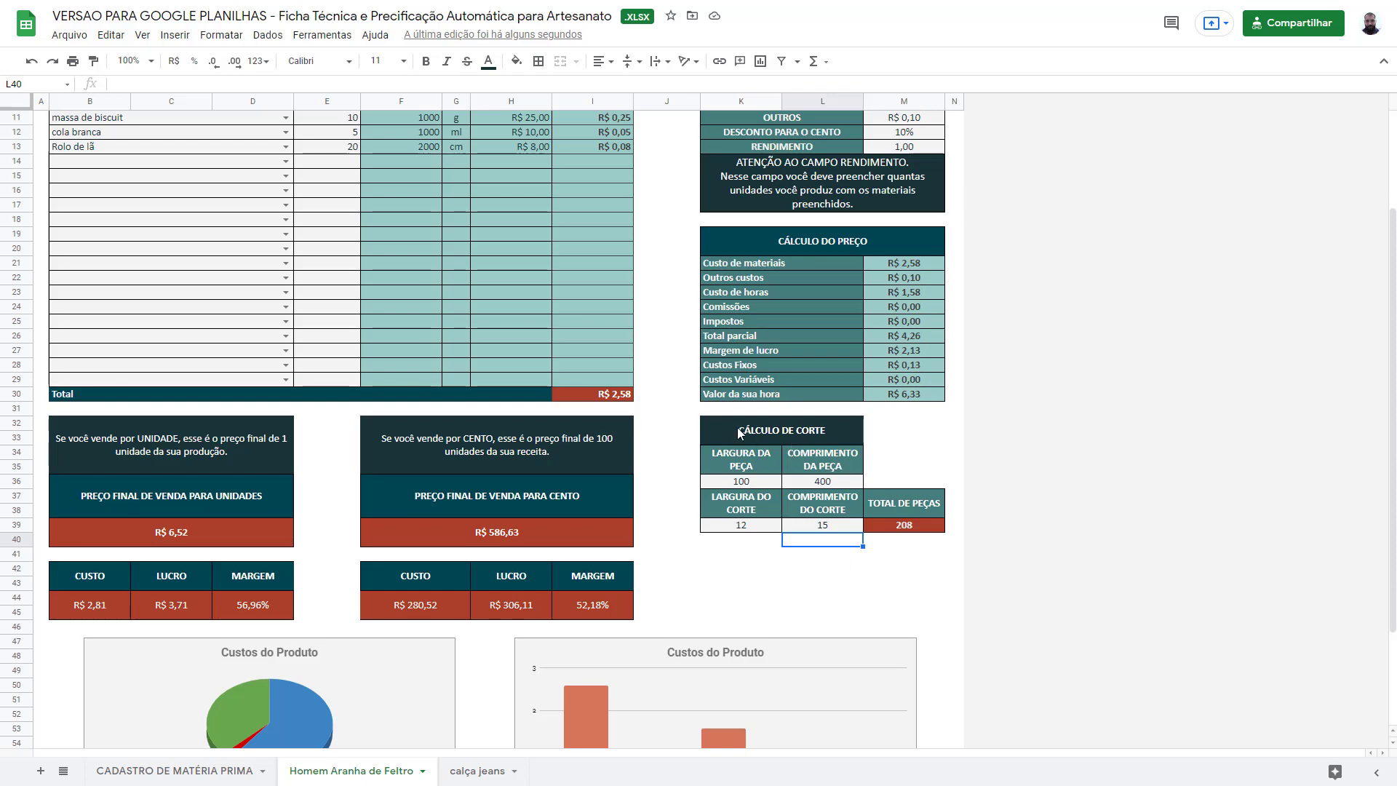
scroll(792, 470, up, 2)
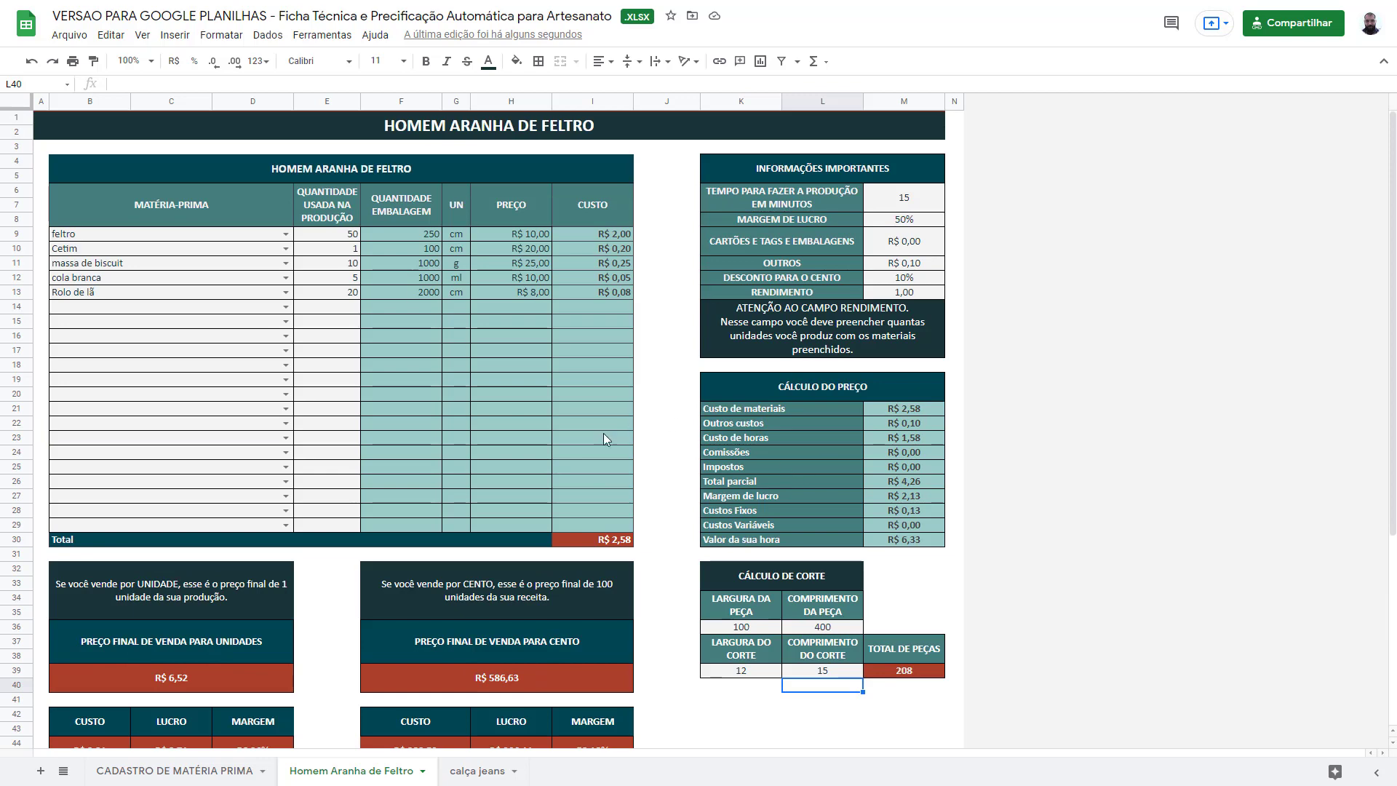
scroll(500, 381, down, 5)
scroll(501, 381, up, 5)
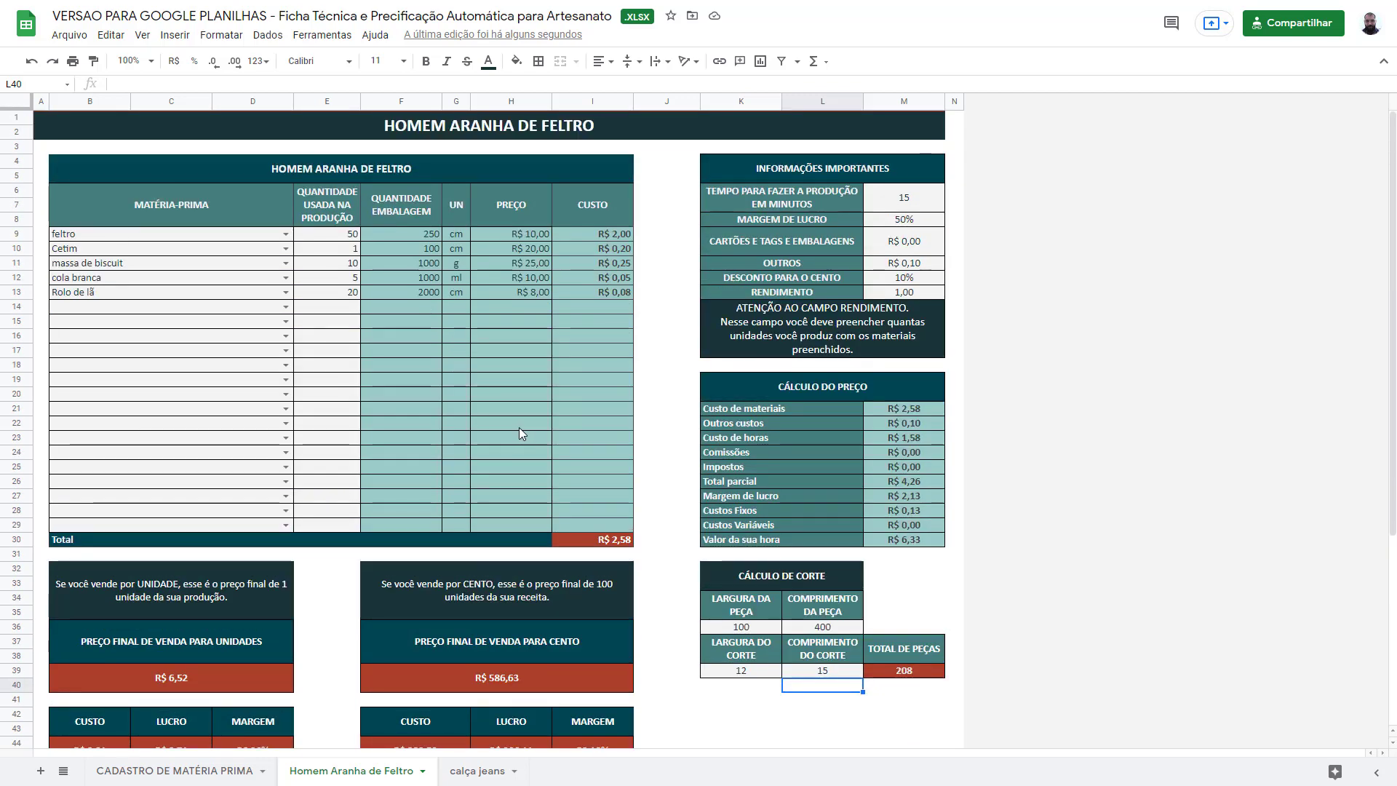
scroll(591, 455, down, 3)
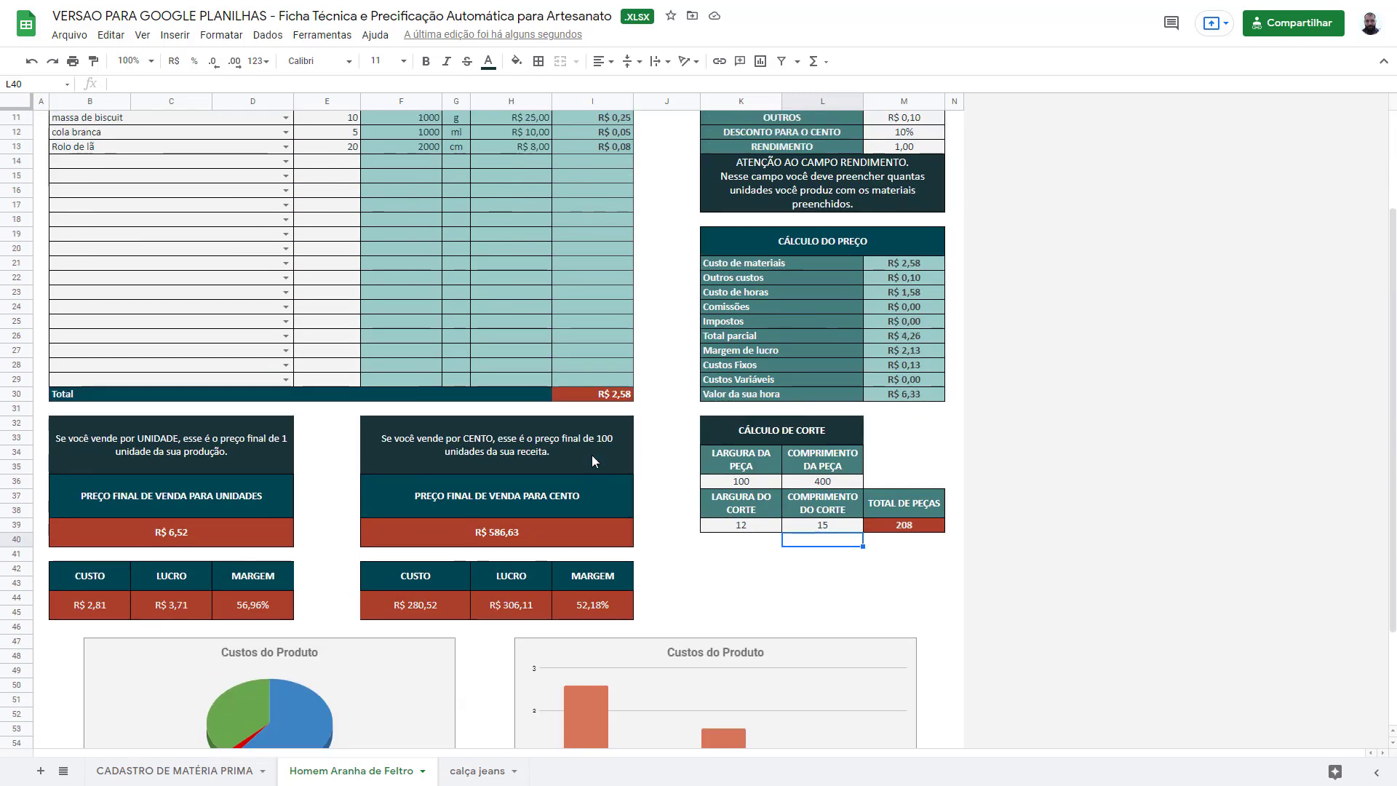
scroll(591, 455, up, 3)
- Duplicate the Homem Aranha de Feltro sheet and rename the copy to bermuda jeans
right_click(390, 774)
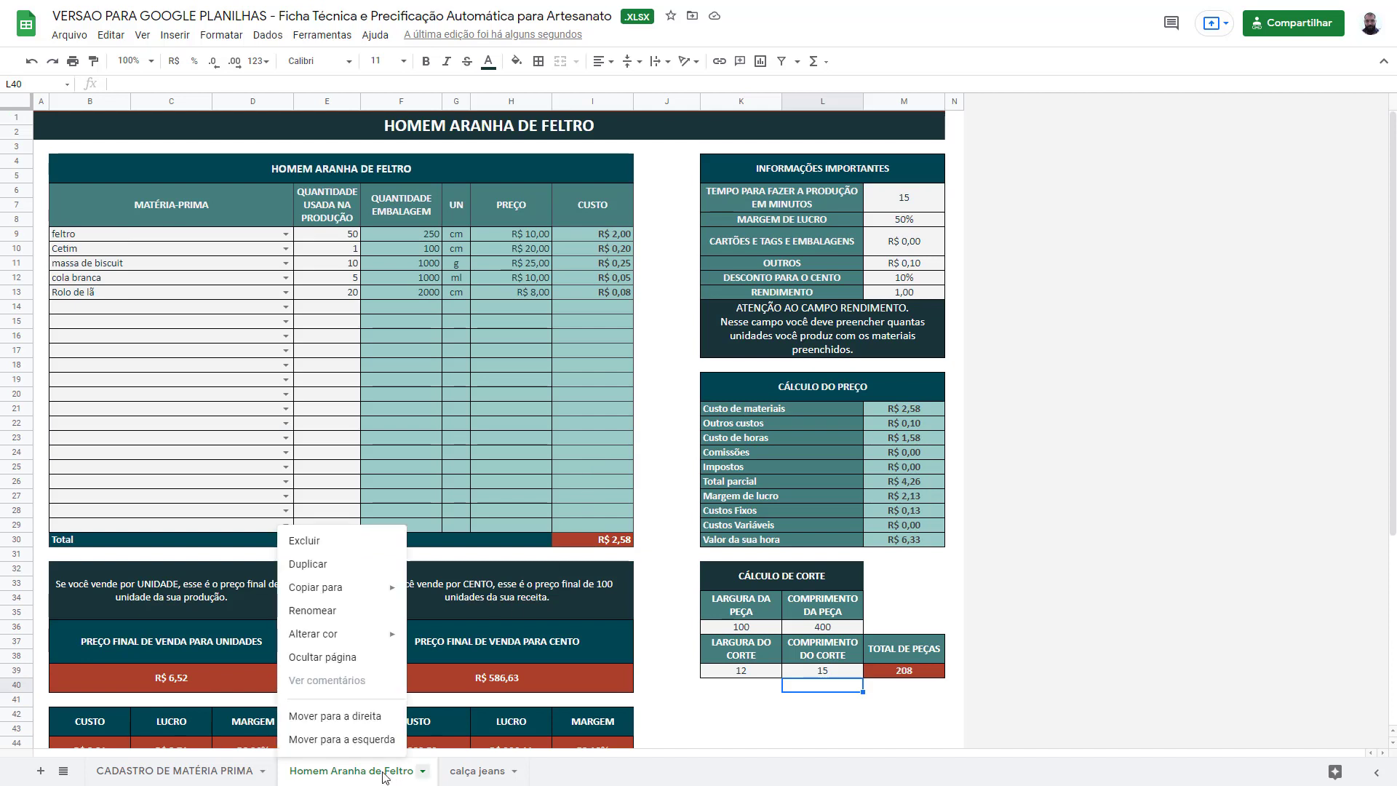
click(320, 565)
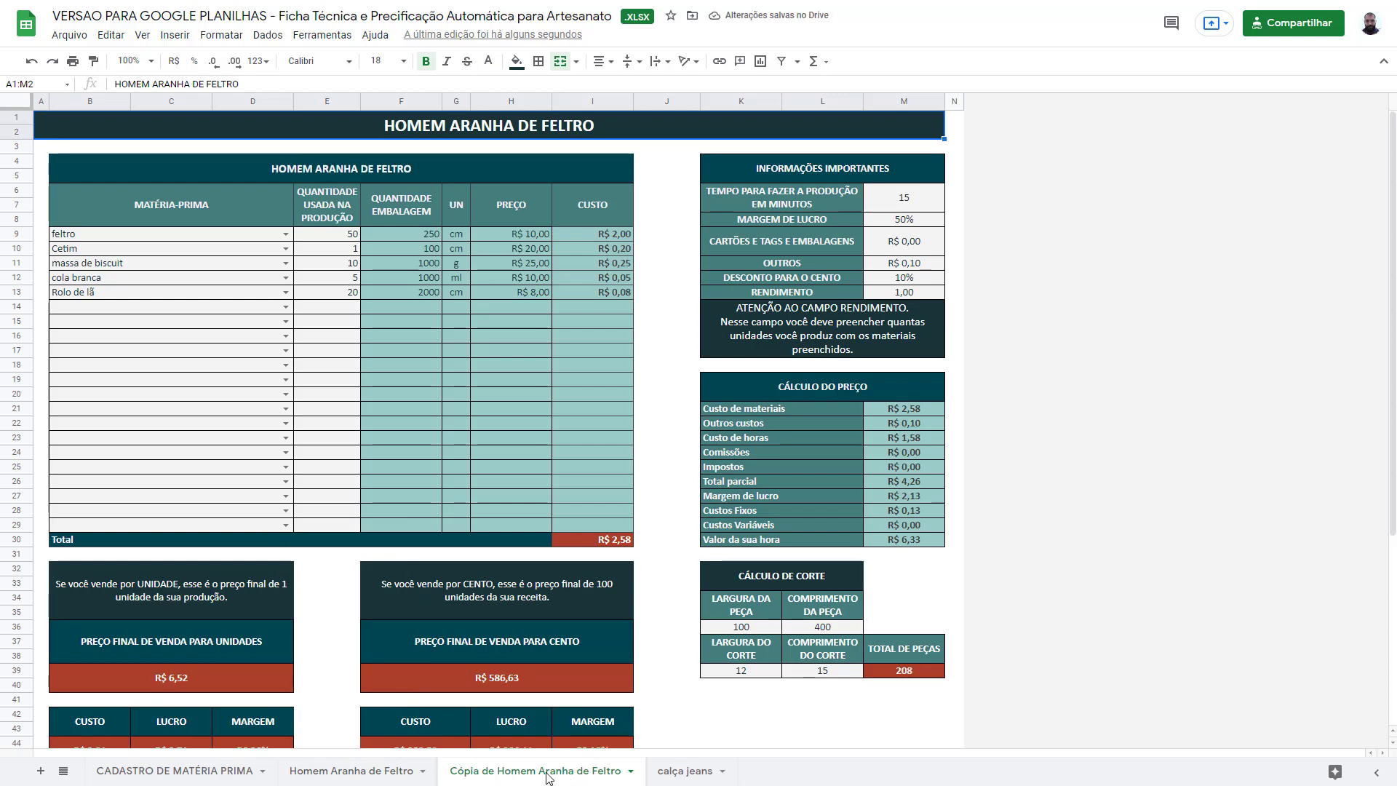
double_click(506, 776)
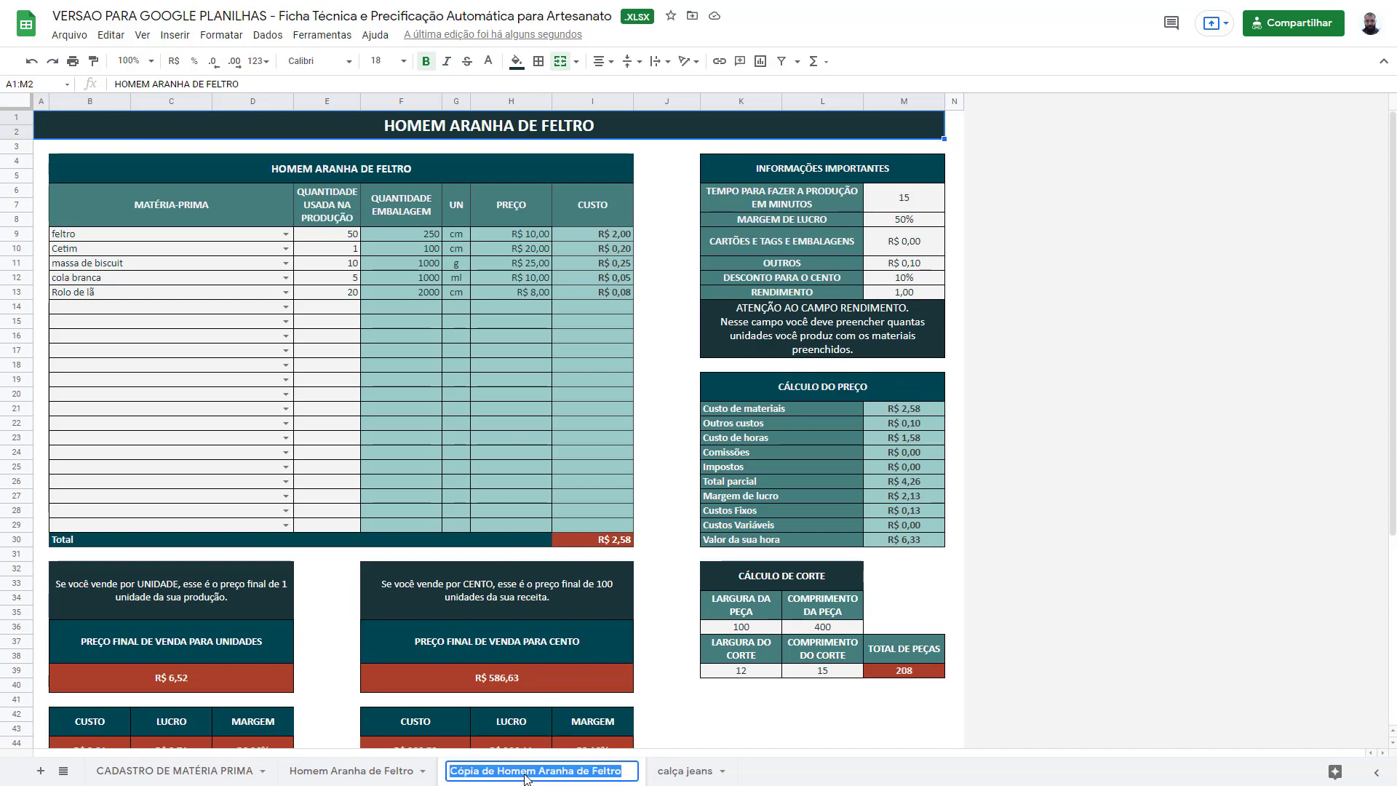
text(berm)
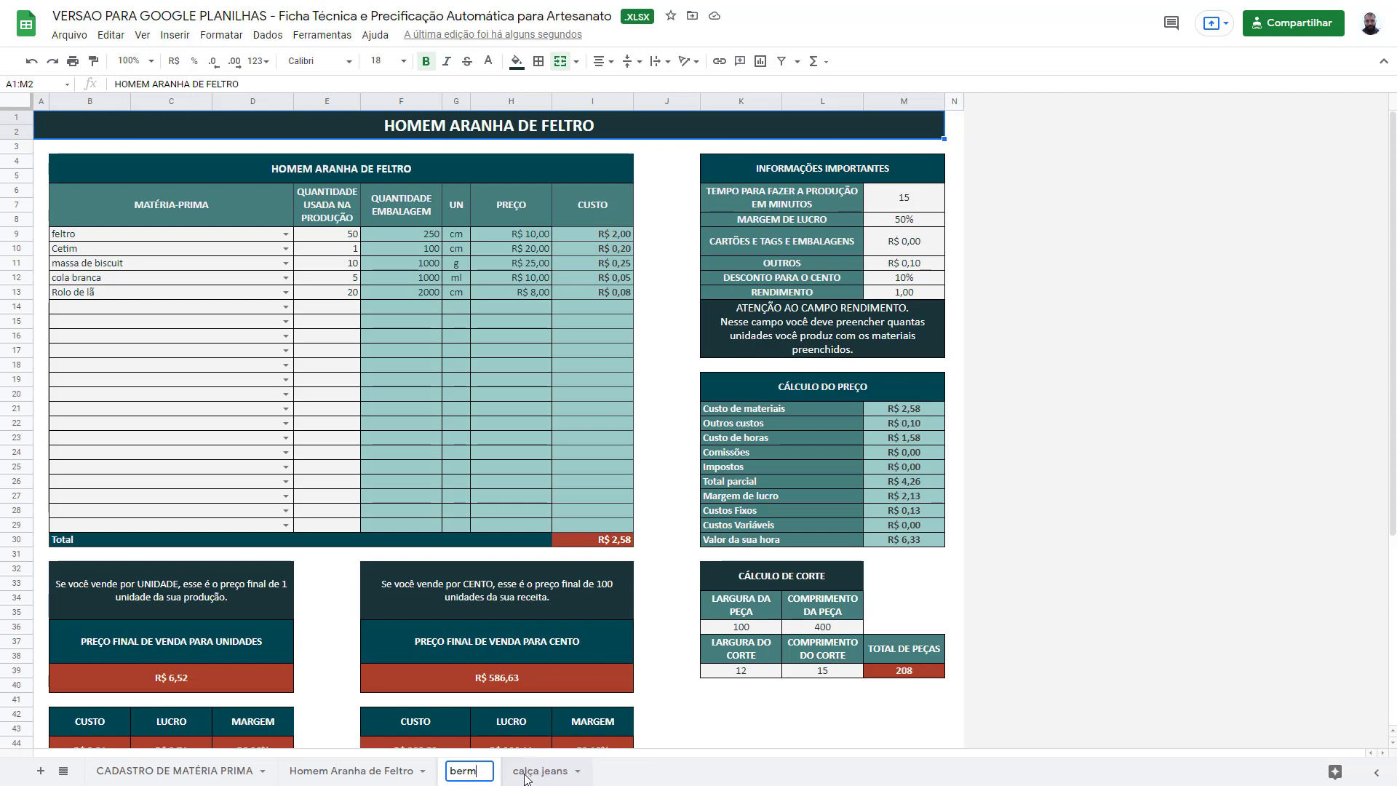
text(uda jeans)
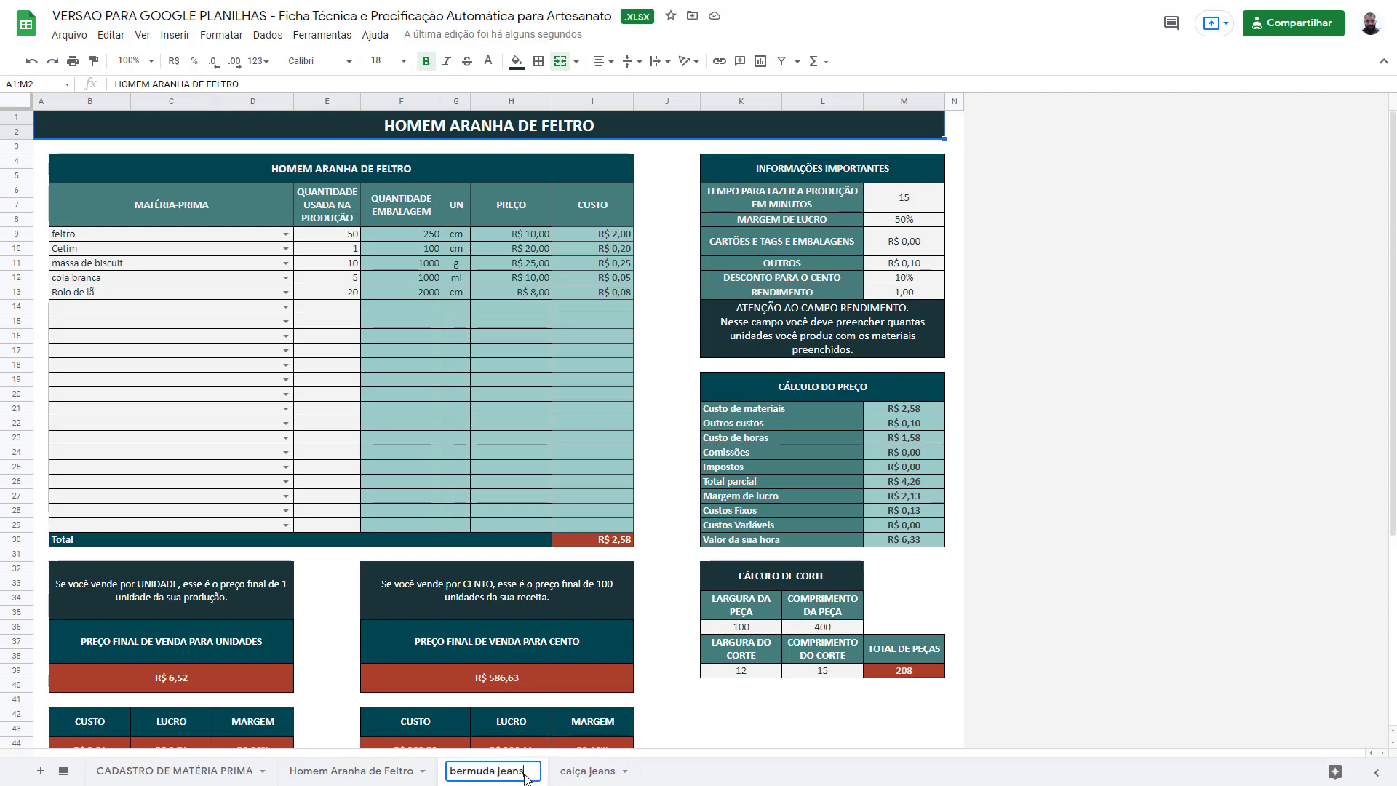
key(Return)
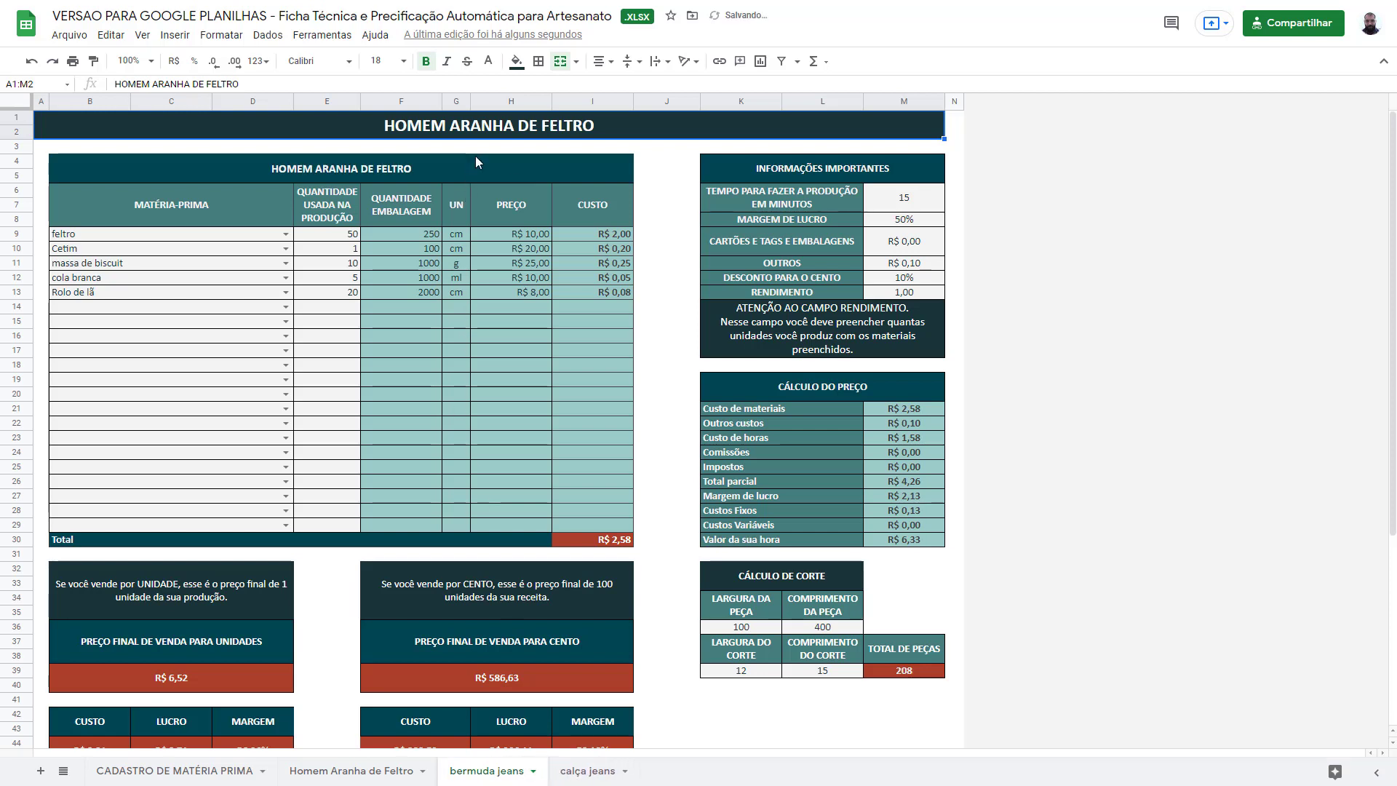
- Replace the main title of the bermuda jeans sheet with BEERMUDA JEANS
double_click(487, 135)
key(ctrl+a)
text(B)
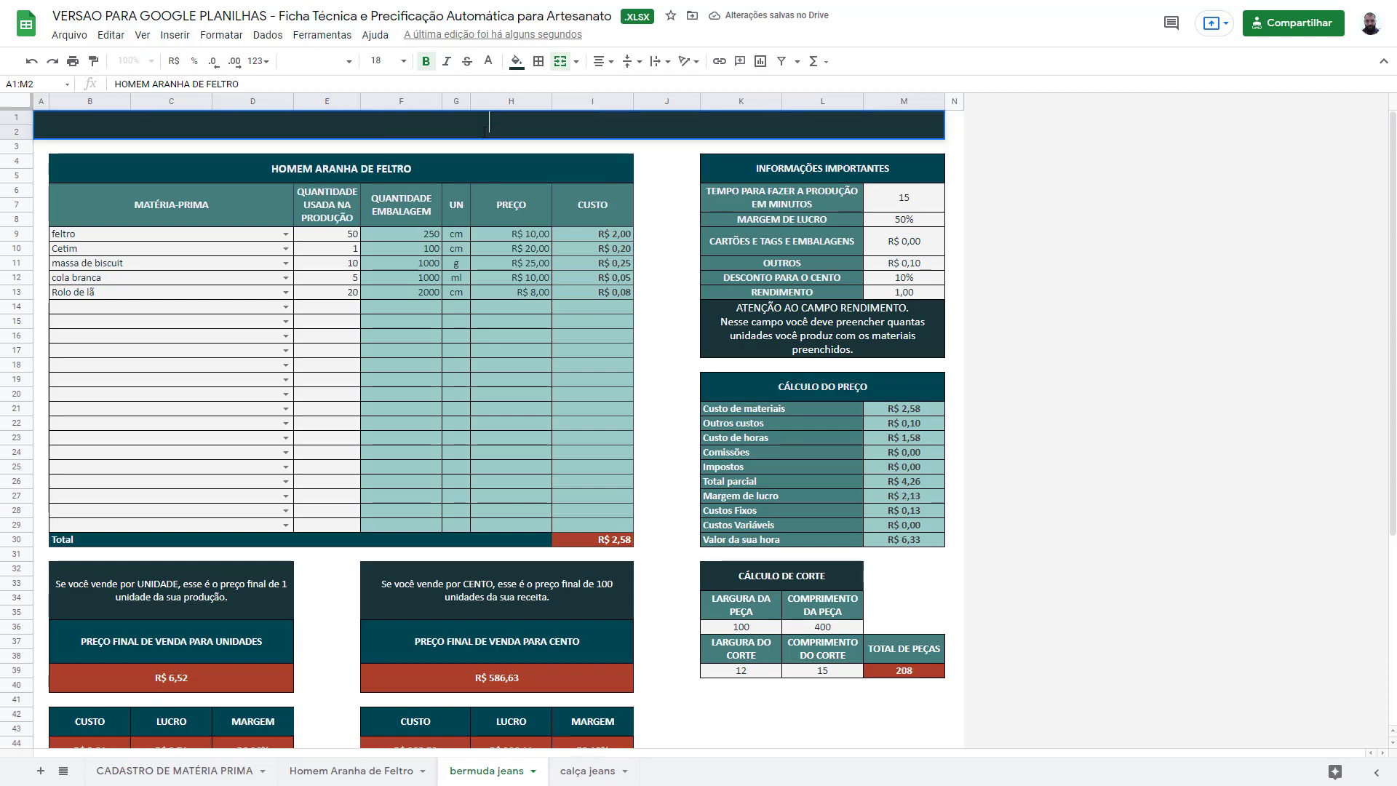
text(EERMUDA )
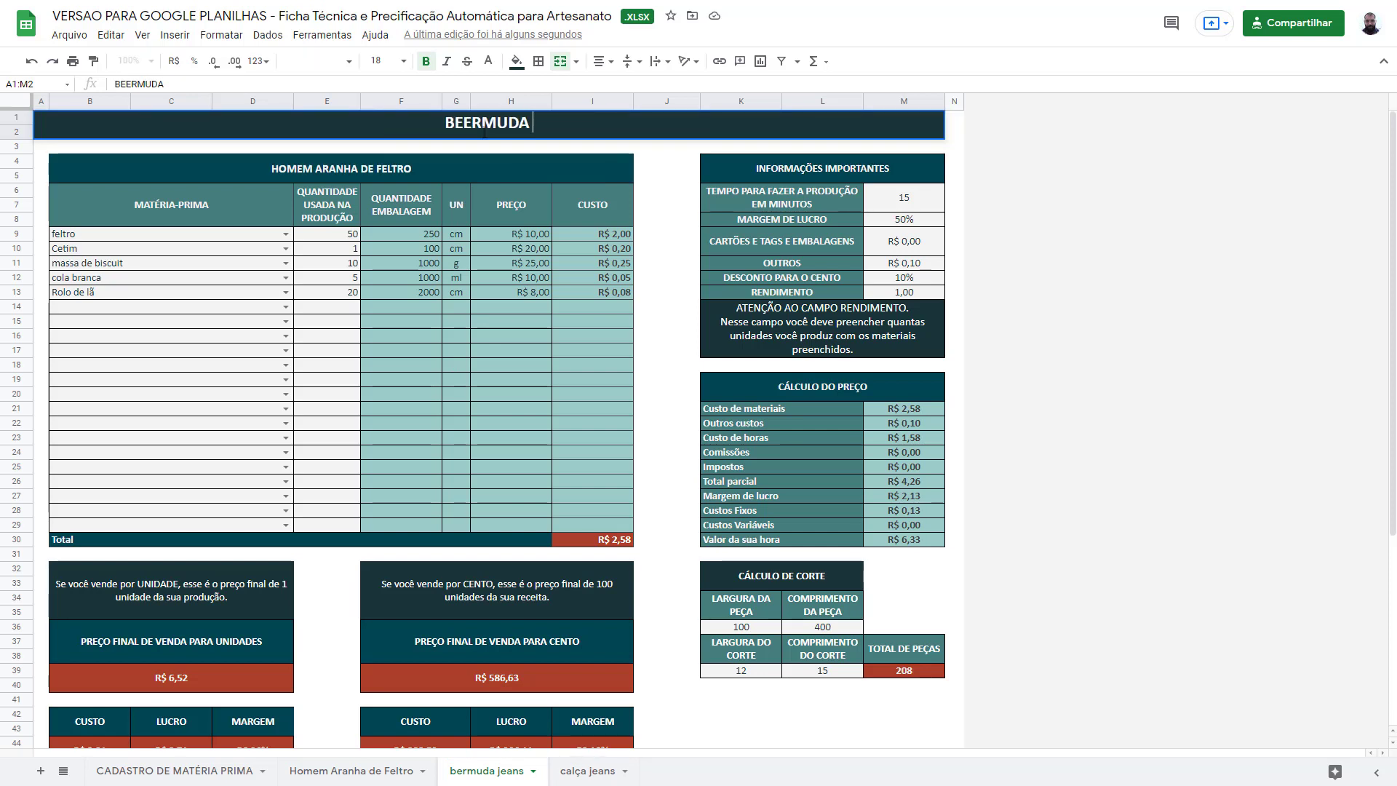
text(JEANS)
key(Return)
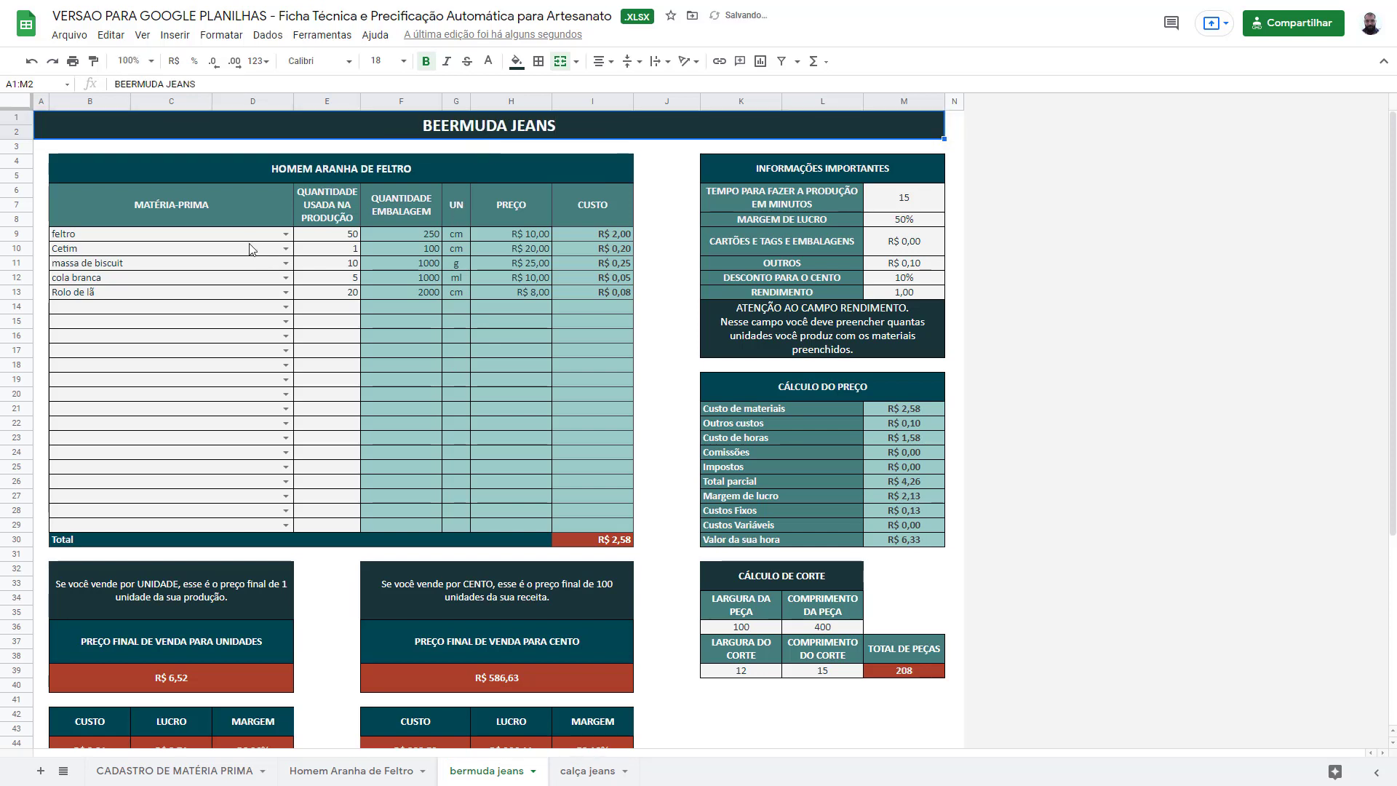
- Review the raw-material choices, used quantities, profit margin and production time on the bermuda jeans sheet
click(285, 234)
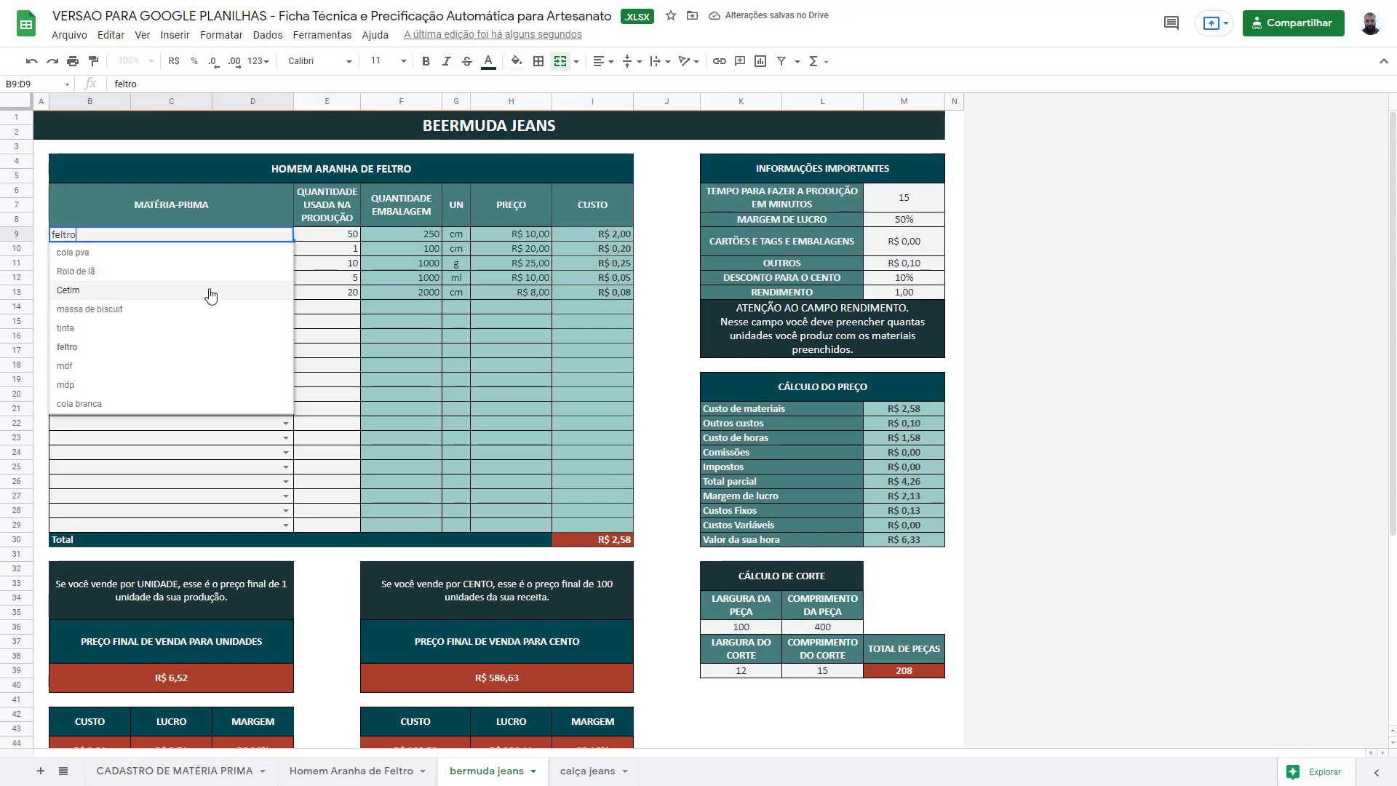
click(502, 379)
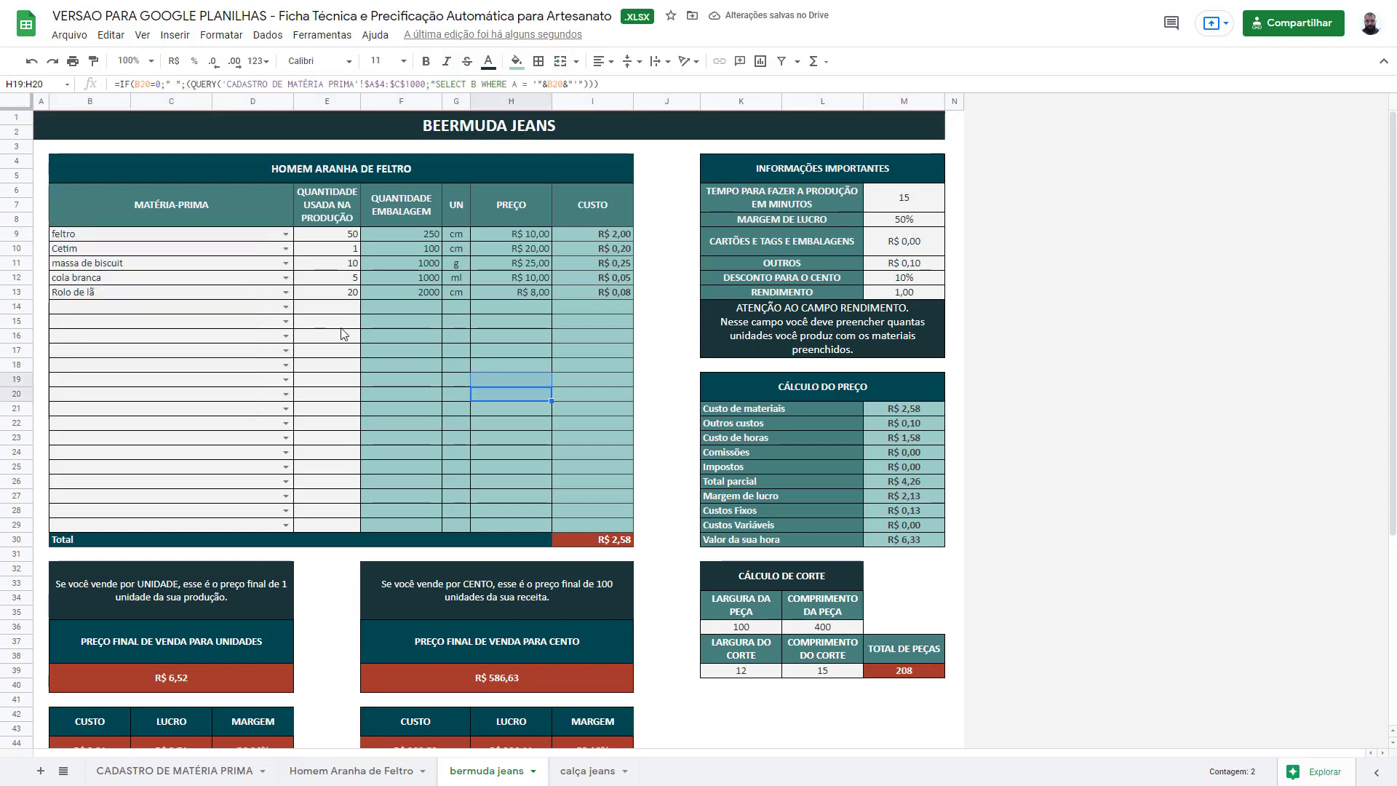
click(342, 323)
drag(326, 236, 337, 291)
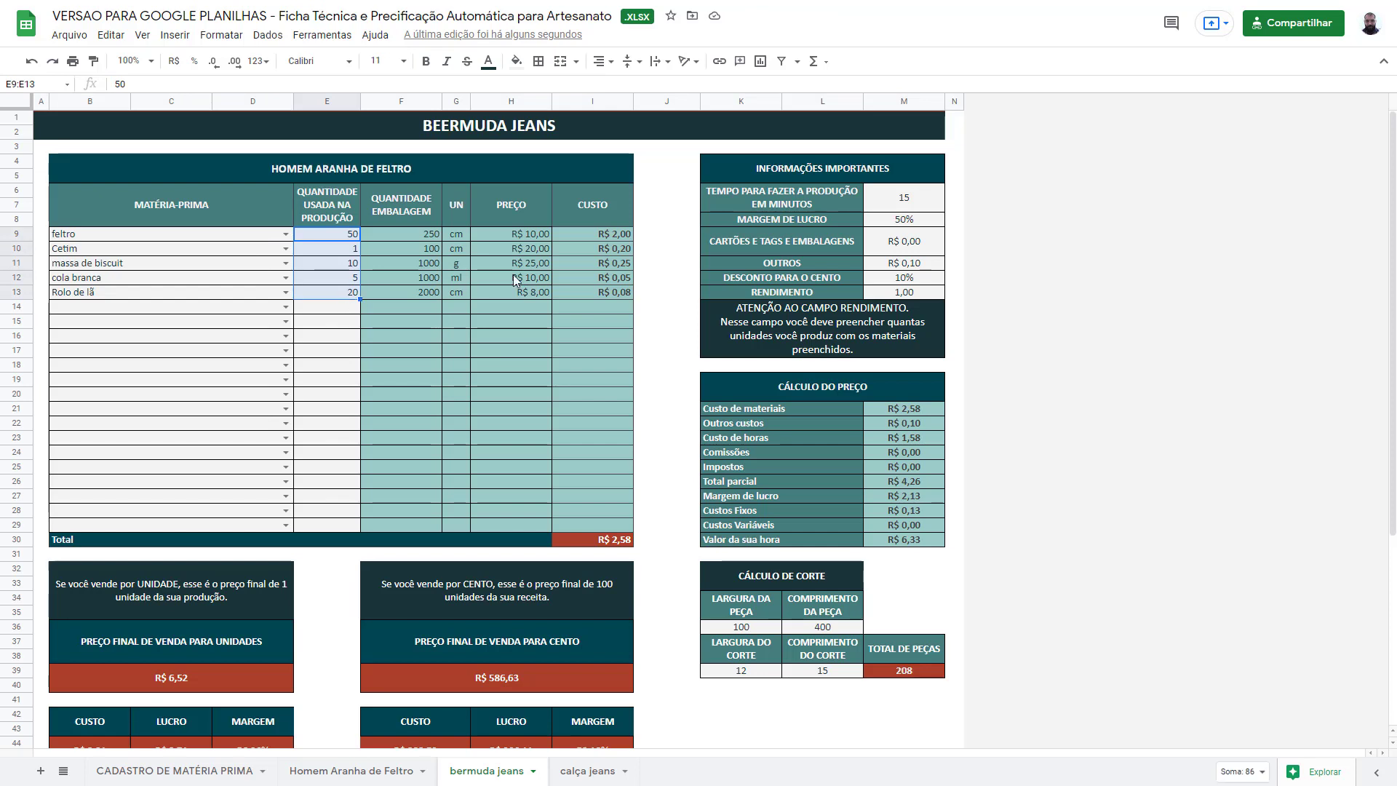
click(895, 220)
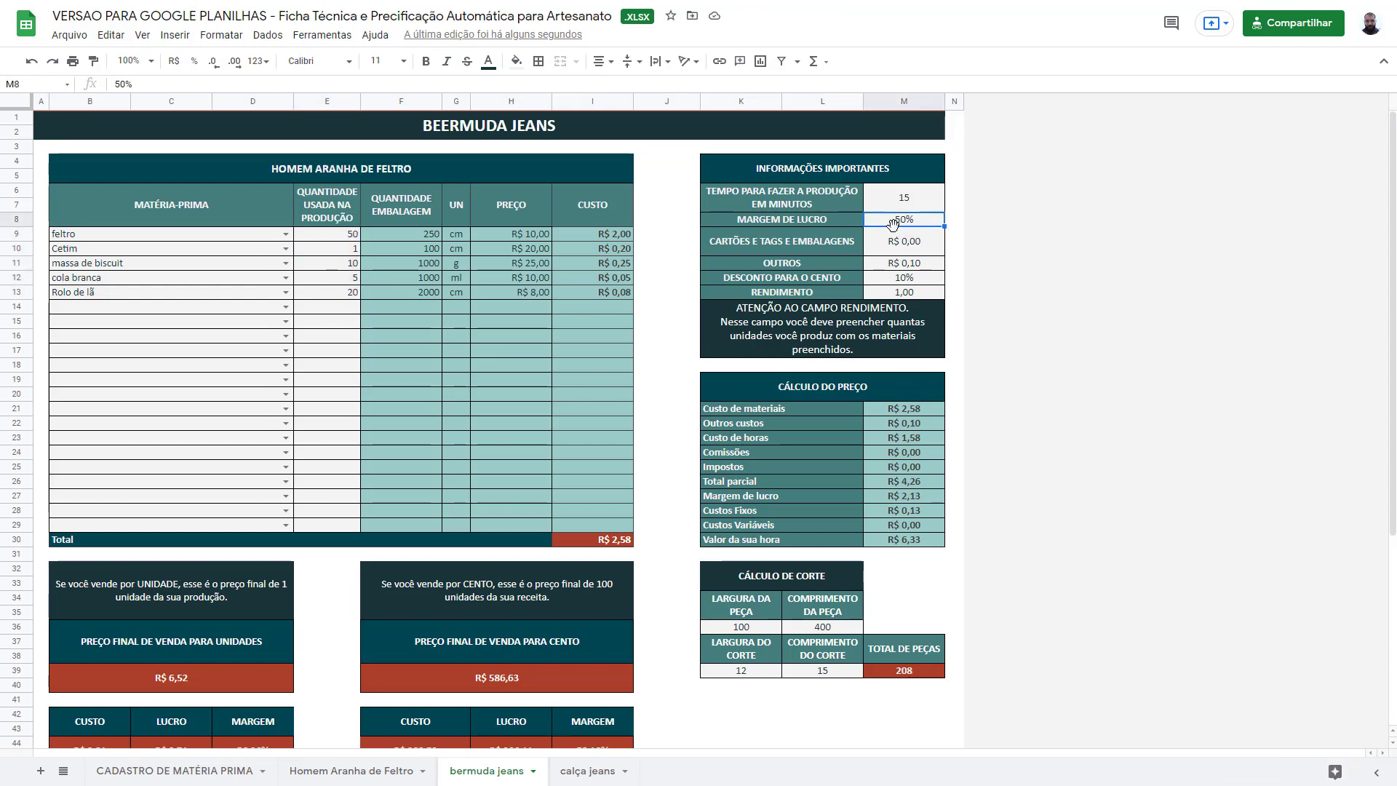
click(915, 202)
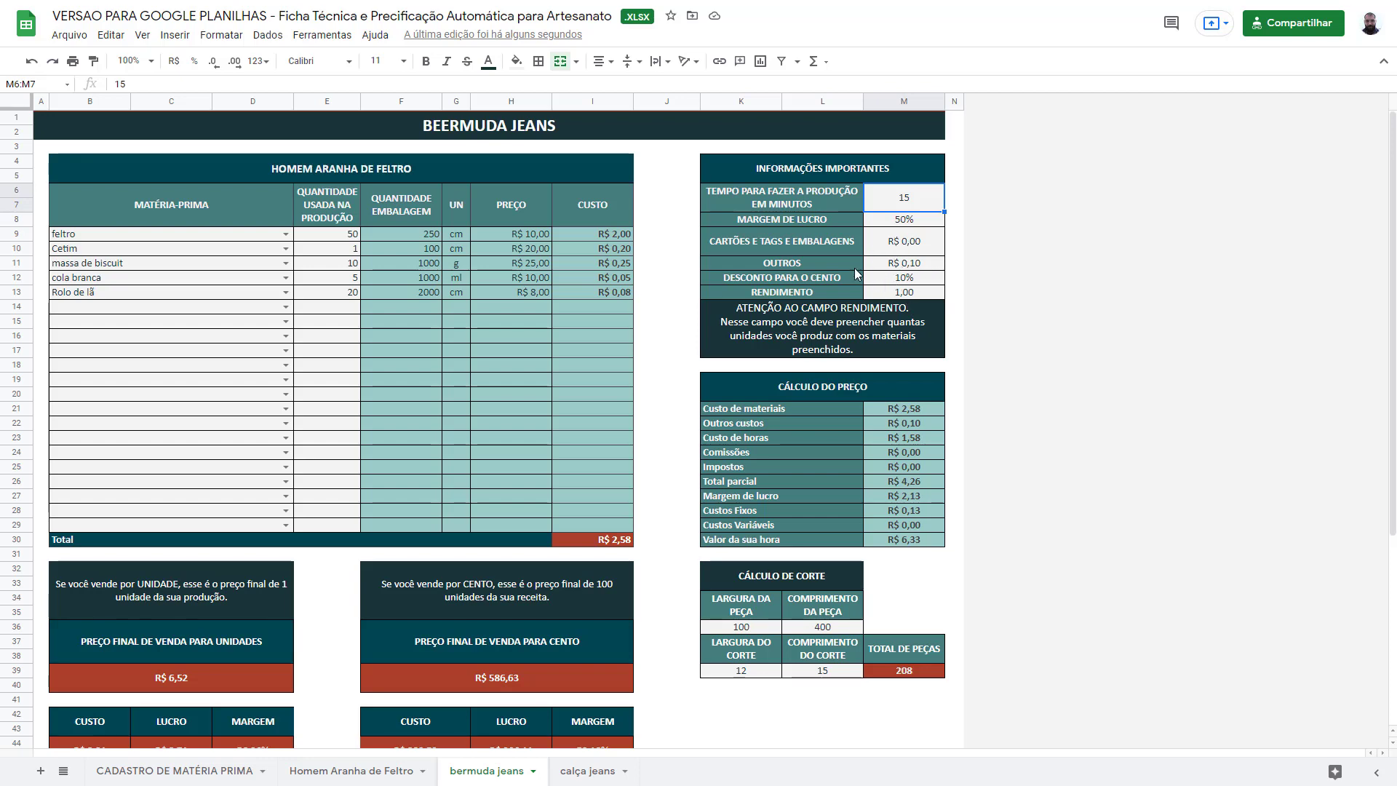
- Examine the final sale prices on the bermuda jeans sheet and compare it with the Homem Aranha de Feltro sheet
scroll(240, 466, down, 2)
scroll(408, 531, down, 1)
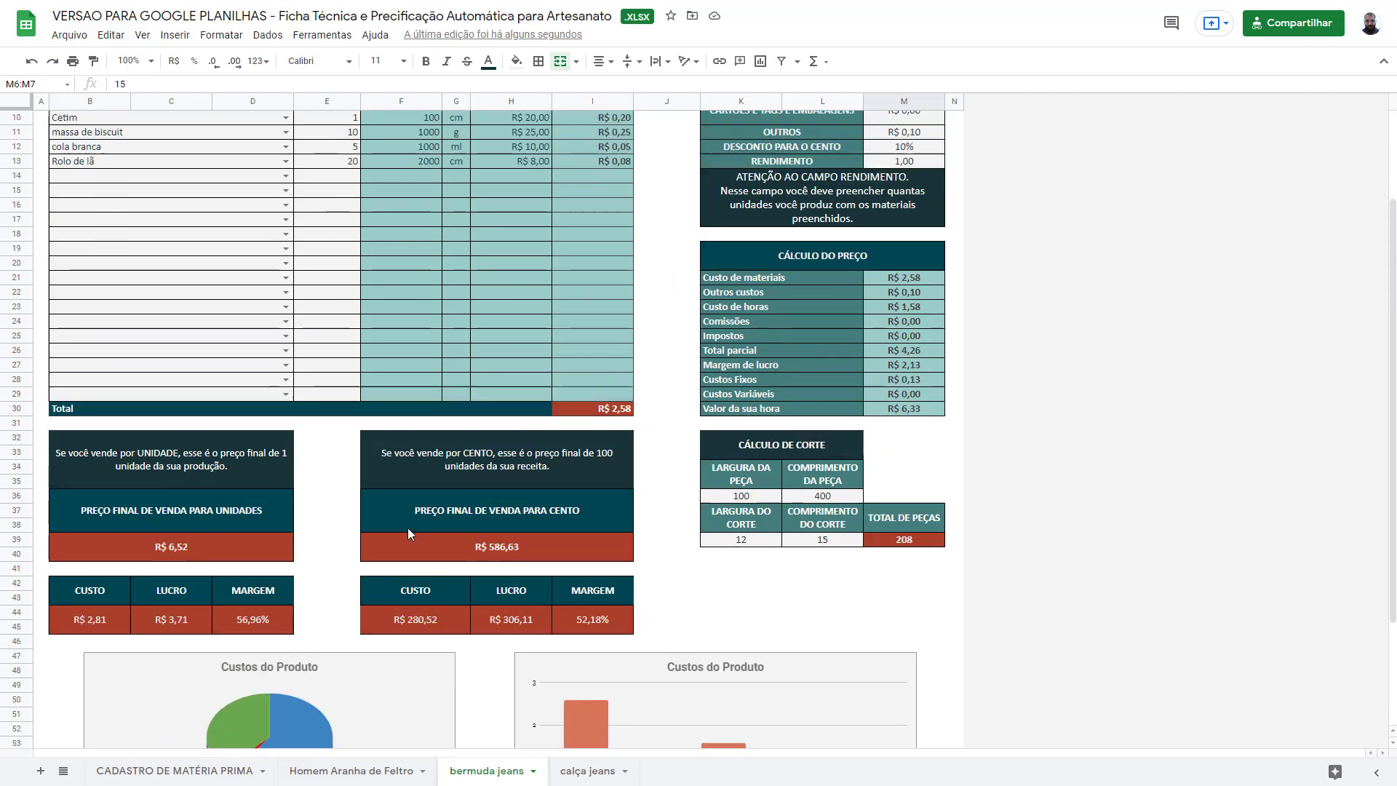
scroll(418, 531, up, 4)
click(404, 769)
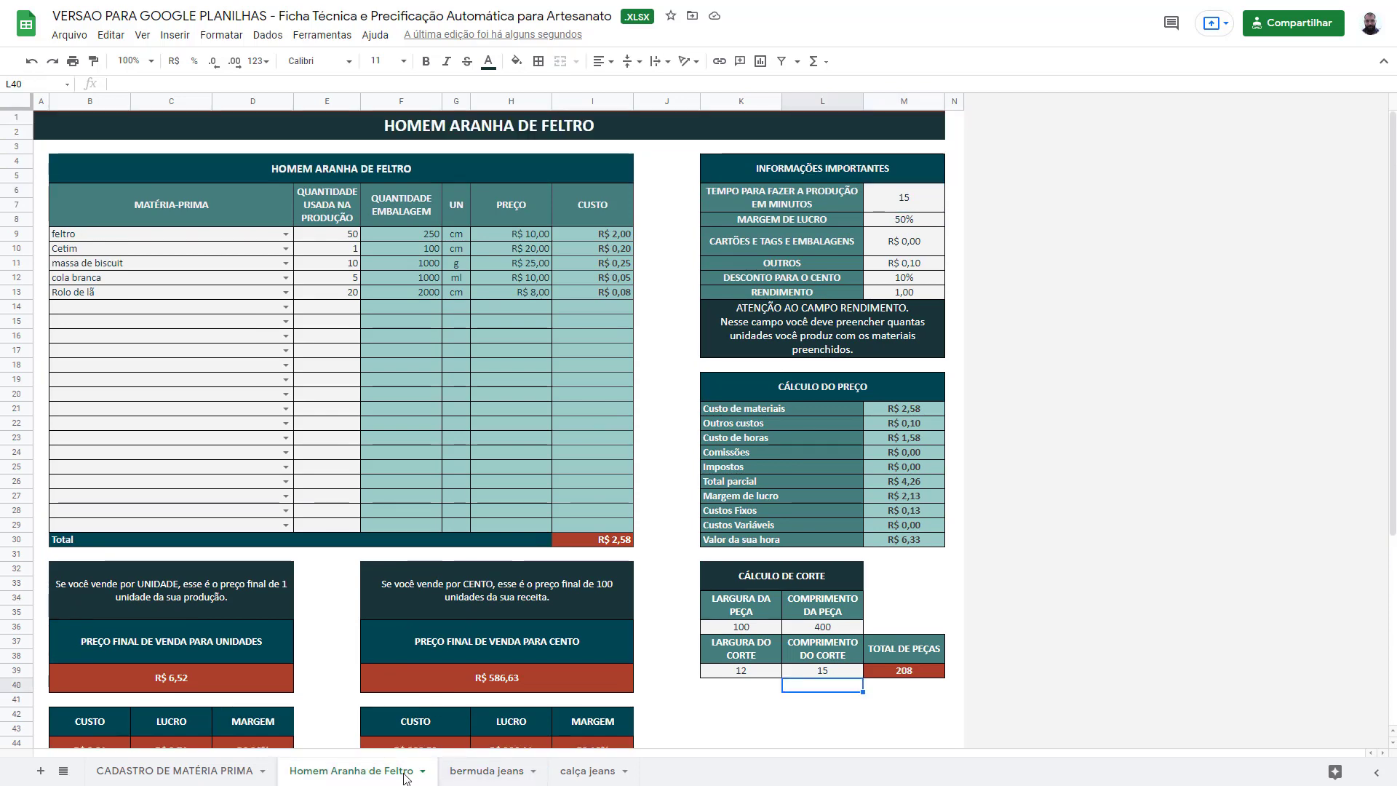
click(480, 769)
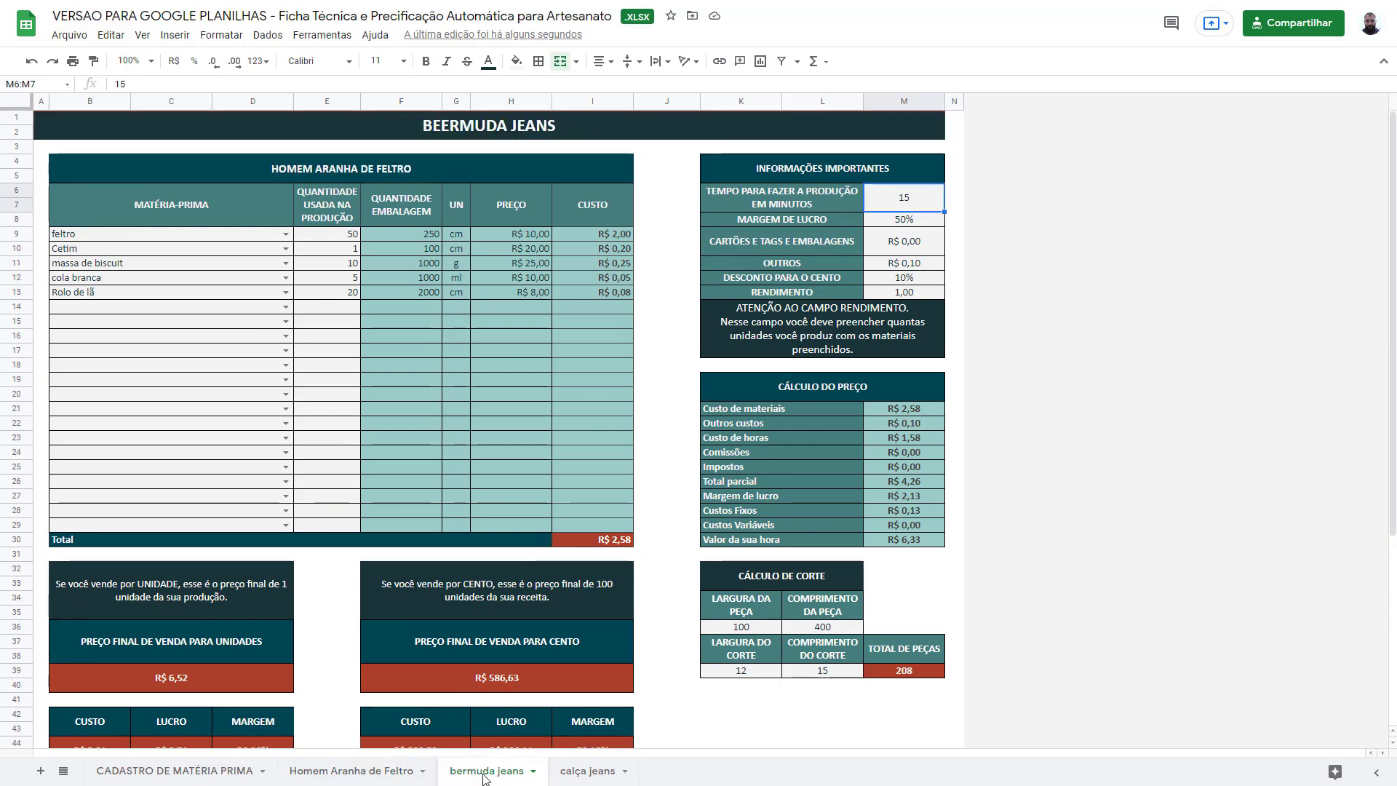
- Set the price of cola pva to 11,99 in the CADASTRO DE MATÉRIA PRIMA sheet
key(ctrl+shift+Page_Up)
key(ctrl+shift+Page_Up)
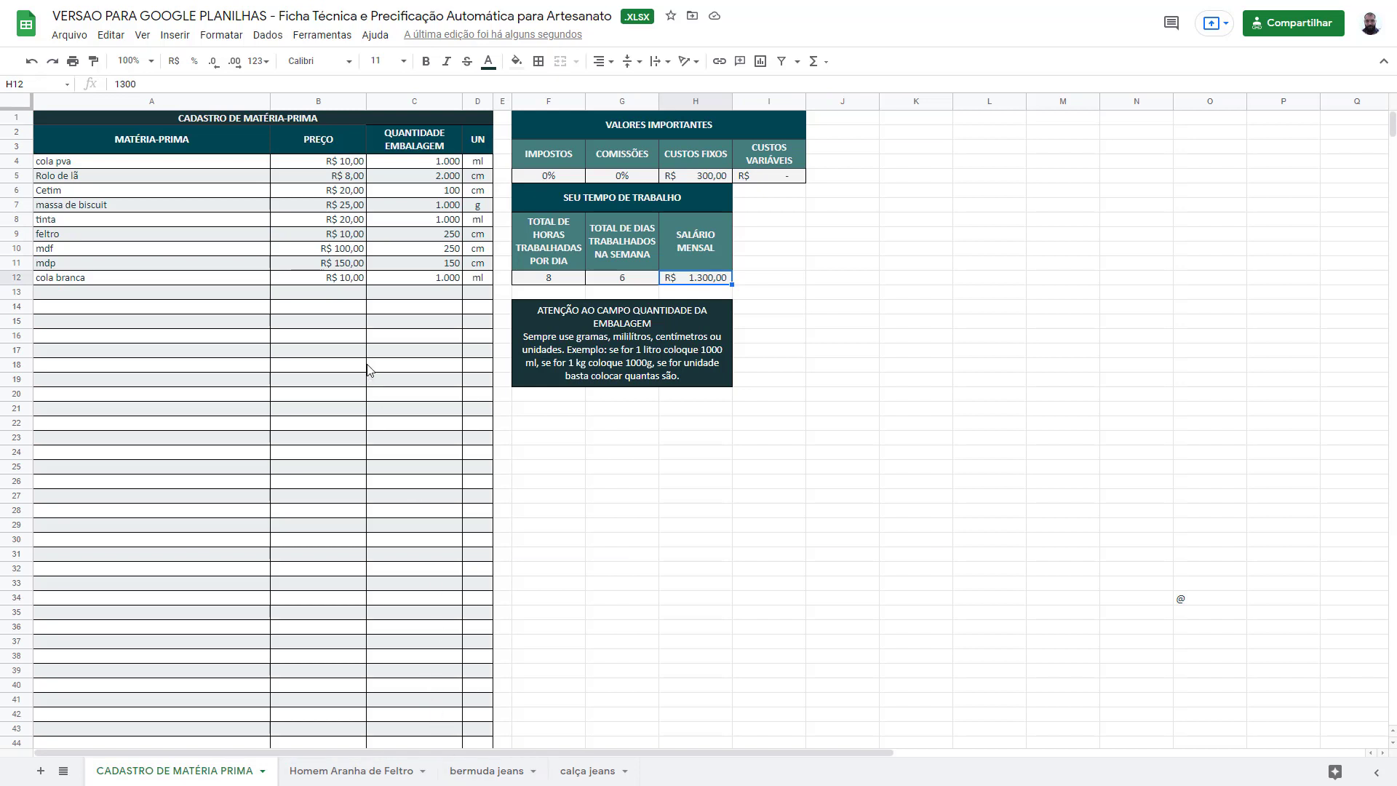
click(339, 163)
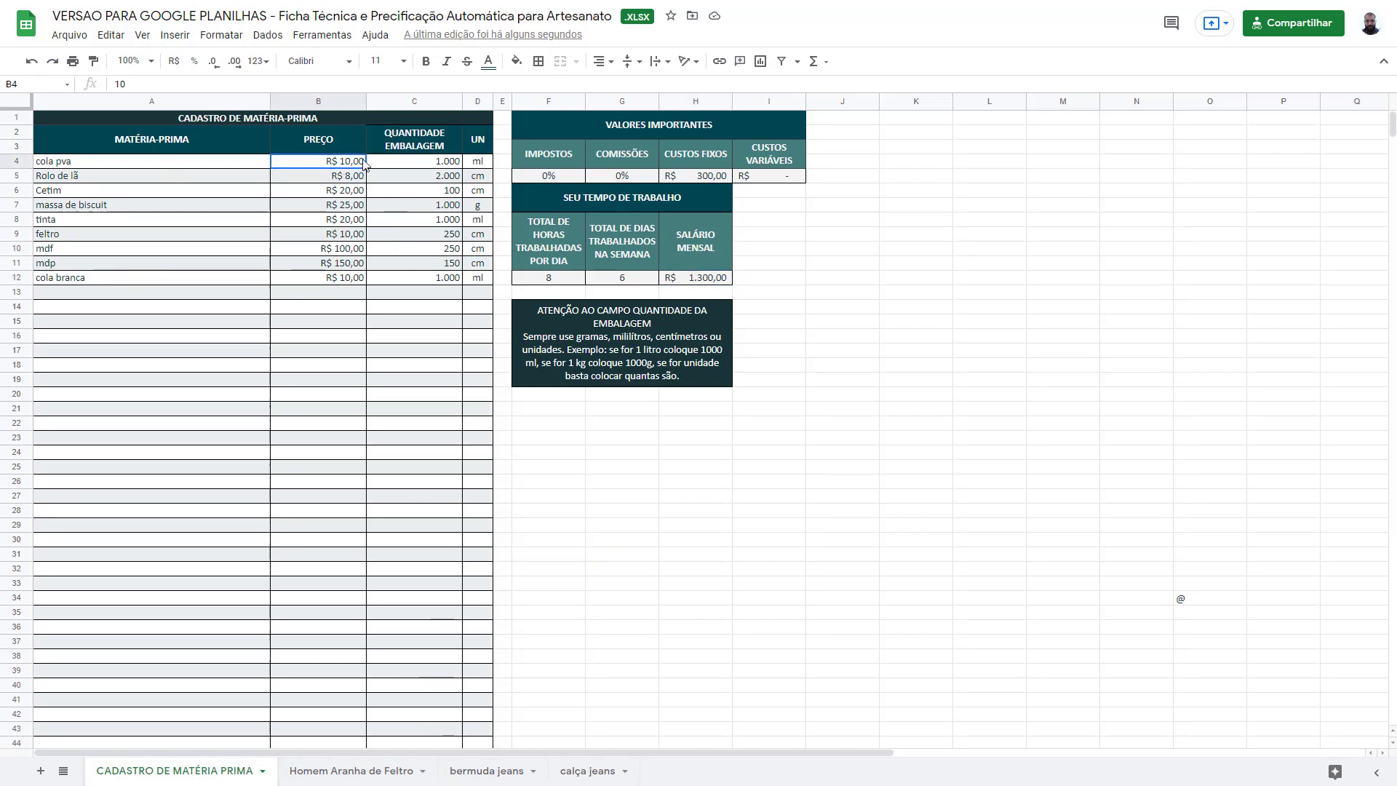
text(1)
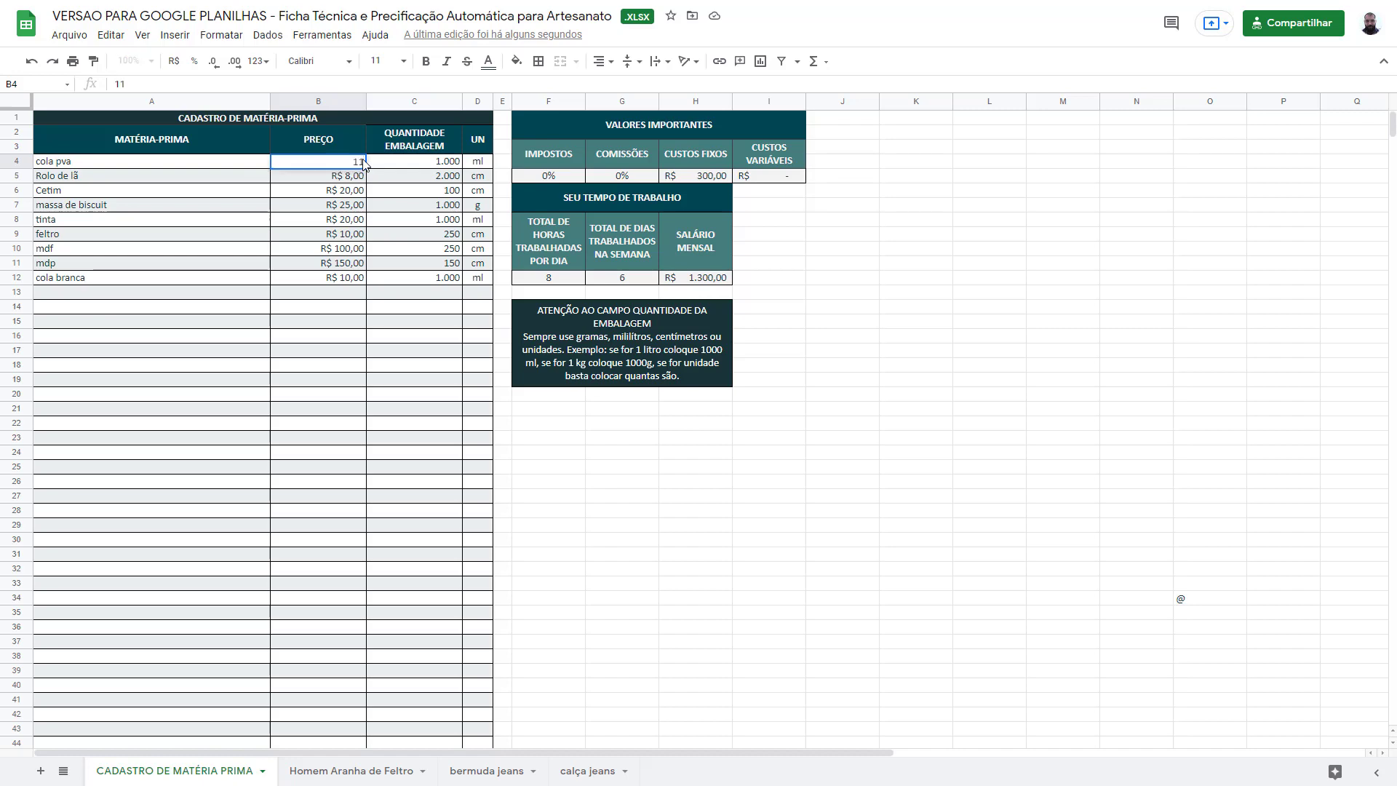
text(1,99)
key(Return)
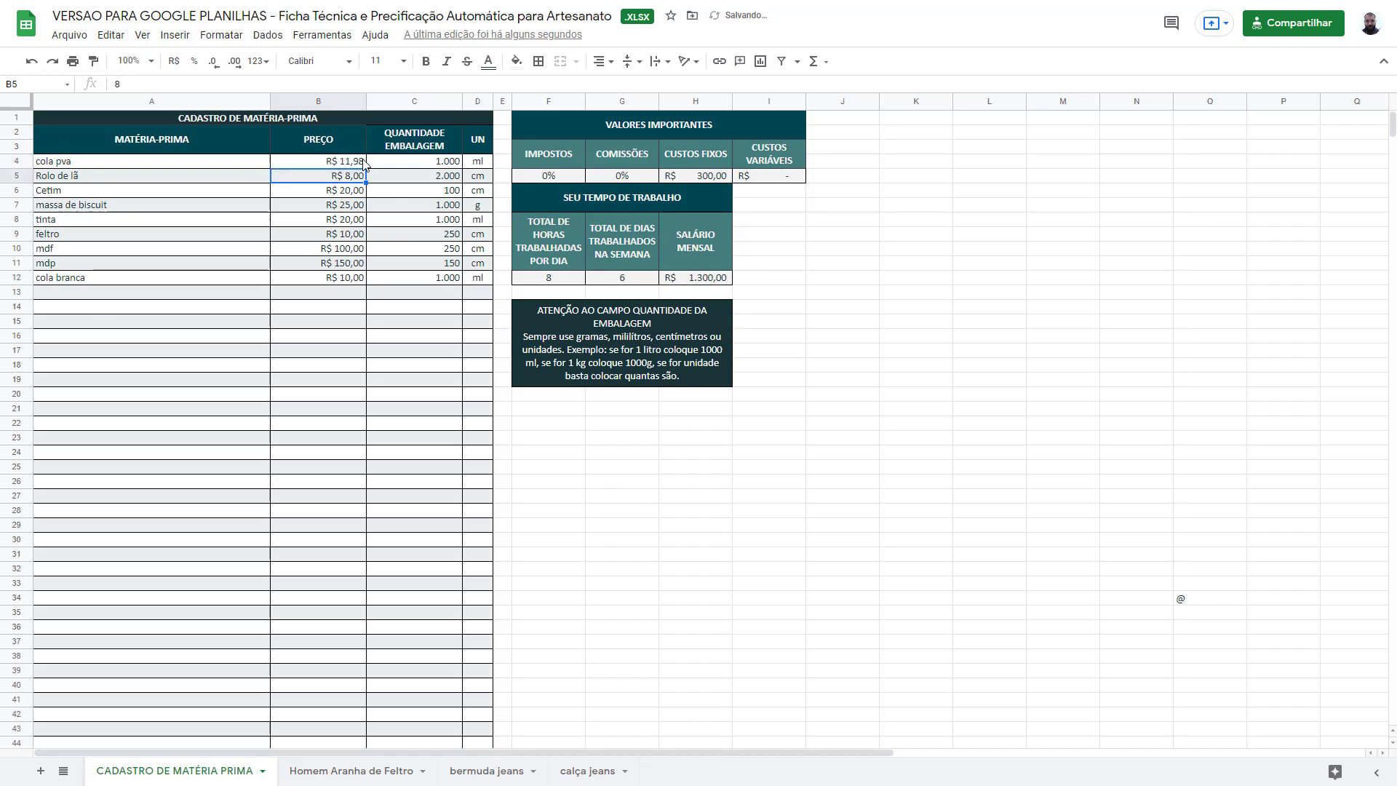
- Open the Homem Aranha de Feltro sheet to check its raw-material table
click(331, 770)
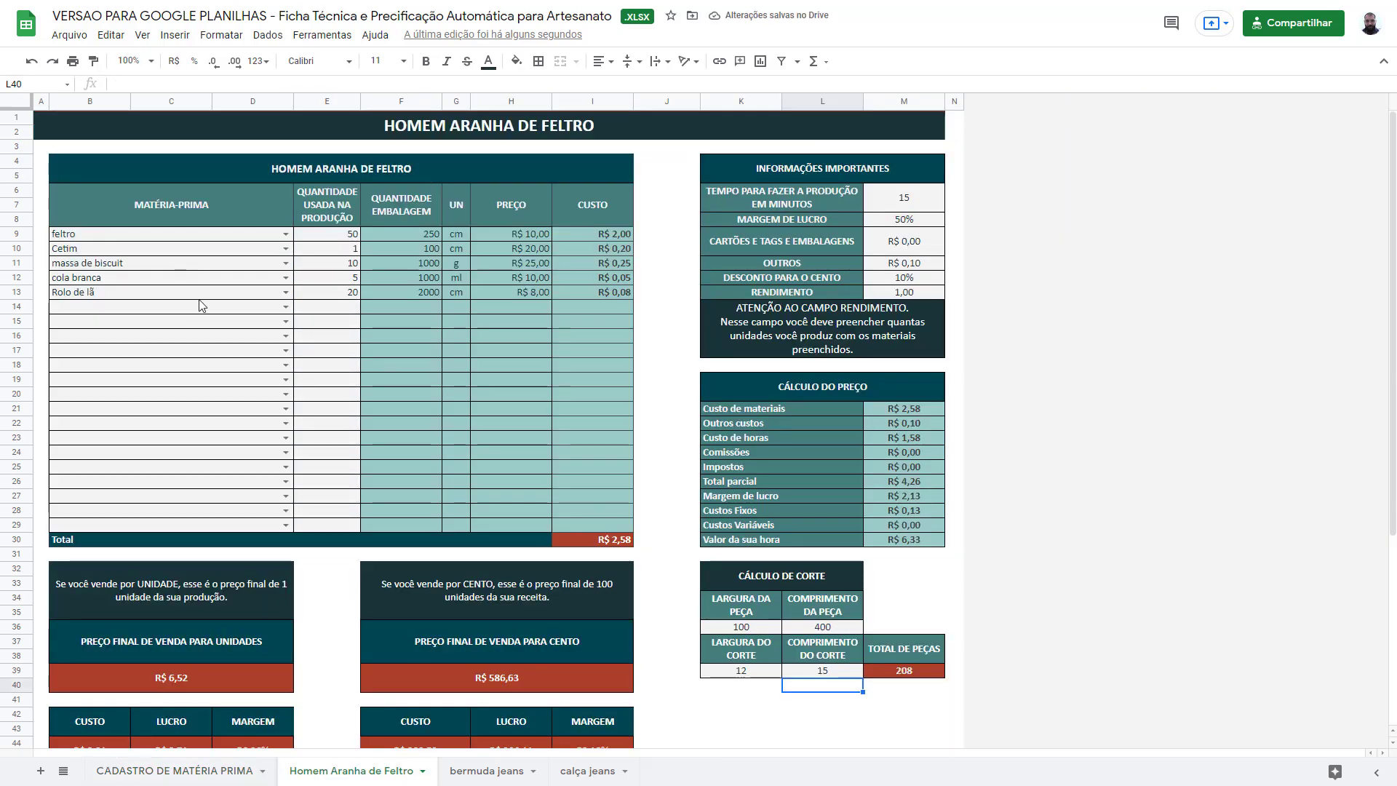